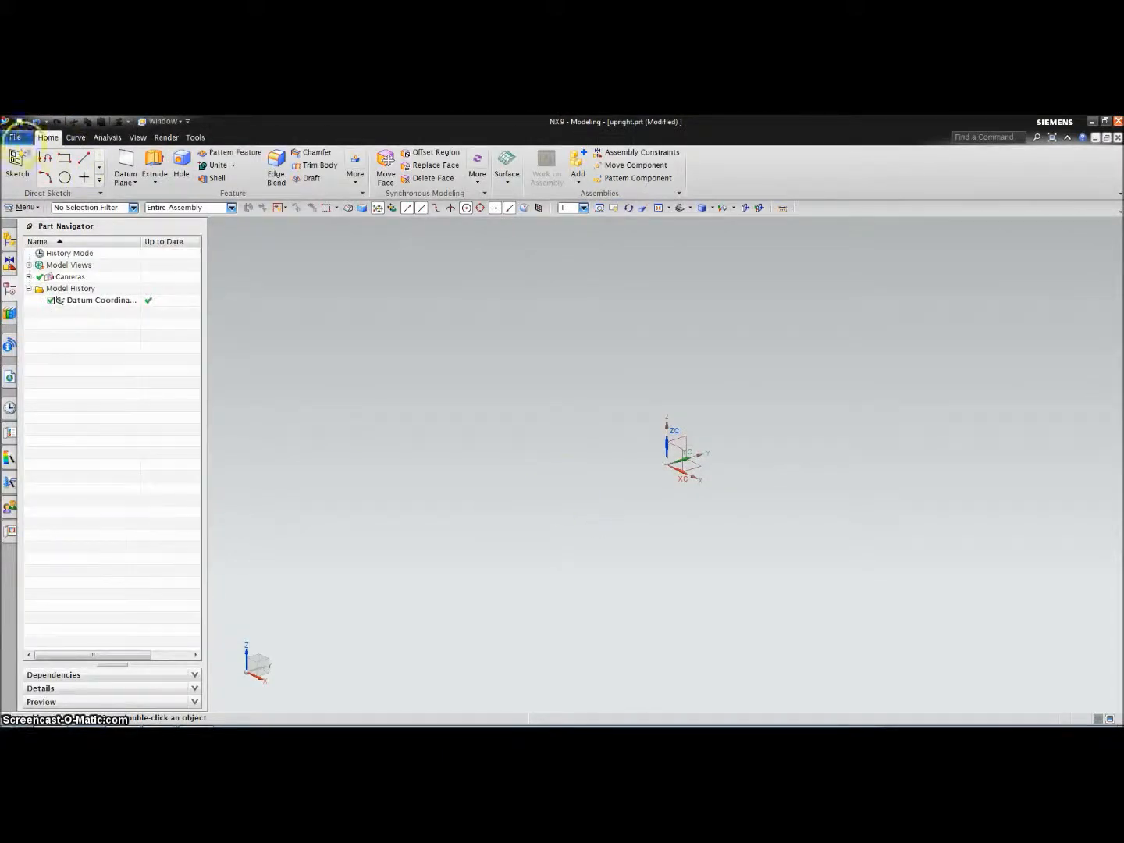
# Import the upright Parasolid from the FEA Tutorial folder into upright.prt
pyautogui.click(16, 138)
pyautogui.moveTo(39, 312)
pyautogui.click(269, 230)
pyautogui.click(428, 441)
pyautogui.doubleClick(648, 530)
pyautogui.doubleClick(835, 356)
pyautogui.doubleClick(503, 367)
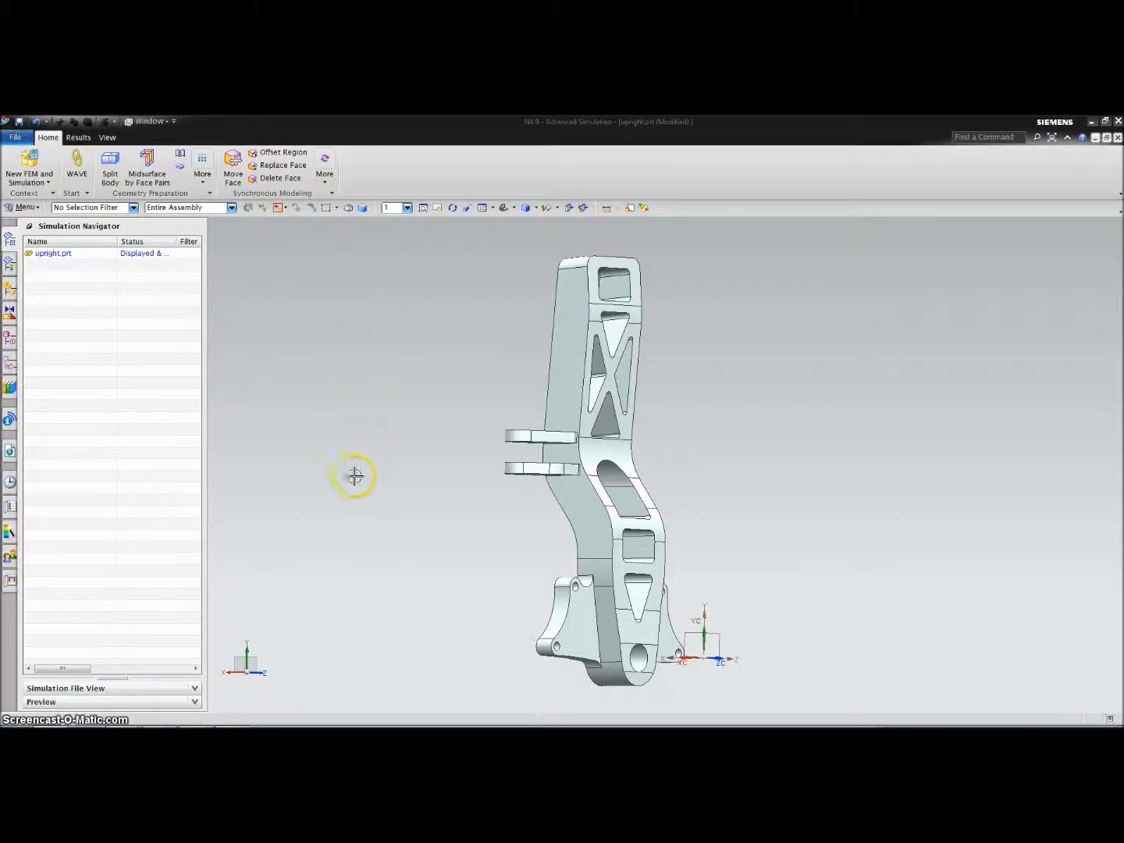
pyautogui.moveTo(366, 605); pyautogui.dragTo(336, 614, button='middle')
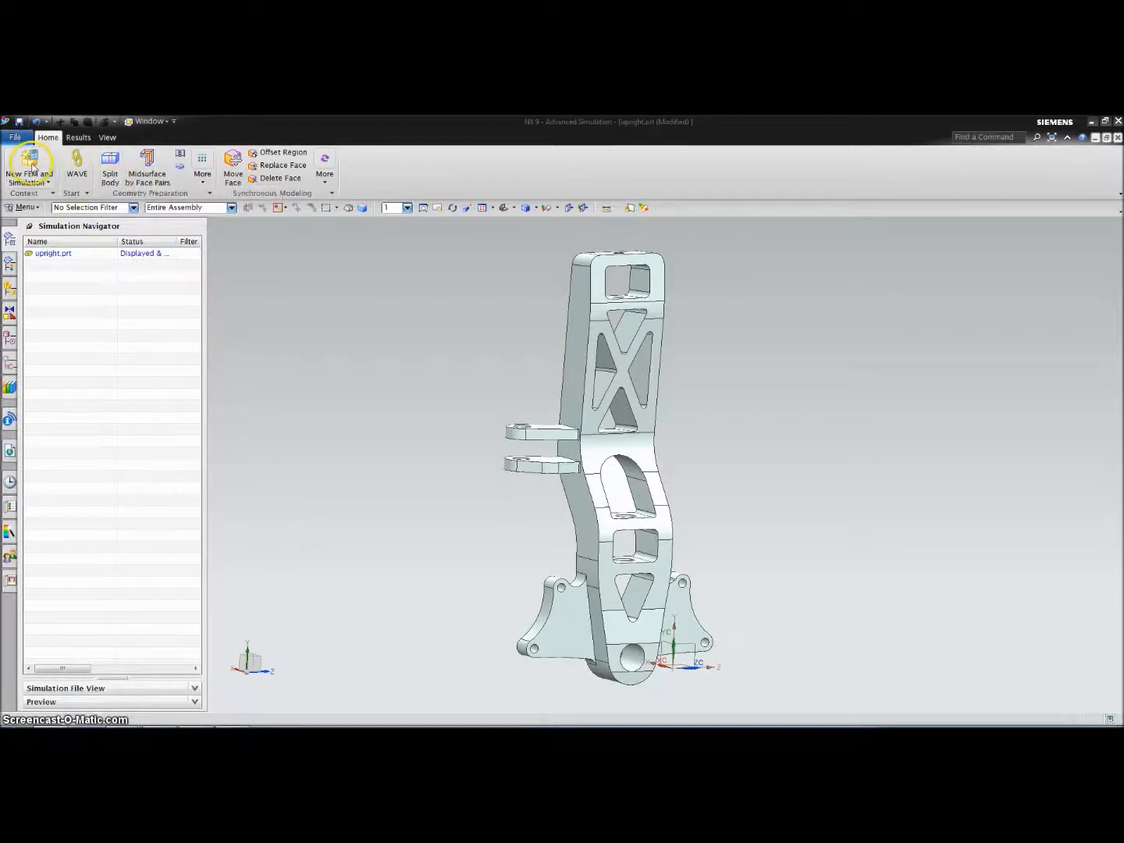
# Start Split Body on the upright solid with a bisector plane between the two lower bracket faces
pyautogui.click(111, 164)
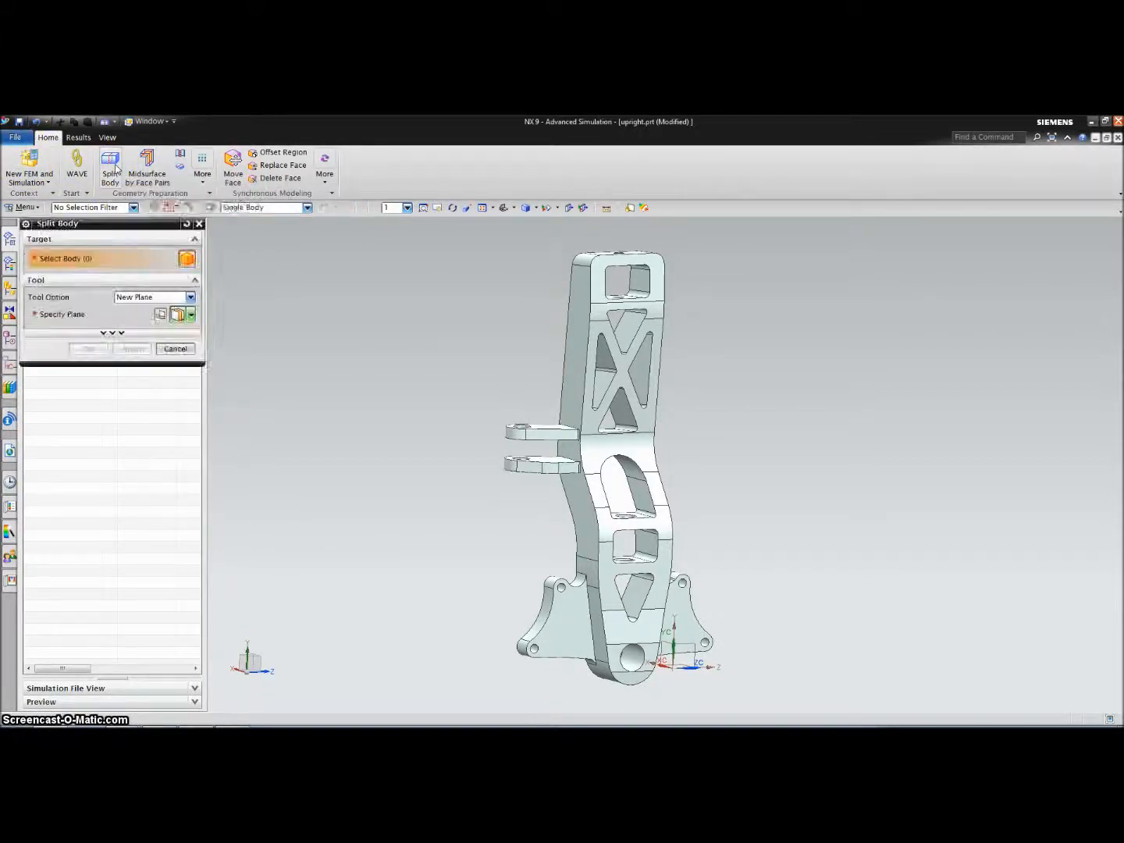
pyautogui.click(585, 353)
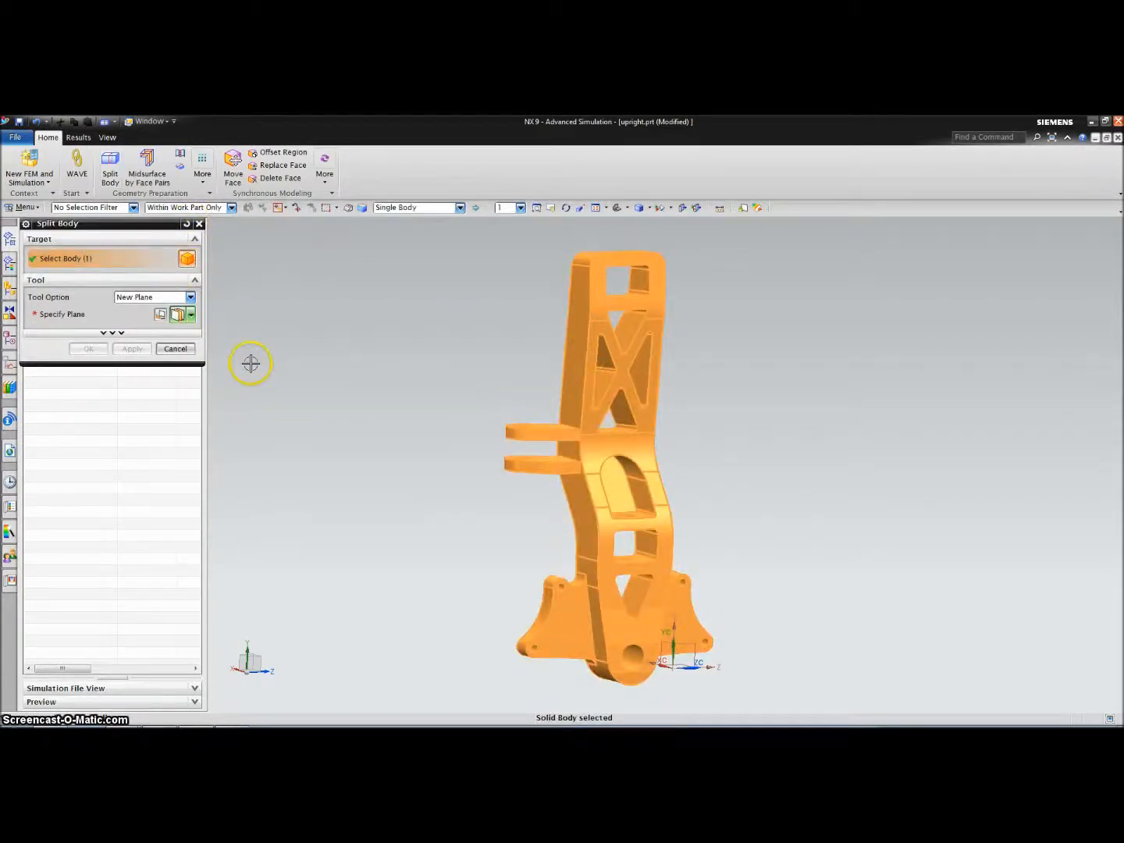
pyautogui.click(159, 315)
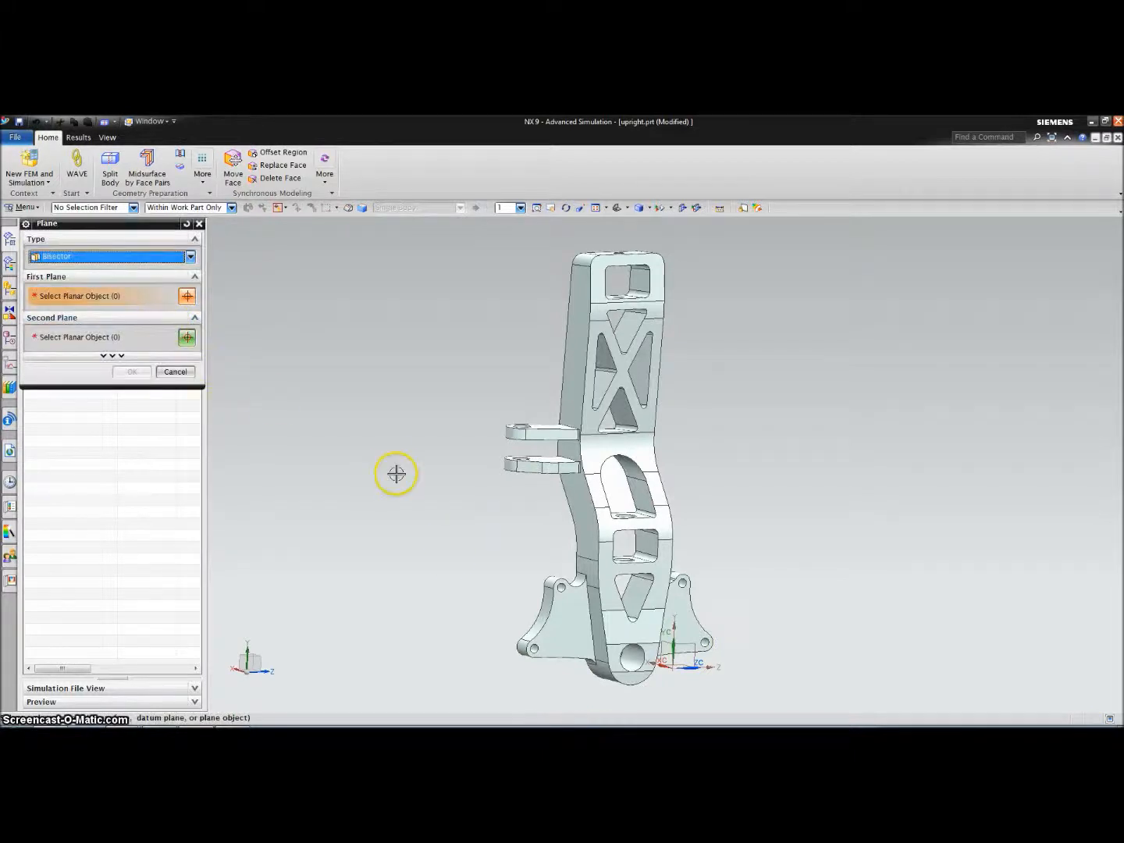
pyautogui.click(618, 650)
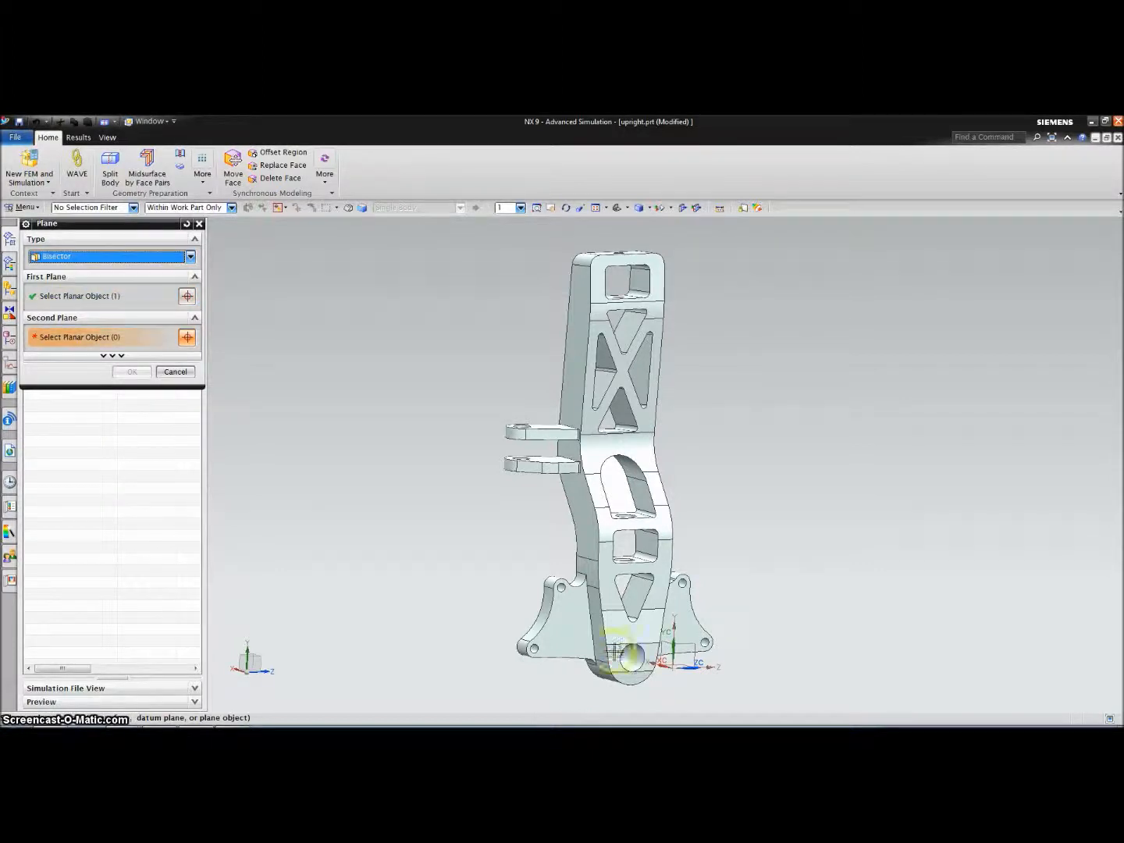
pyautogui.moveTo(490, 612); pyautogui.dragTo(556, 633, button='middle')
pyautogui.click(556, 634)
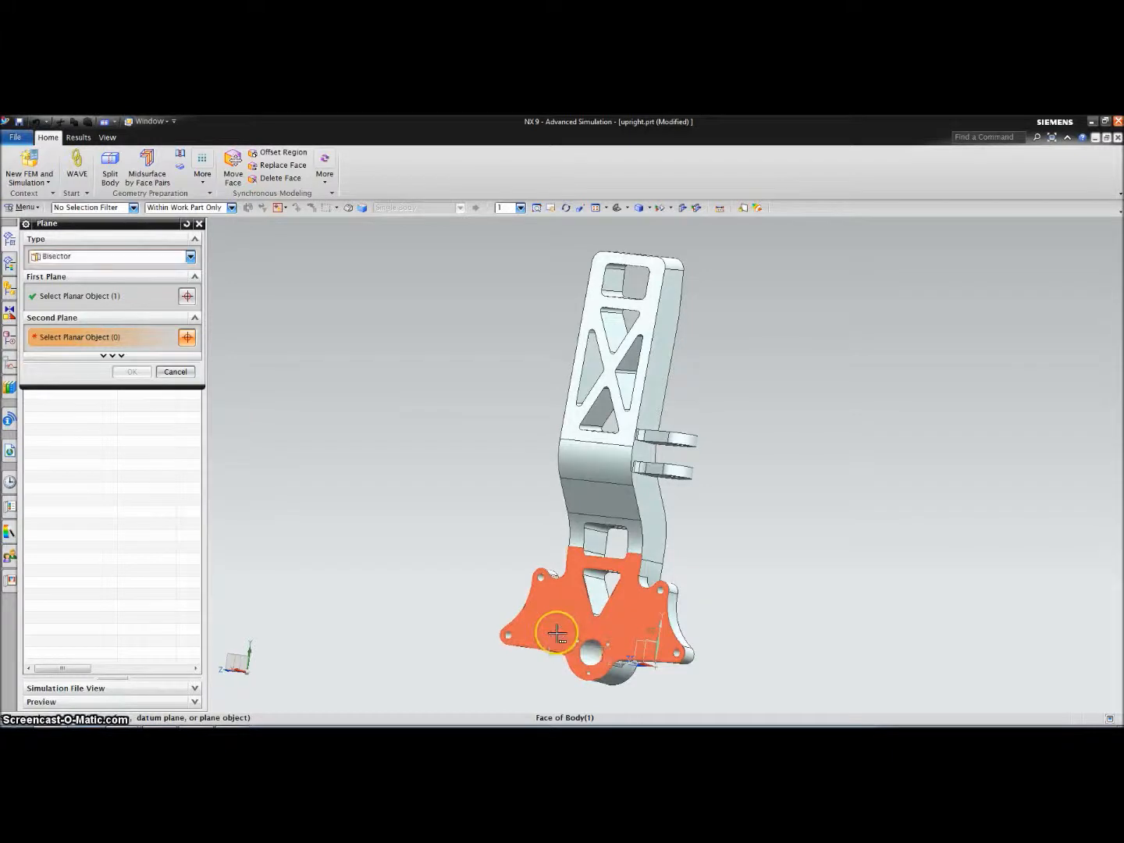
pyautogui.click(545, 628)
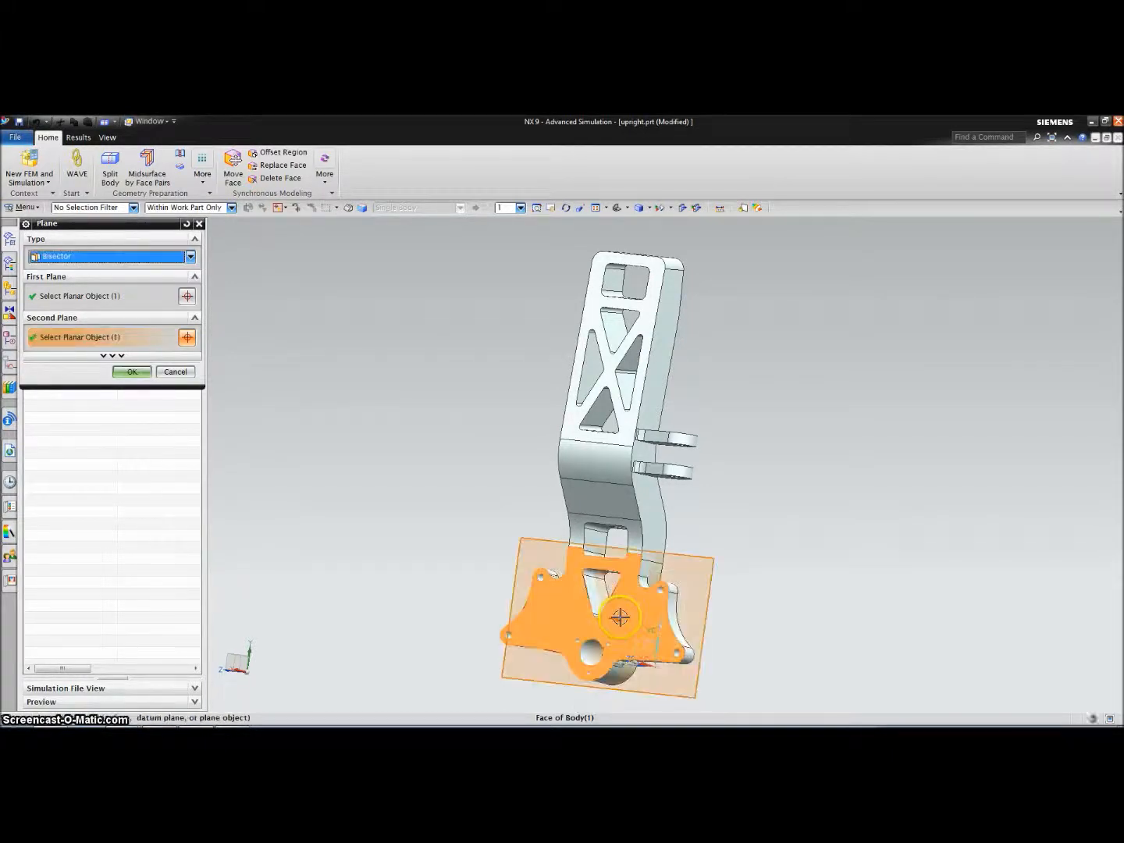
pyautogui.moveTo(450, 562); pyautogui.dragTo(475, 574, button='middle')
pyautogui.click(133, 373)
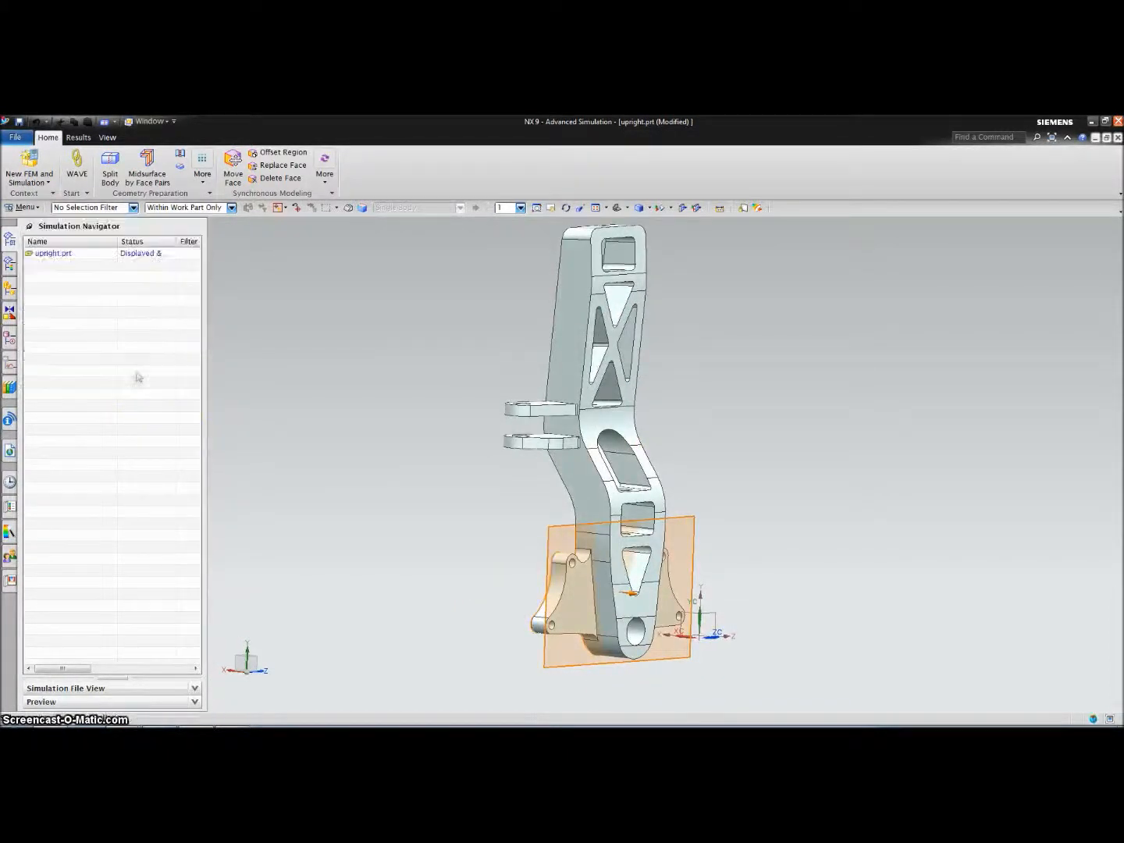
# Split the upright into two bodies along the bisector plane
pyautogui.click(89, 349)
pyautogui.moveTo(540, 534); pyautogui.dragTo(627, 493, button='middle')
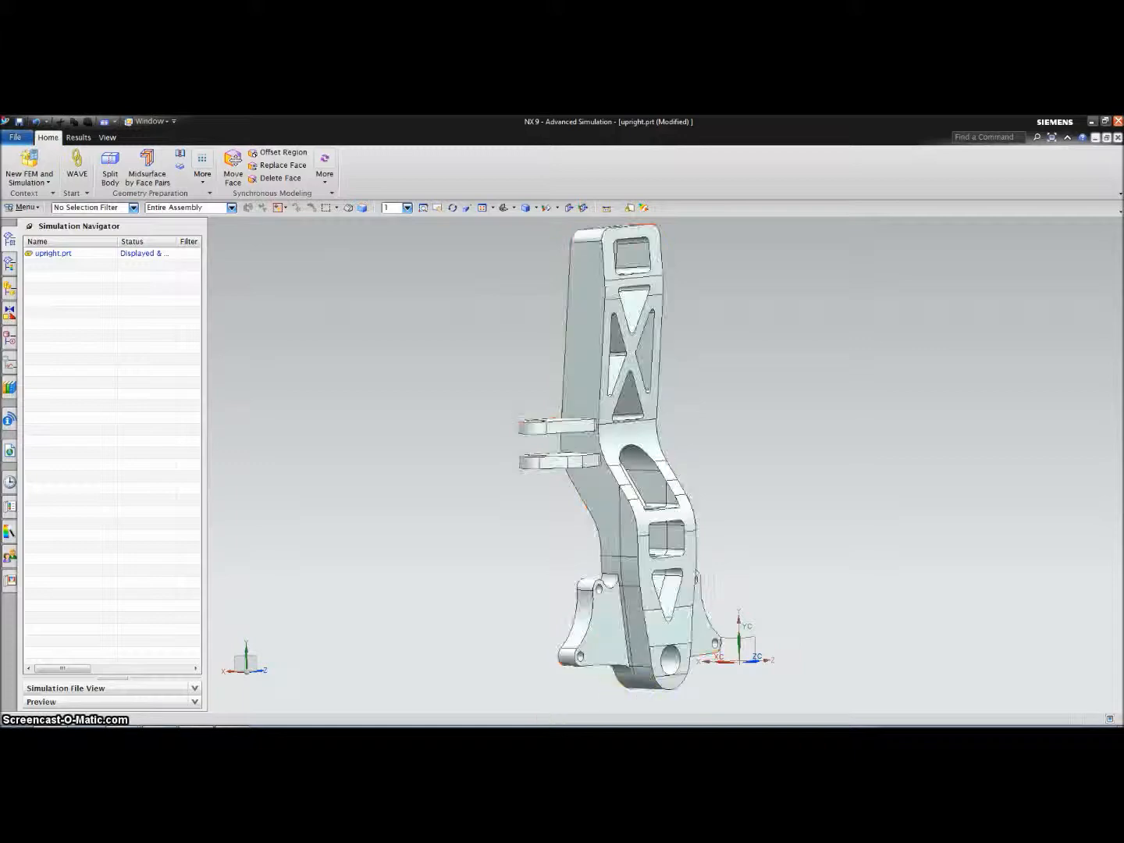
pyautogui.moveTo(801, 678); pyautogui.dragTo(802, 679, button='middle')
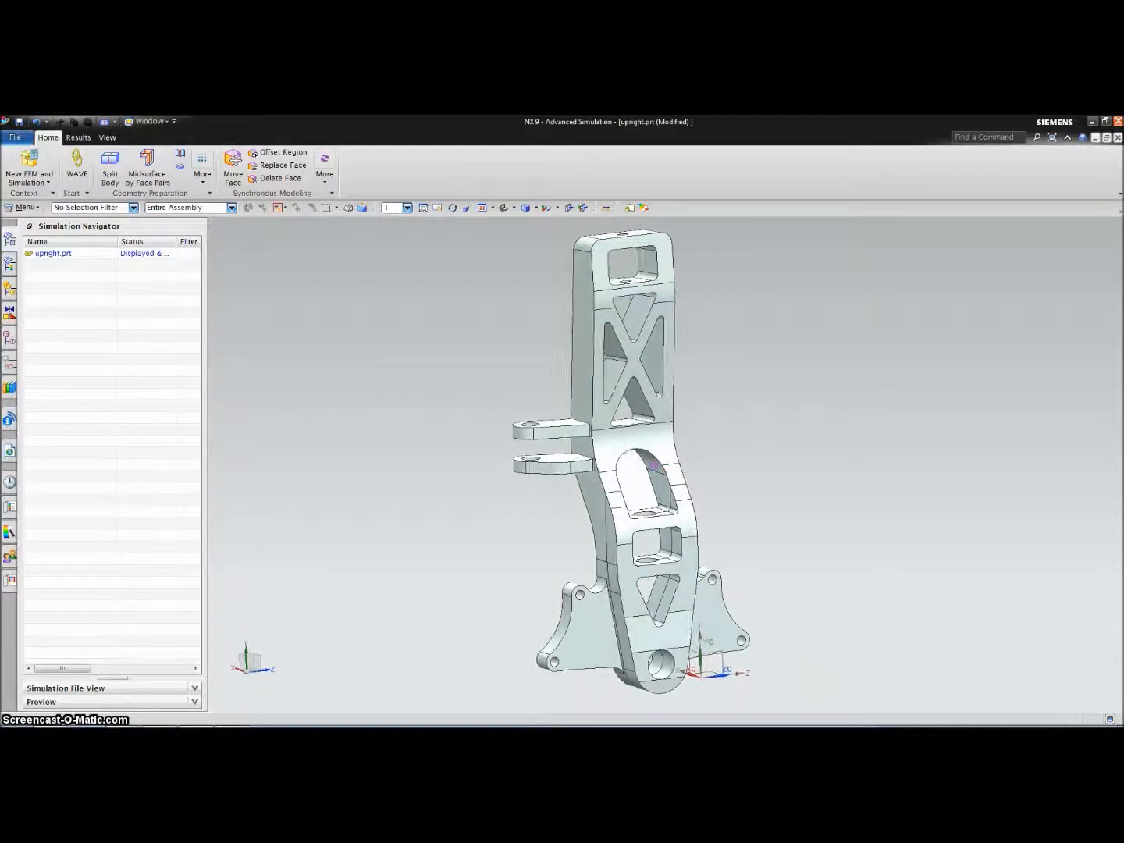
# Create the FEM and simulation with an NX Nastran SOL 101 solution named cornering
pyautogui.click(33, 158)
pyautogui.click(125, 610)
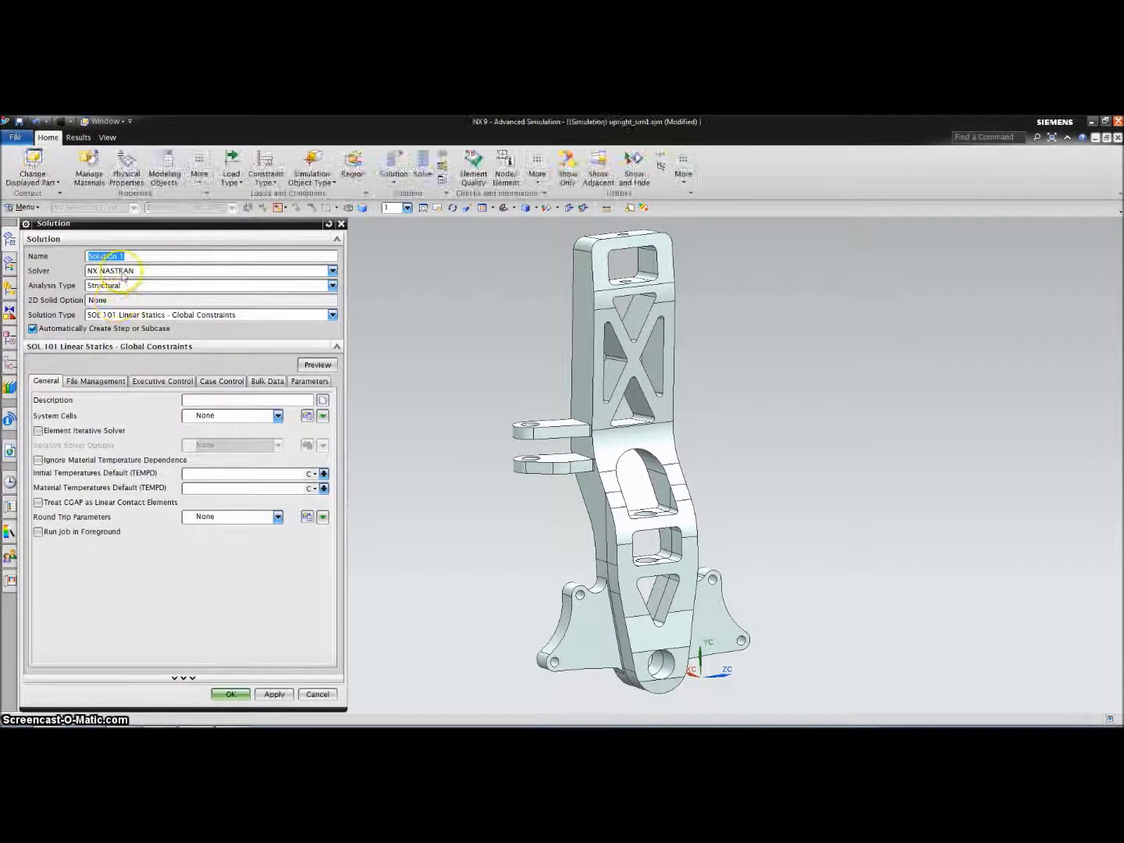
pyautogui.write('cornering')
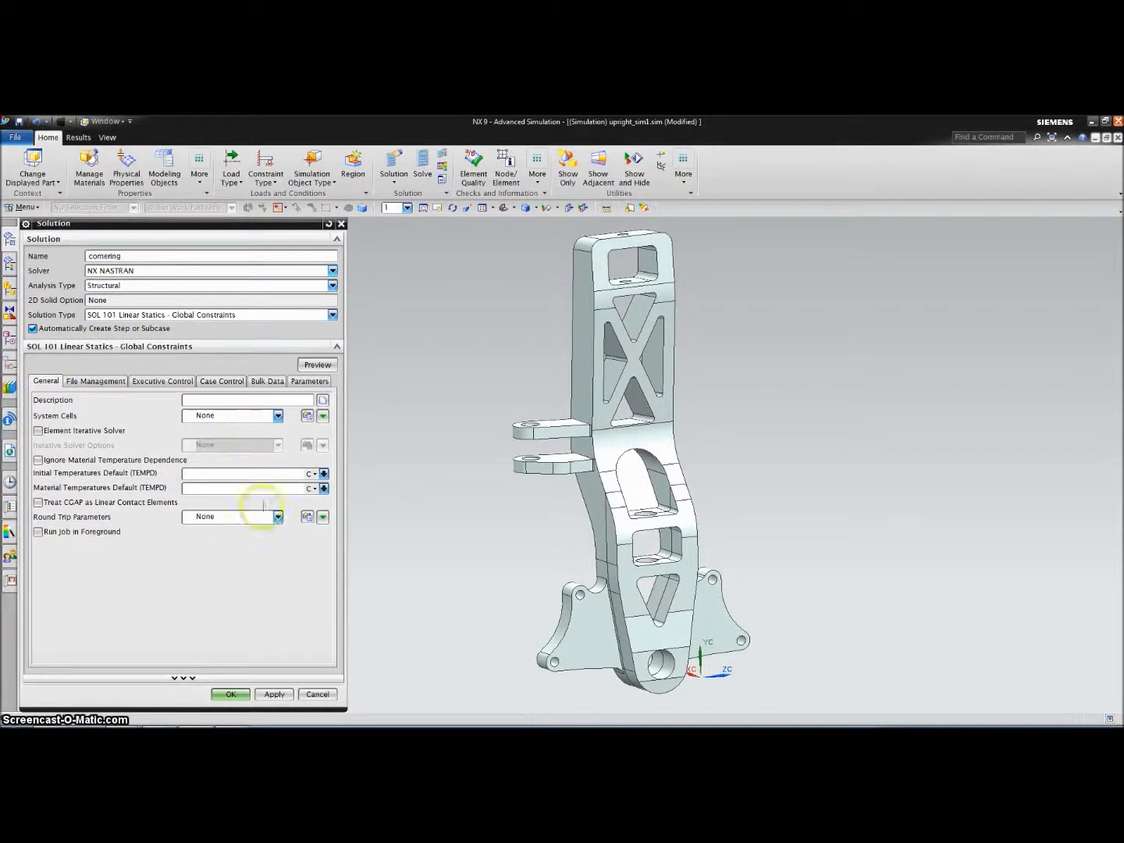
pyautogui.click(235, 695)
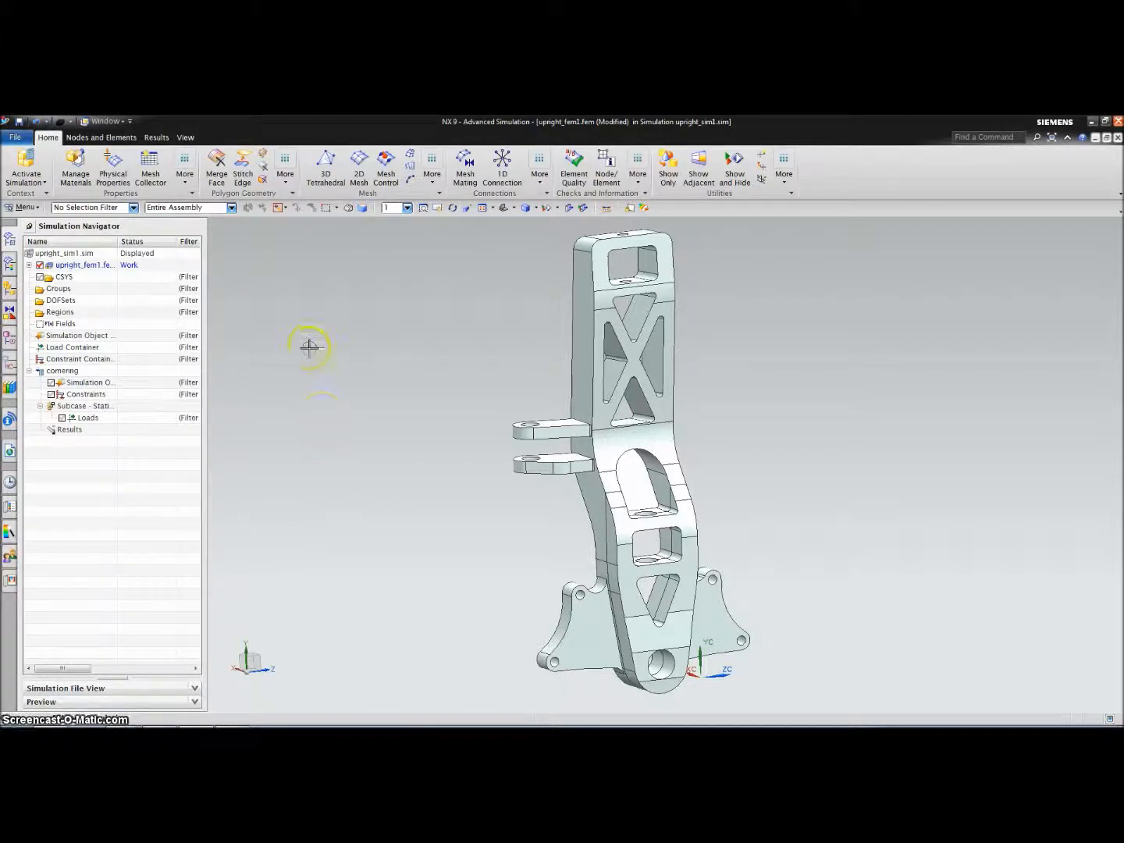
# Start a 3D tetrahedral mesh with a 2 mm element size
pyautogui.click(326, 166)
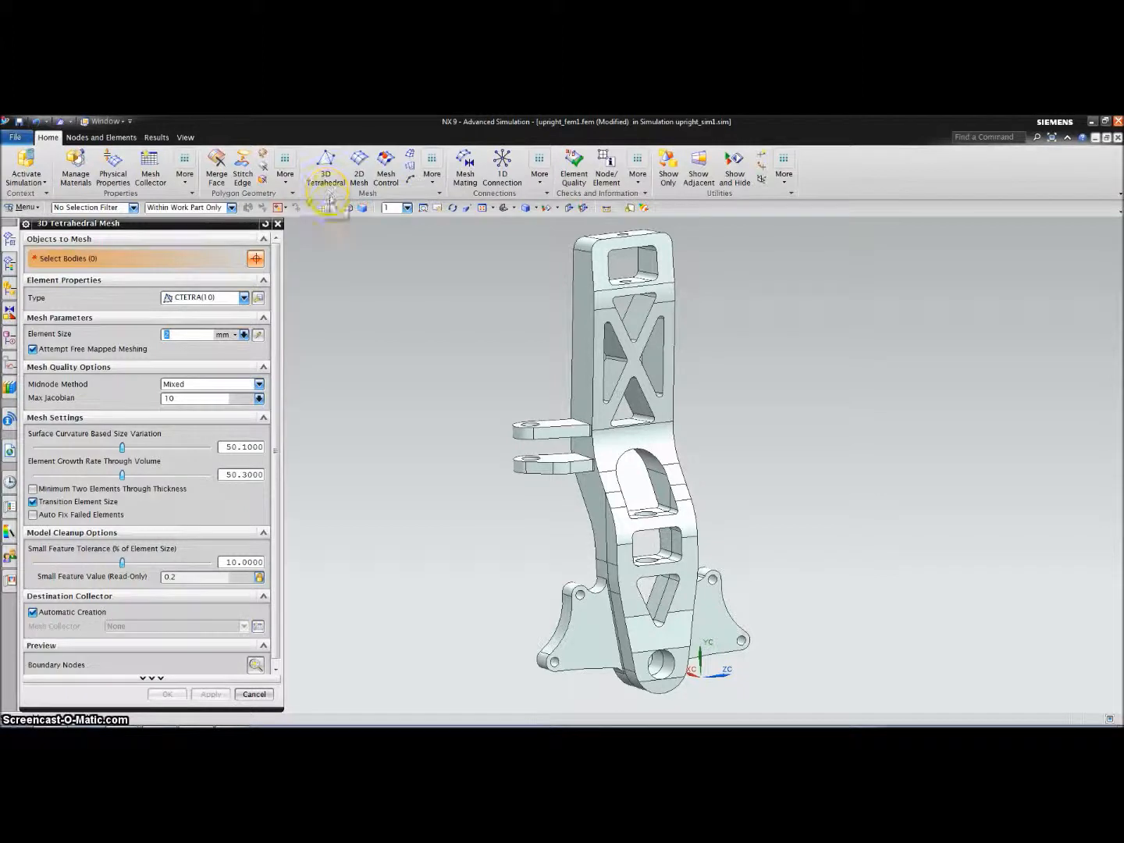
pyautogui.click(187, 335)
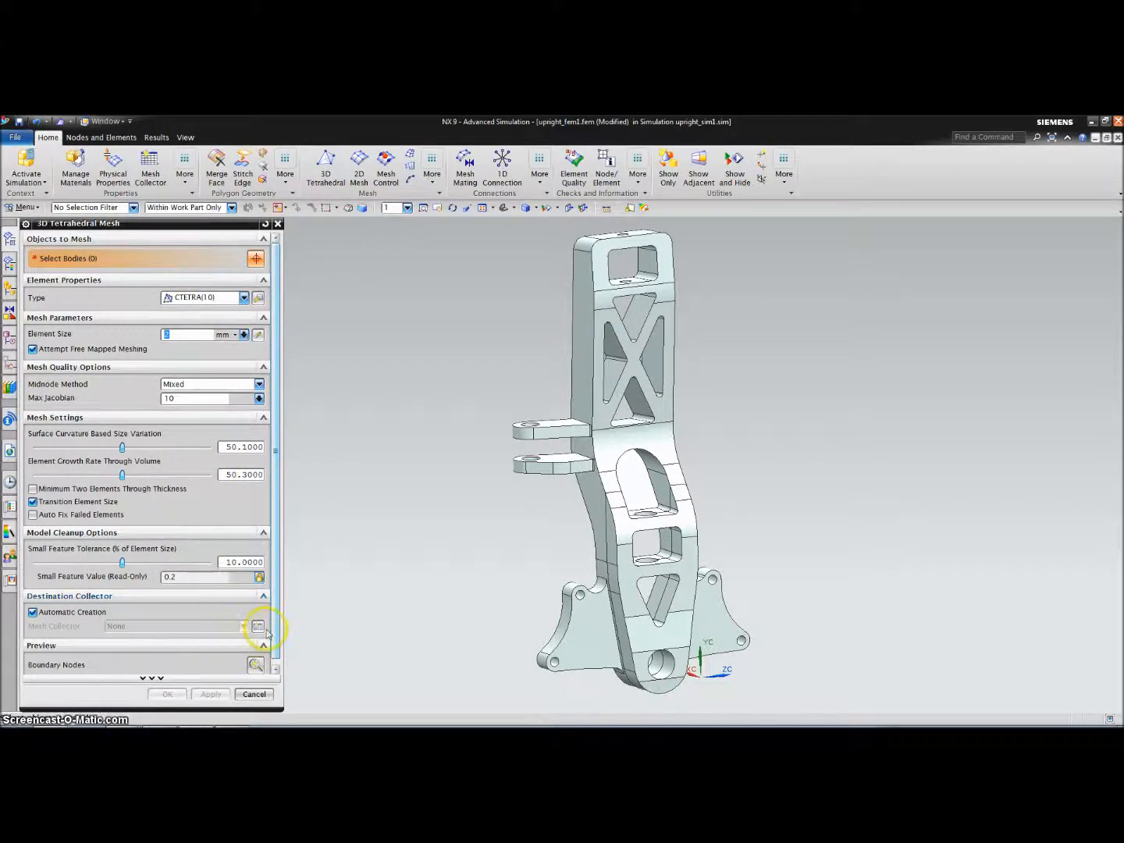
pyautogui.press('Escape')
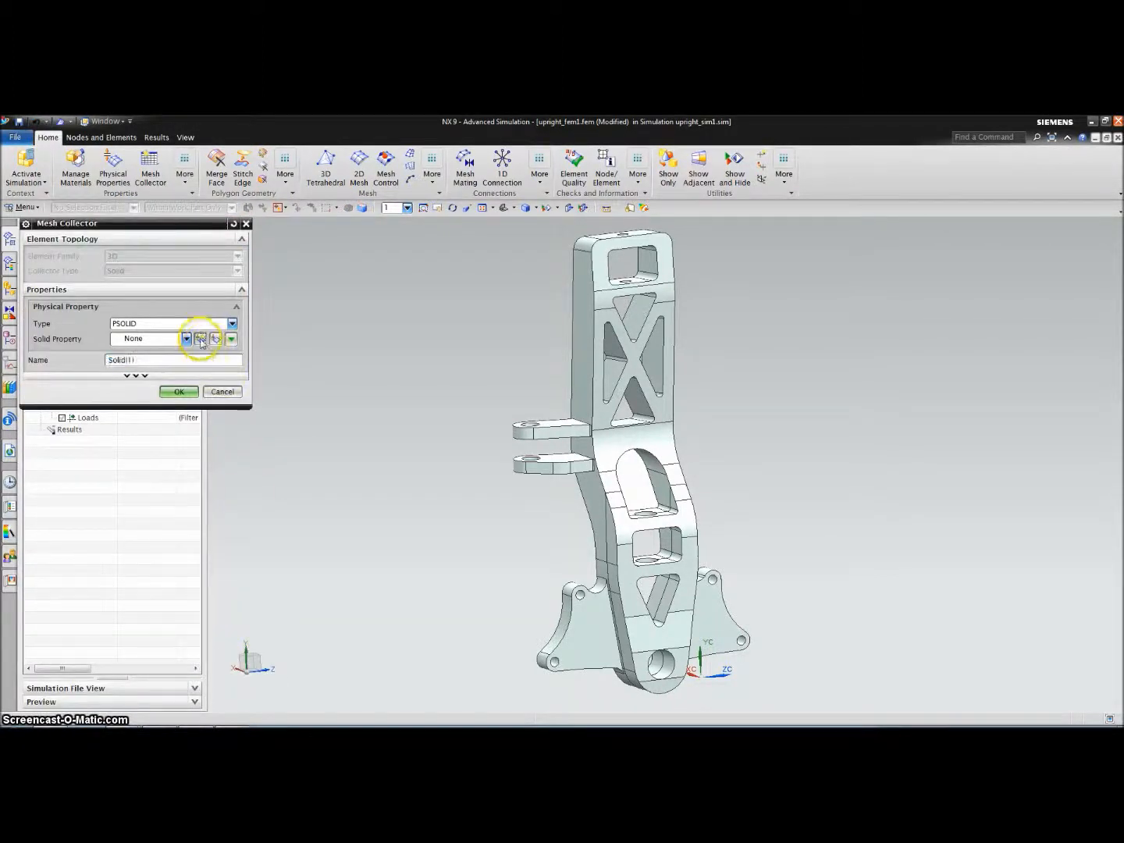
# Create the Al-6061 mesh collector with a new PSOLID using Aluminum_6061 material
pyautogui.click(203, 339)
pyautogui.write('Al-6061')
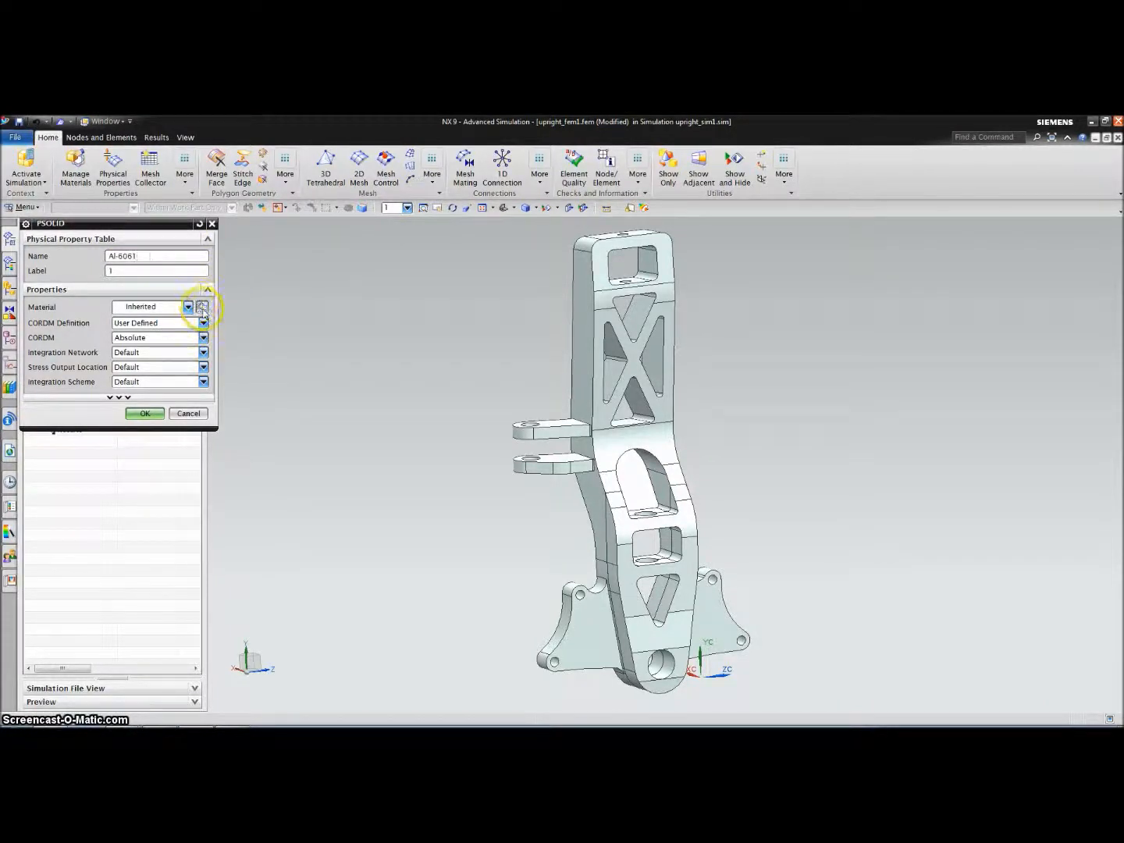
pyautogui.click(202, 308)
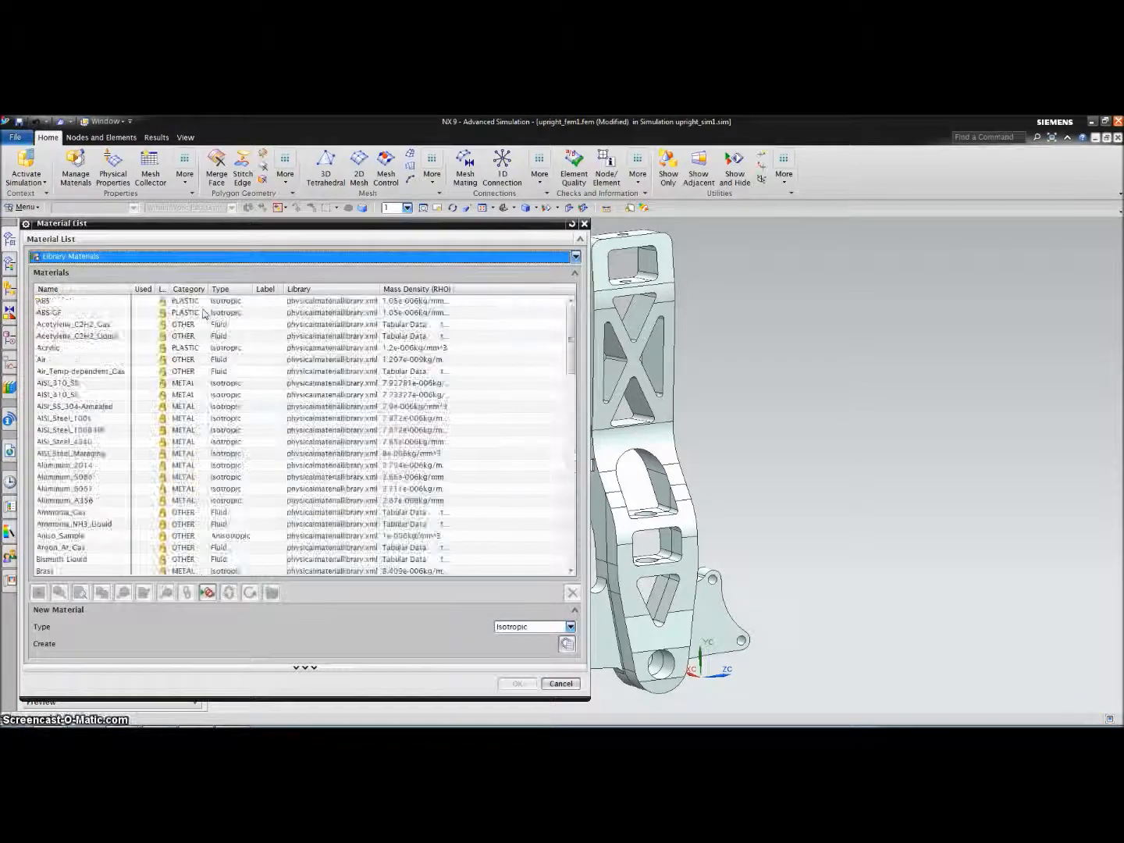
pyautogui.click(88, 490)
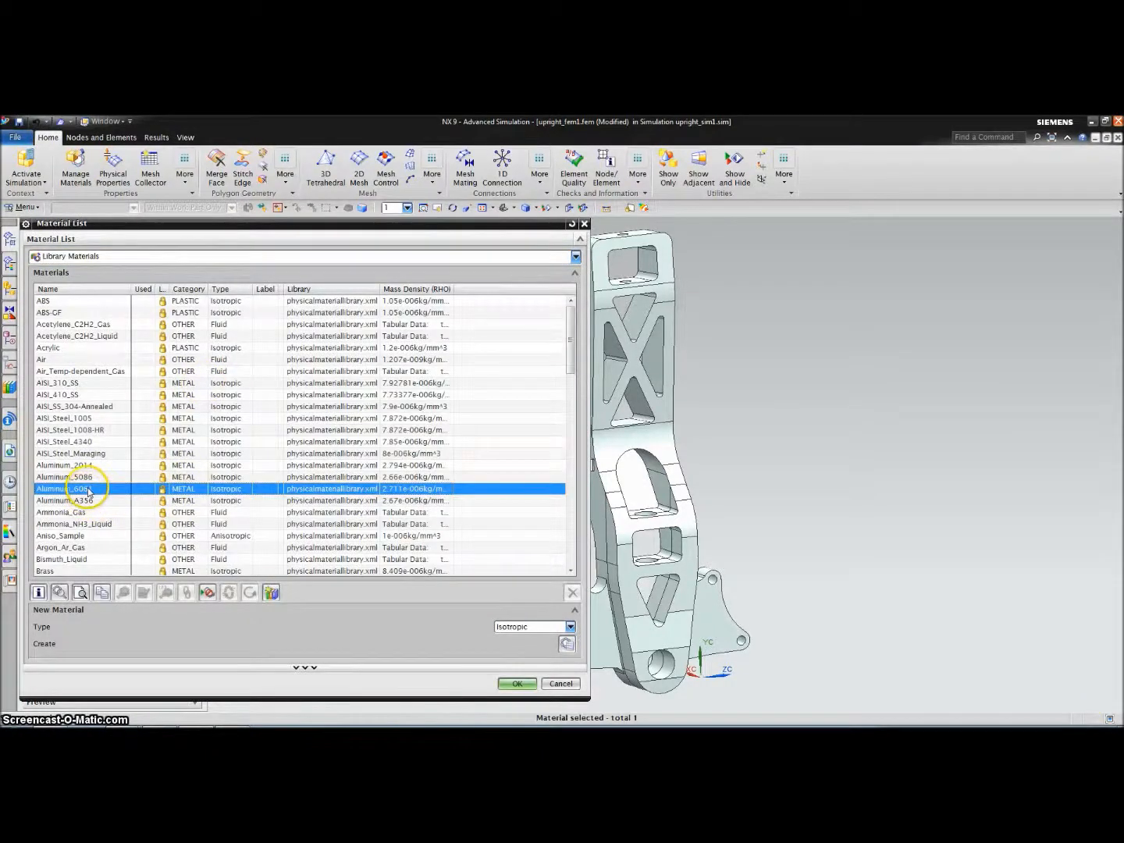
pyautogui.click(515, 683)
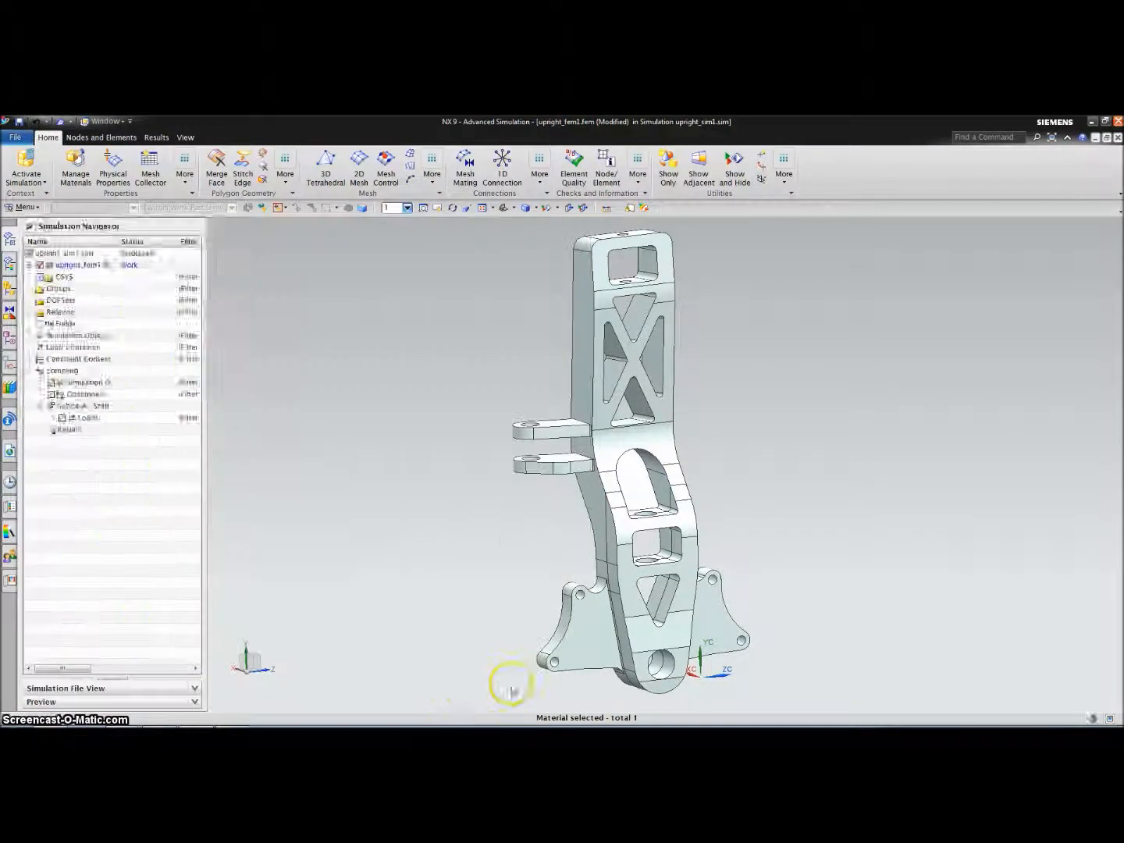
pyautogui.click(144, 428)
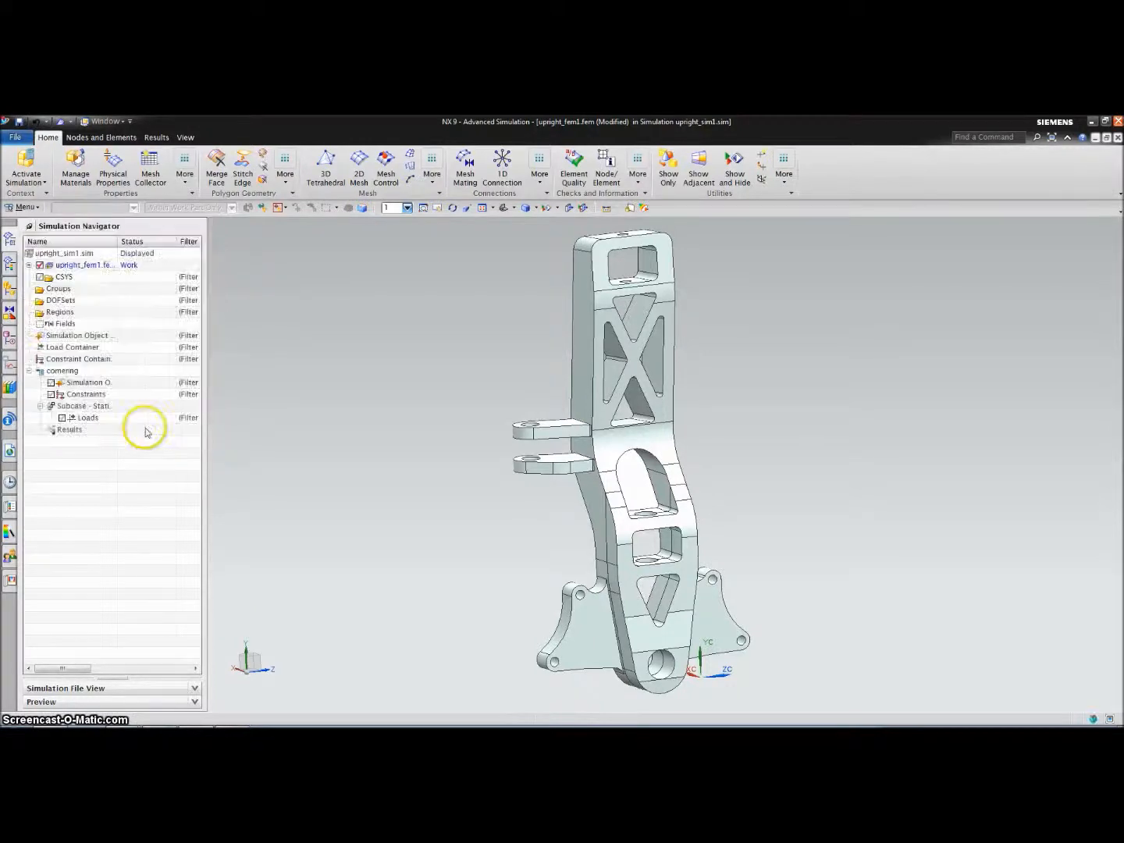
pyautogui.moveTo(151, 361); pyautogui.dragTo(101, 359)
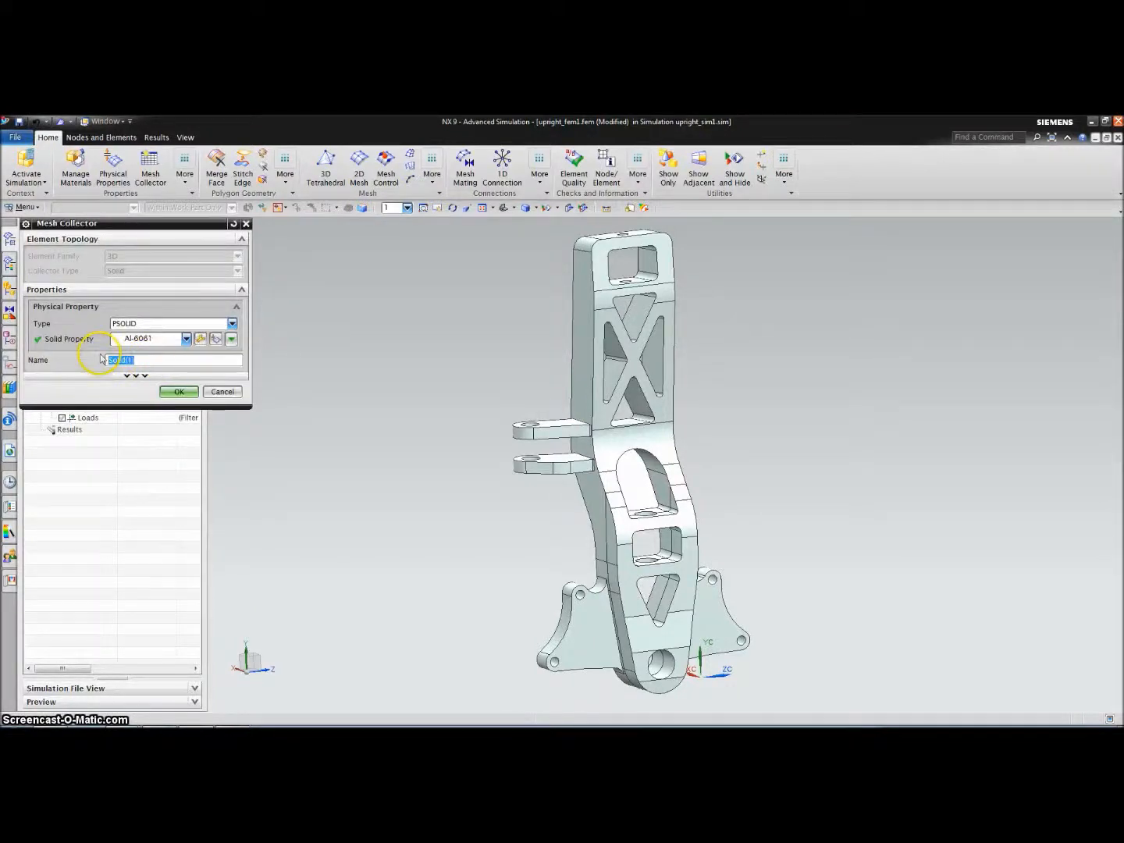
pyautogui.write('Al-6061')
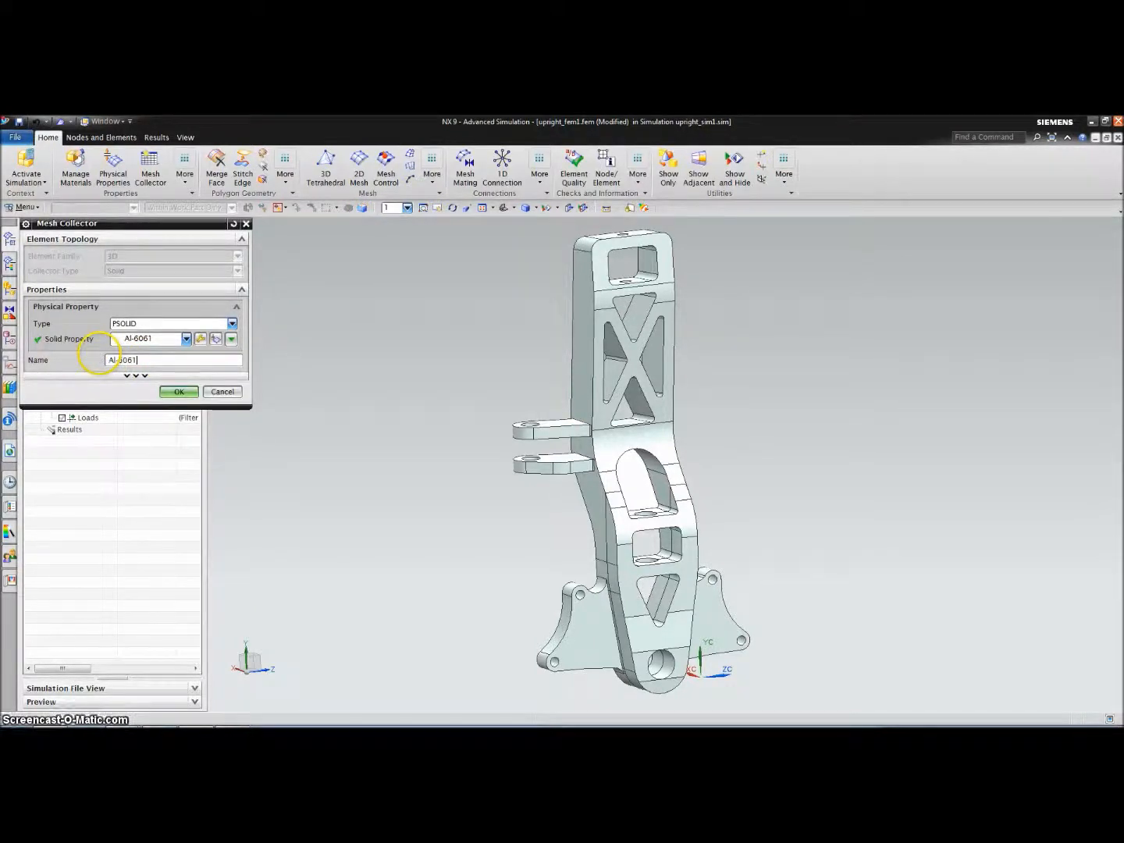
pyautogui.click(178, 391)
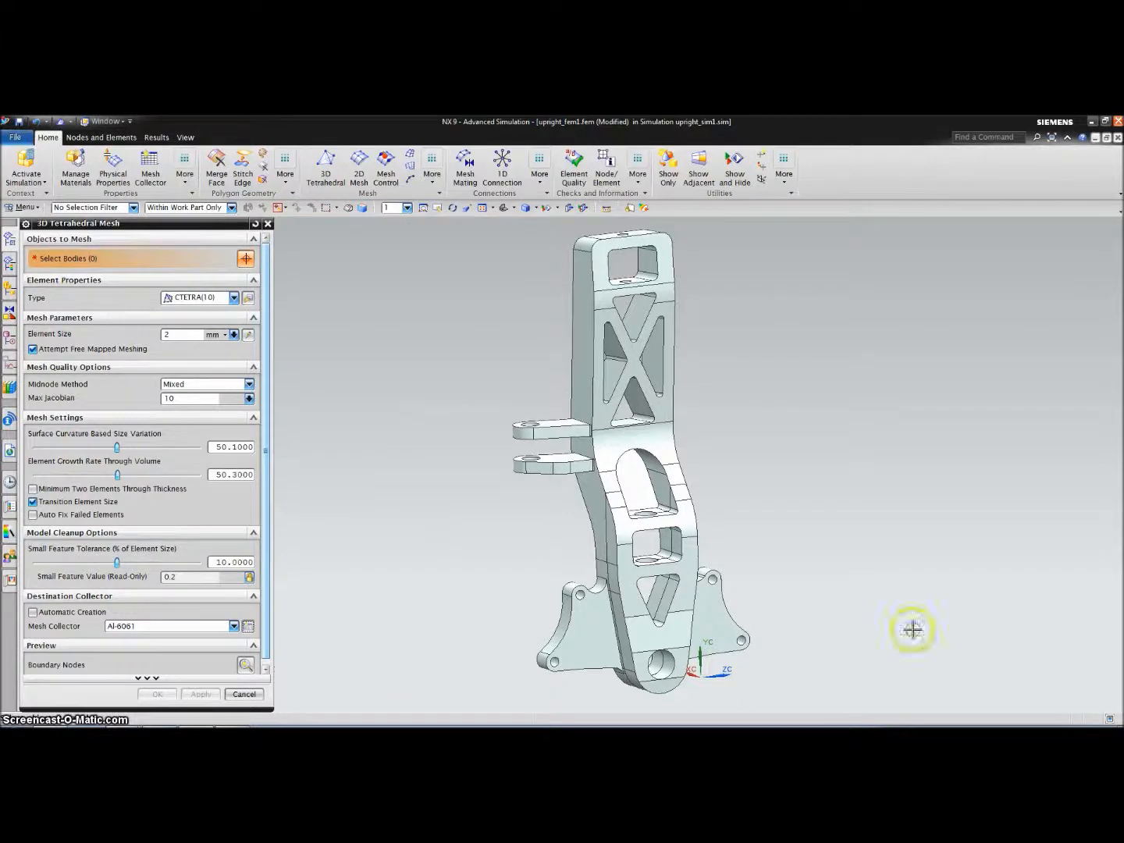
# Select both split bodies and generate the 2 mm CTETRA(10) mesh
pyautogui.click(579, 338)
pyautogui.click(629, 530)
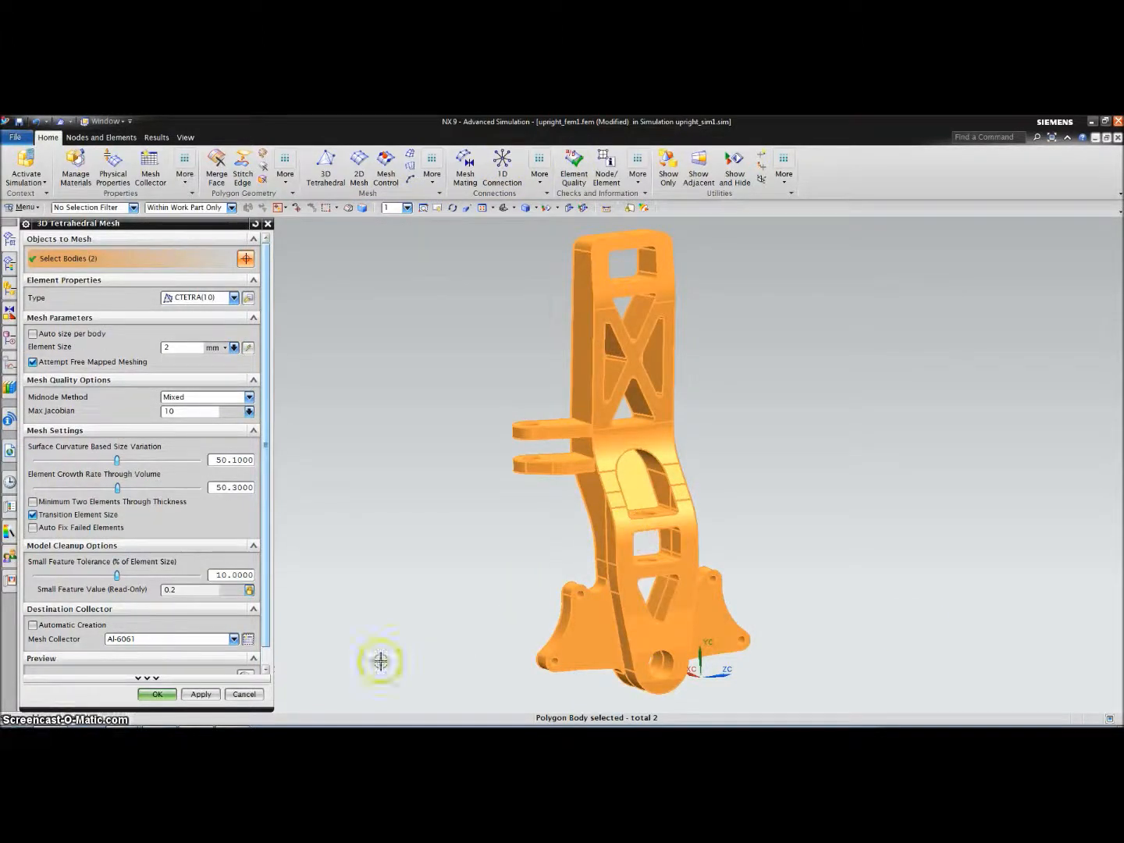
pyautogui.click(156, 694)
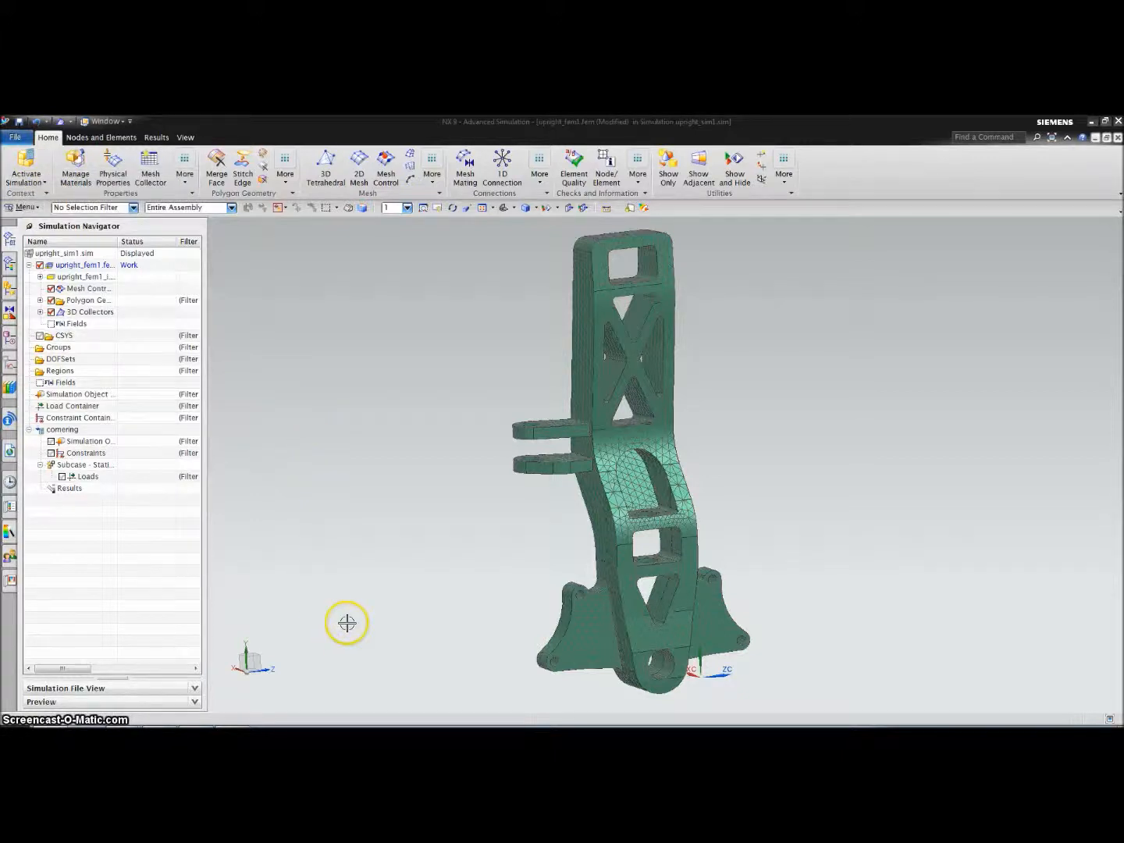
# Check both meshes for duplicate nodes at 0.001 mm: 494 found, 243 to merge
pyautogui.click(412, 571)
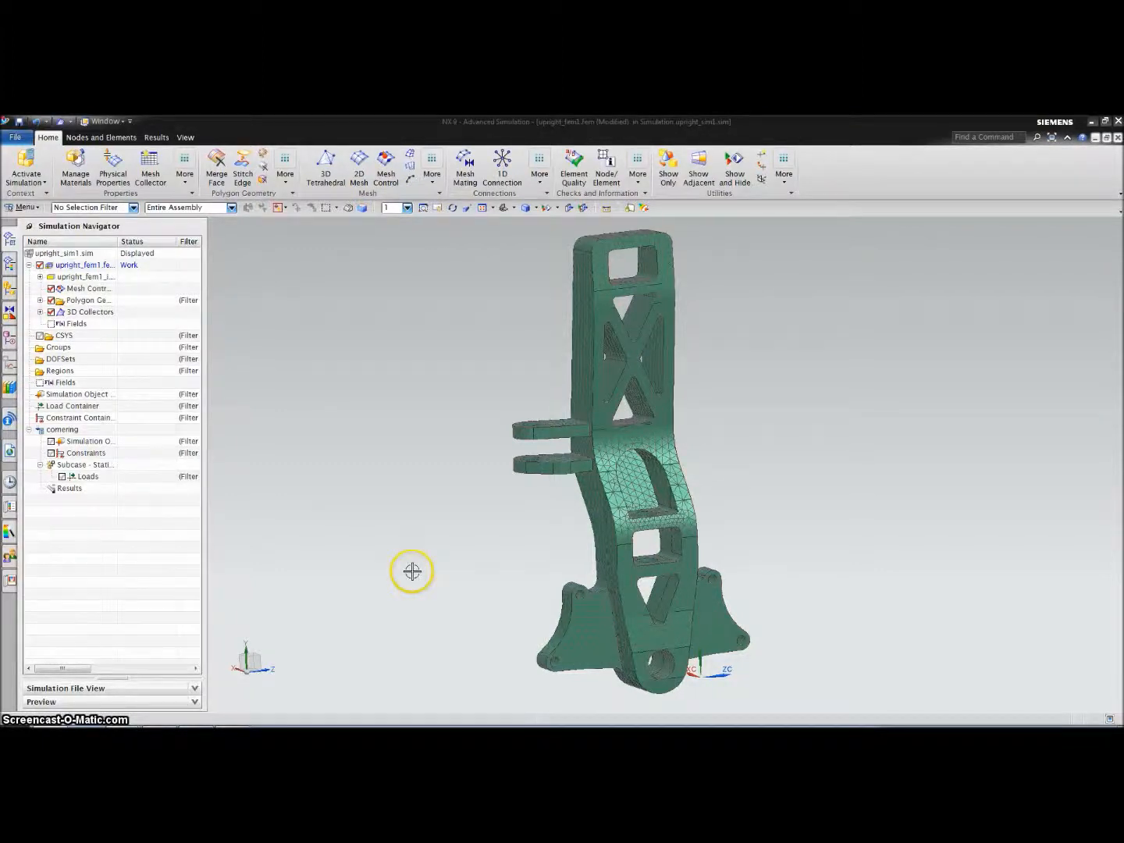
pyautogui.click(639, 176)
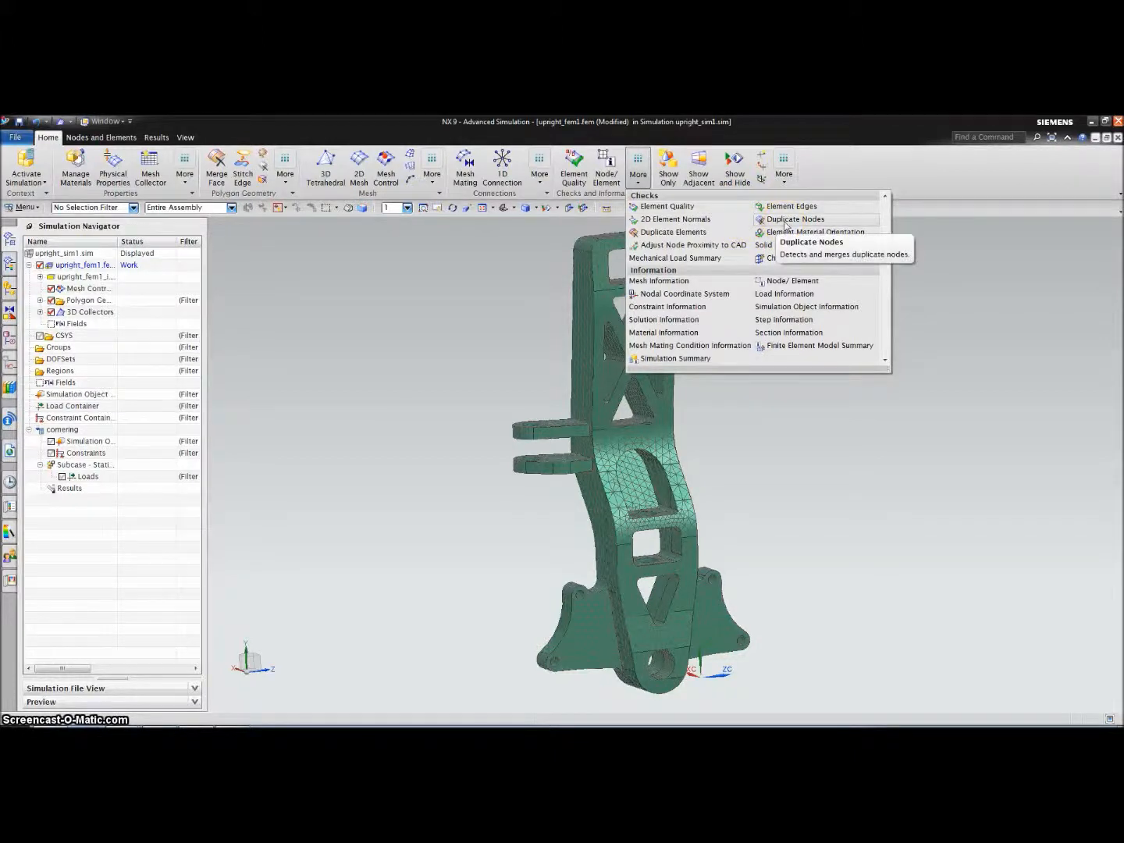
pyautogui.click(786, 221)
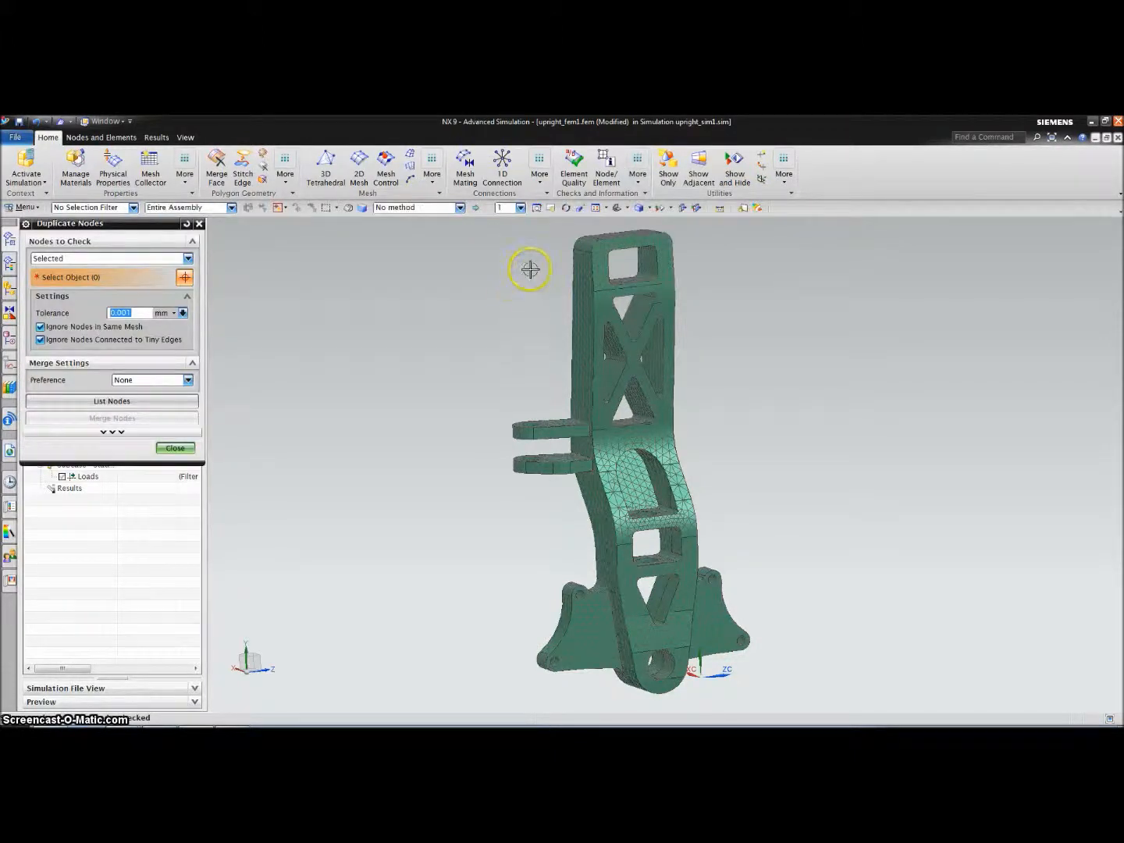
pyautogui.click(579, 267)
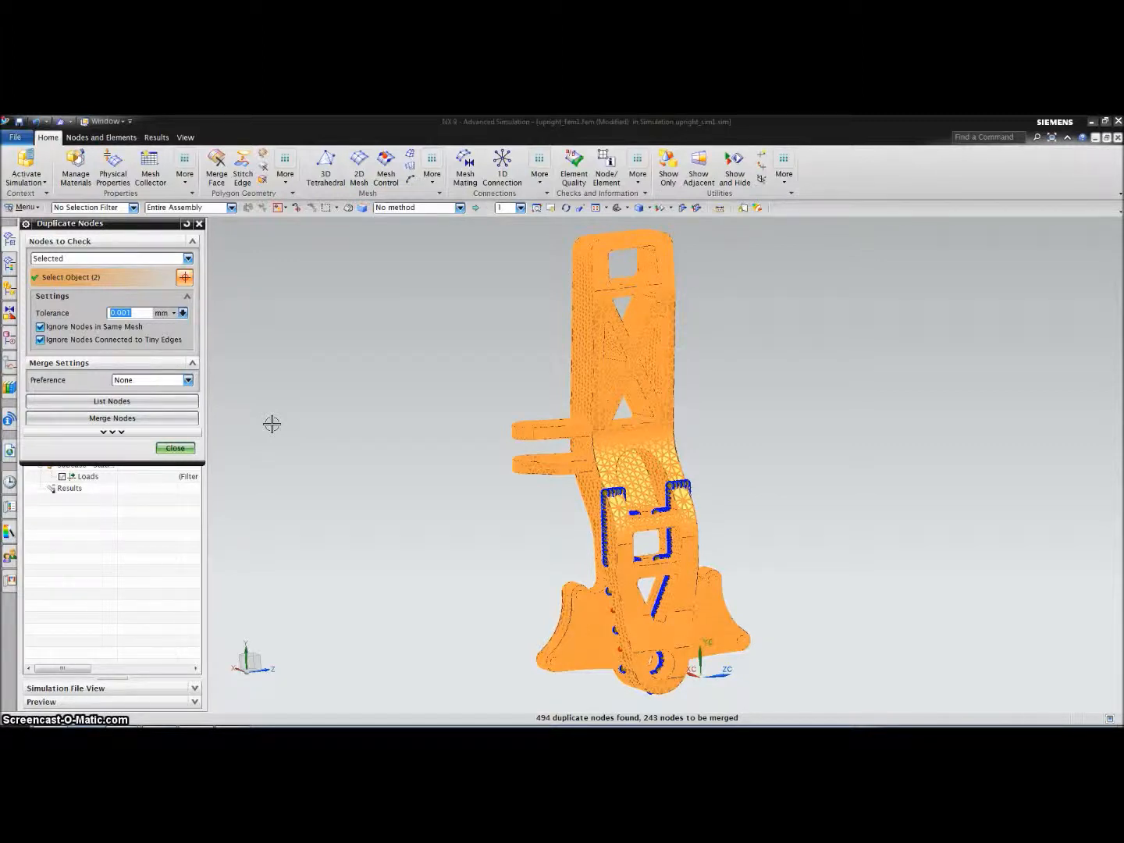
pyautogui.moveTo(373, 471); pyautogui.dragTo(395, 458, button='middle')
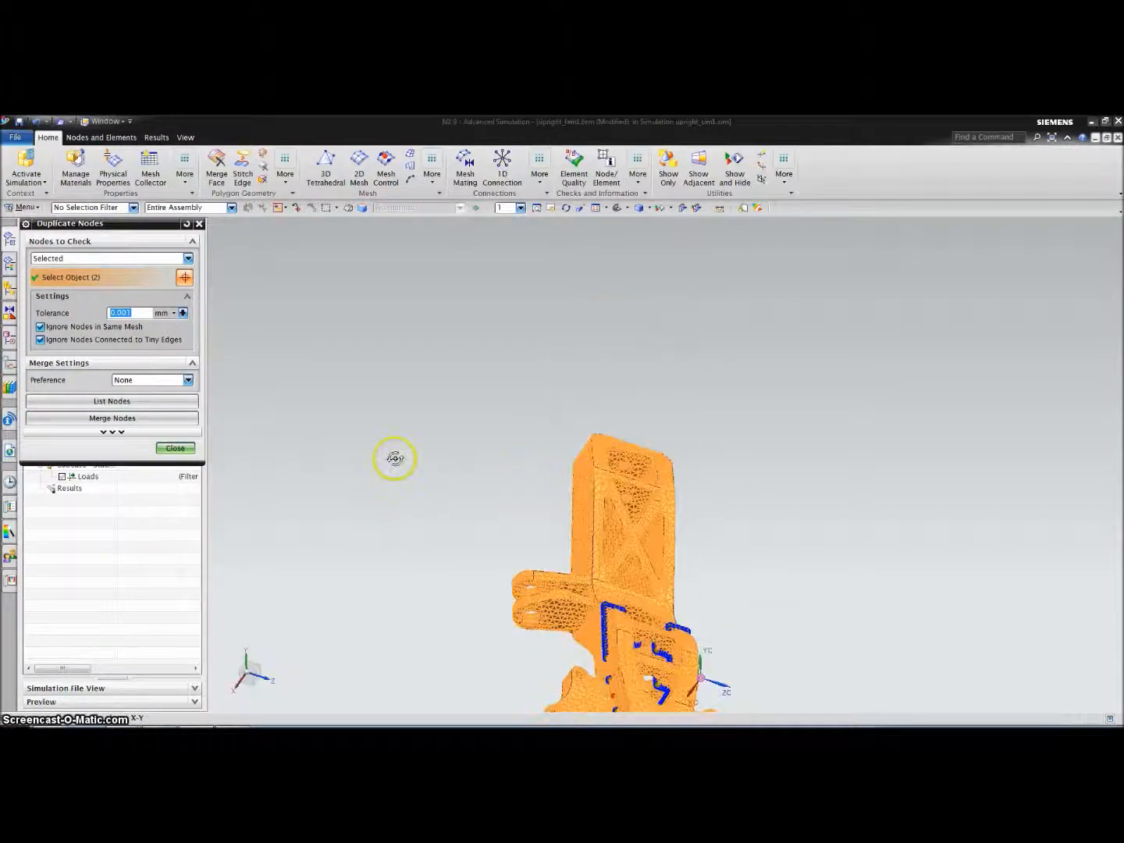
pyautogui.scroll(-3, 418, 493)
pyautogui.scroll(3, 436, 653)
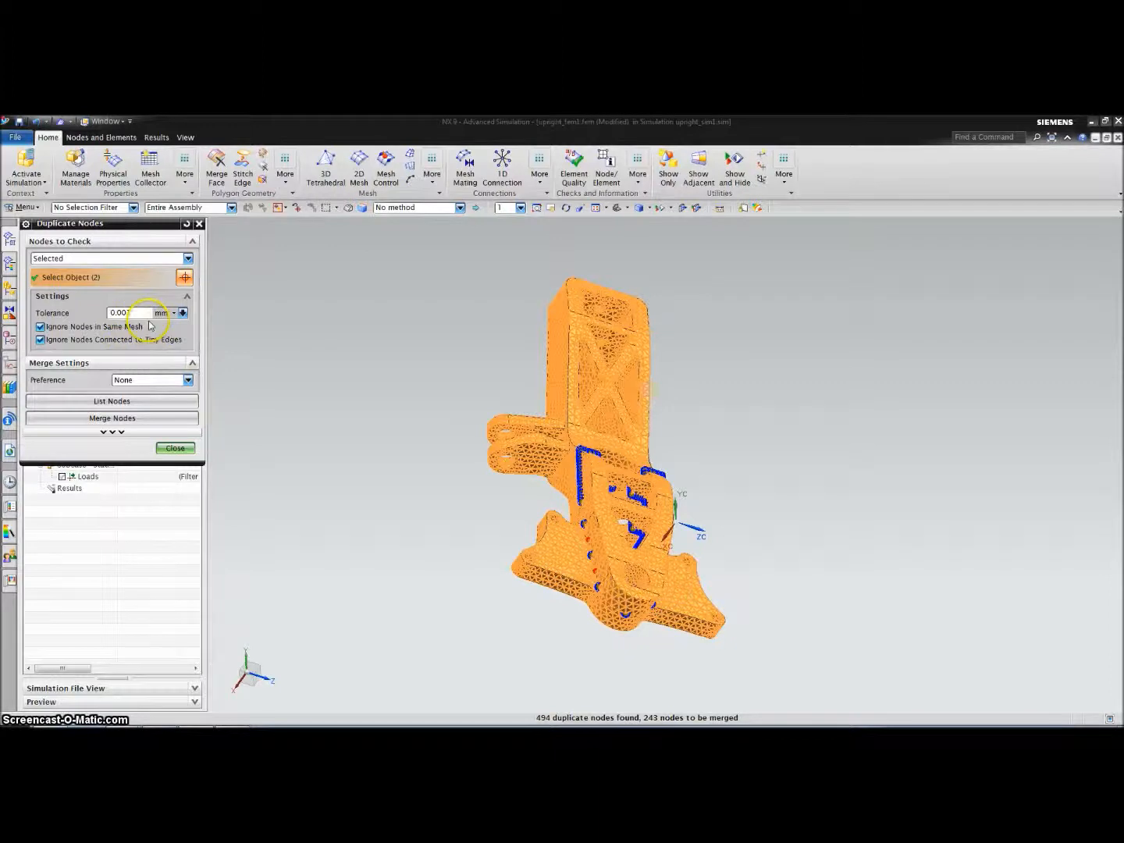
# Re-list duplicate nodes at 1 mm tolerance and inspect the joint between meshes
pyautogui.press('Return')
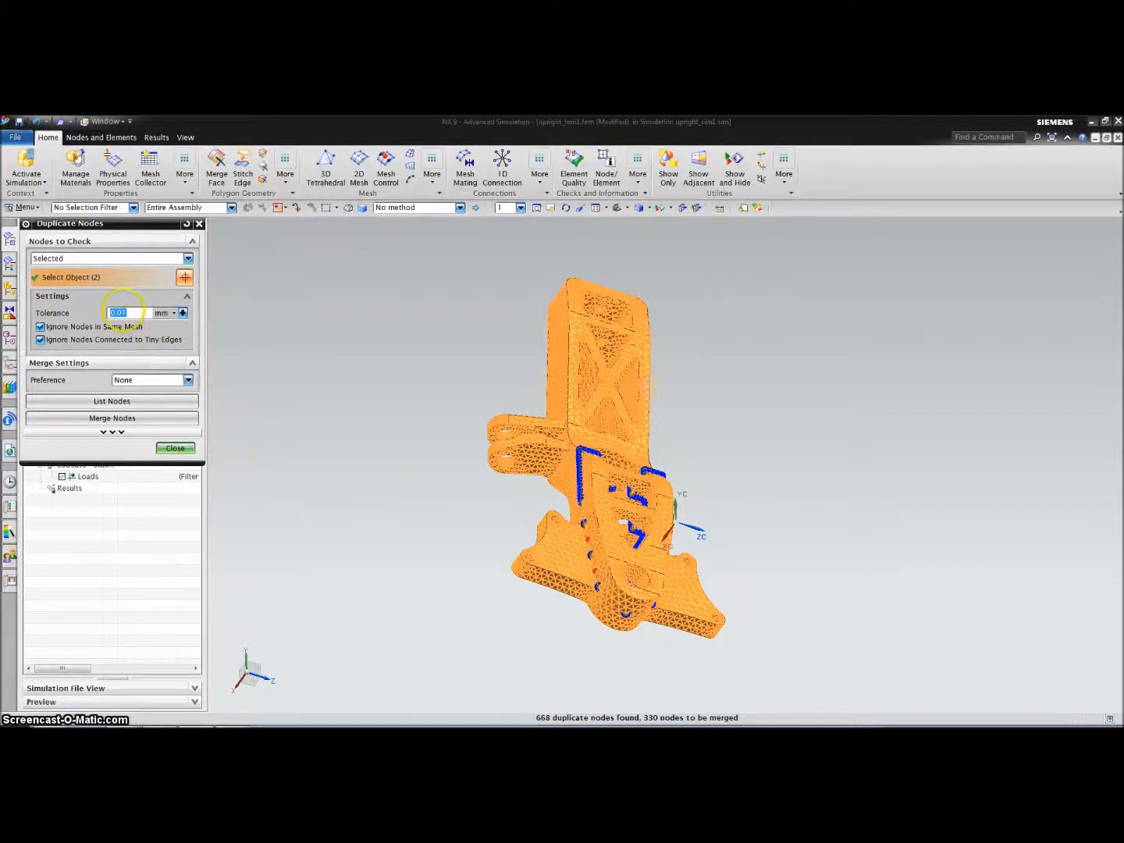
pyautogui.press('Return')
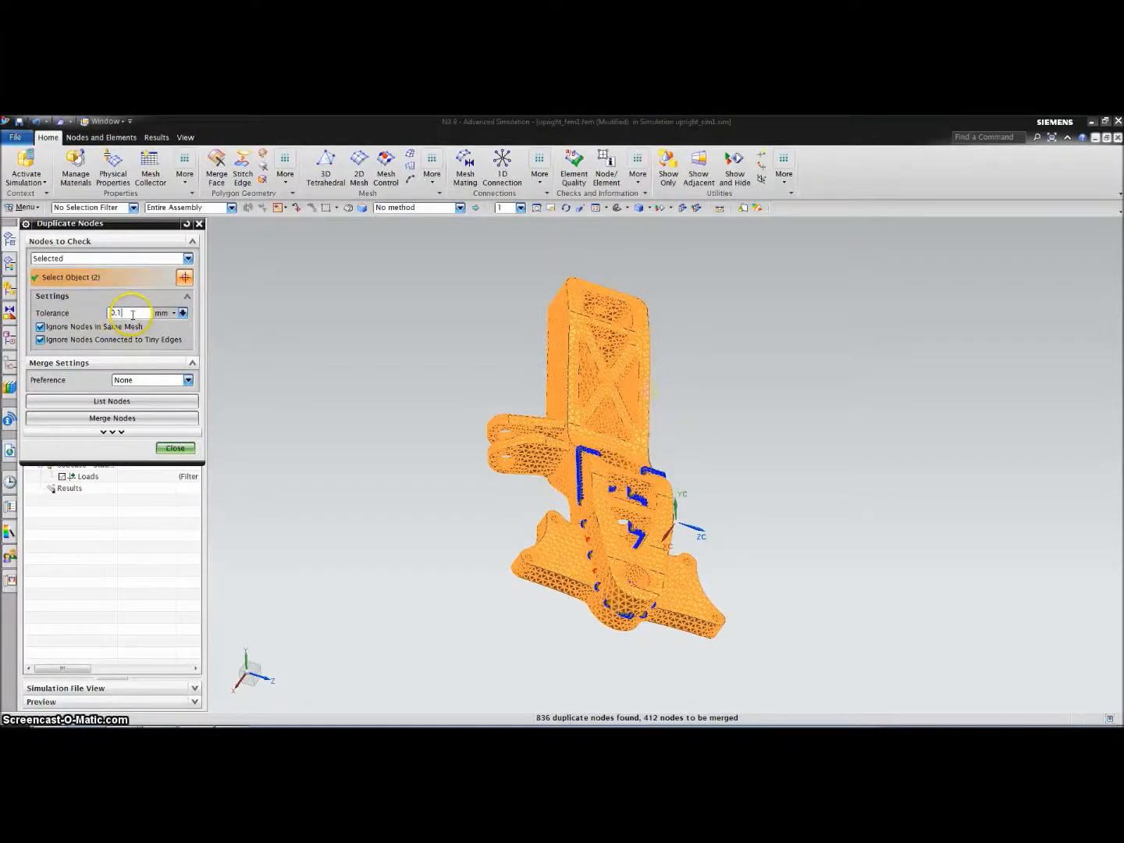
pyautogui.press('Return')
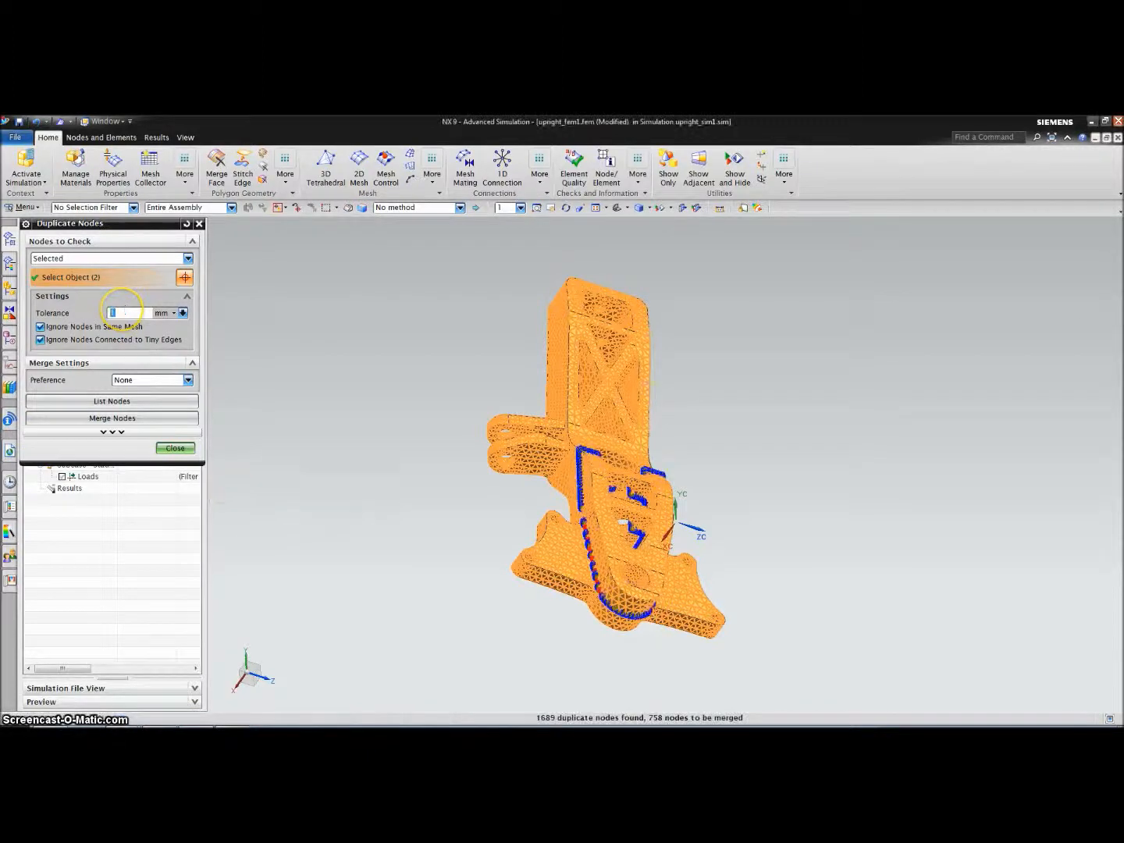
pyautogui.moveTo(394, 399); pyautogui.dragTo(394, 446, button='middle')
pyautogui.scroll(2, 394, 371)
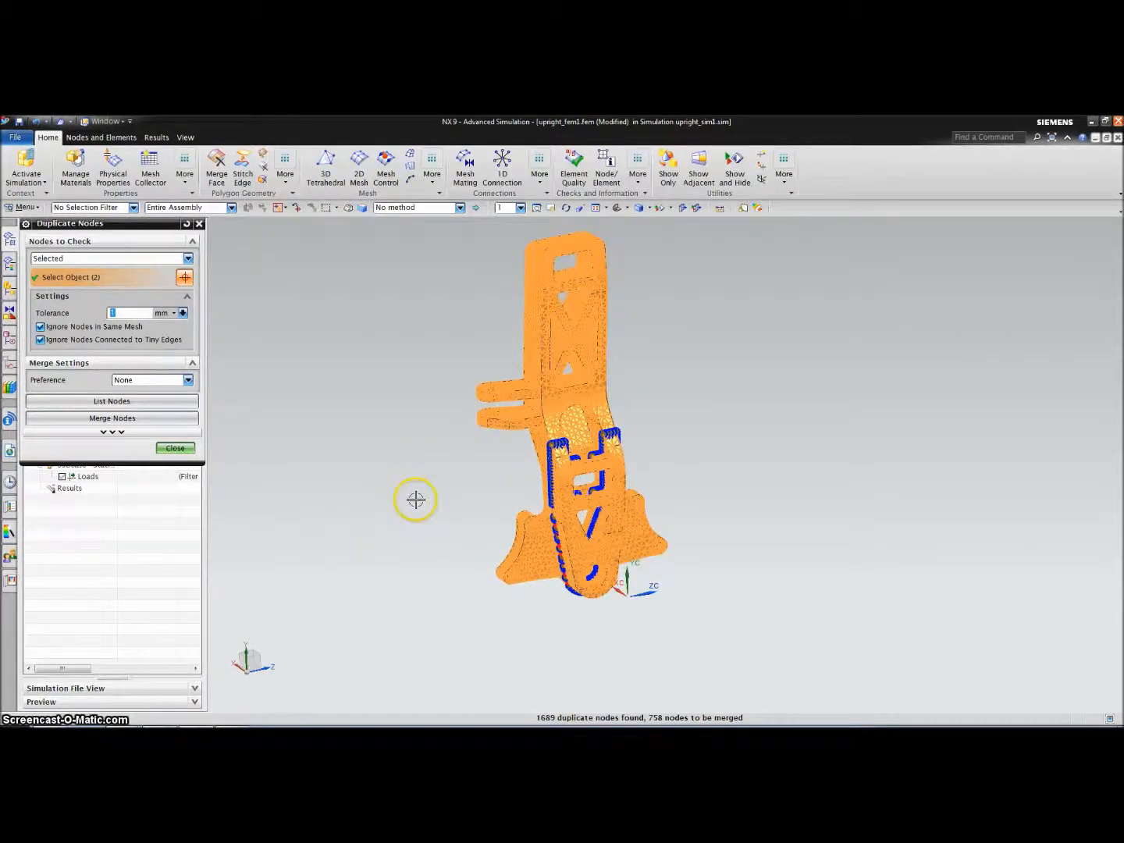
pyautogui.moveTo(378, 482)
pyautogui.mouseDown(button='middle')
pyautogui.moveTo(378, 427)
pyautogui.moveTo(339, 431)
pyautogui.moveTo(378, 492)
pyautogui.moveTo(318, 462)
pyautogui.moveTo(337, 449)
pyautogui.moveTo(397, 469)
pyautogui.moveTo(377, 455)
pyautogui.mouseUp(button='middle')
pyautogui.scroll(3, 481, 527)
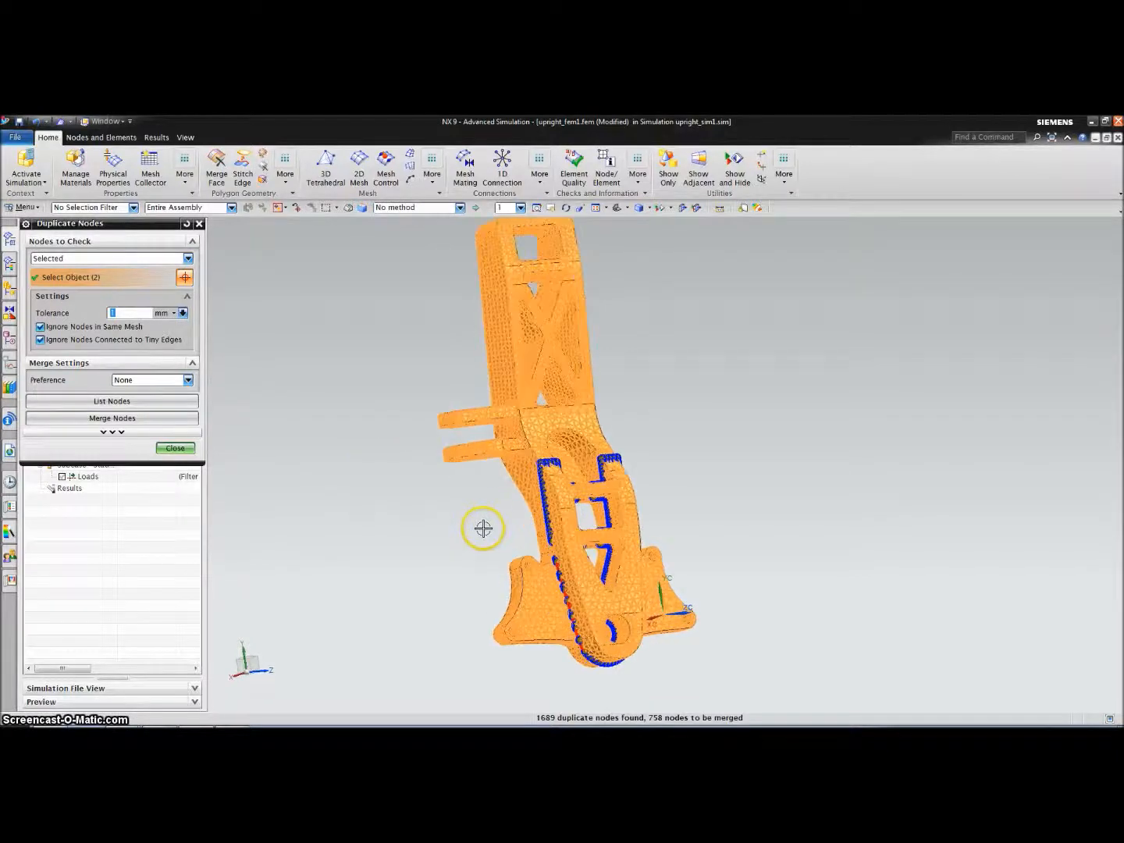
pyautogui.scroll(-1, 477, 532)
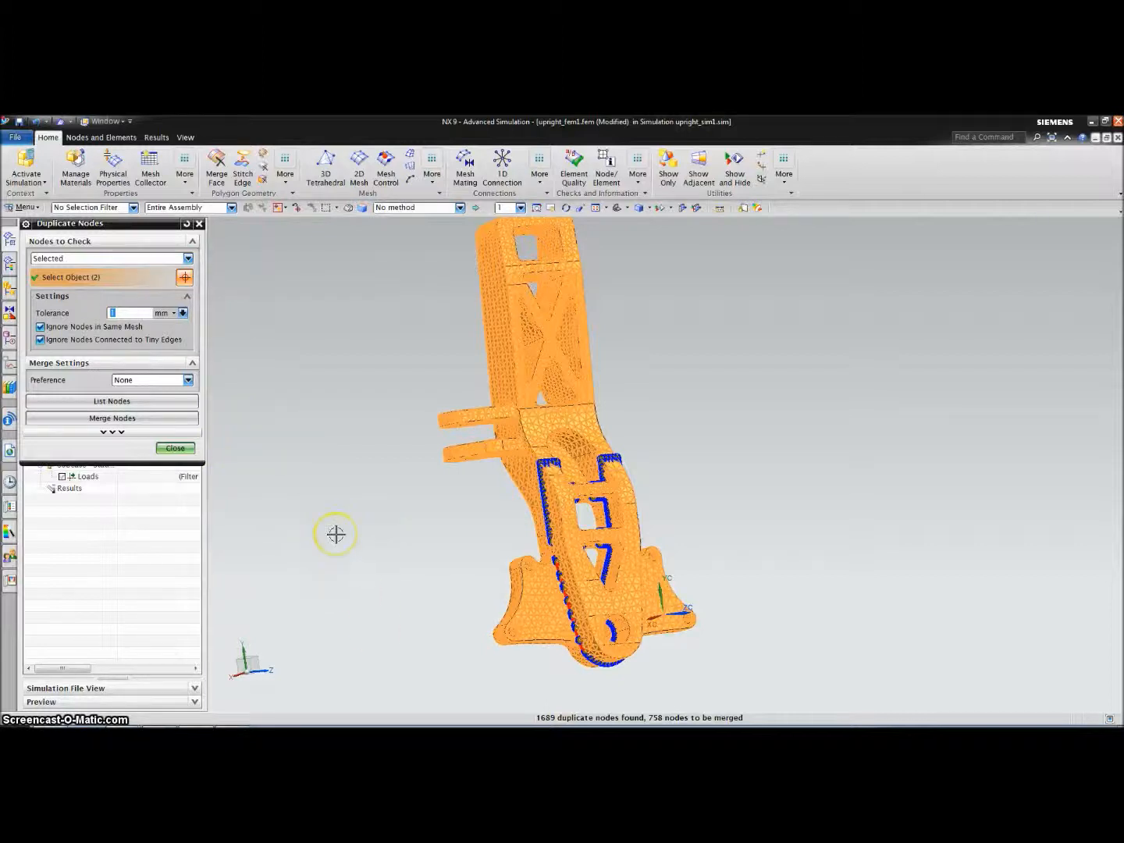
# Merge the 758 duplicate nodes and close the Duplicate Nodes dialog
pyautogui.click(175, 424)
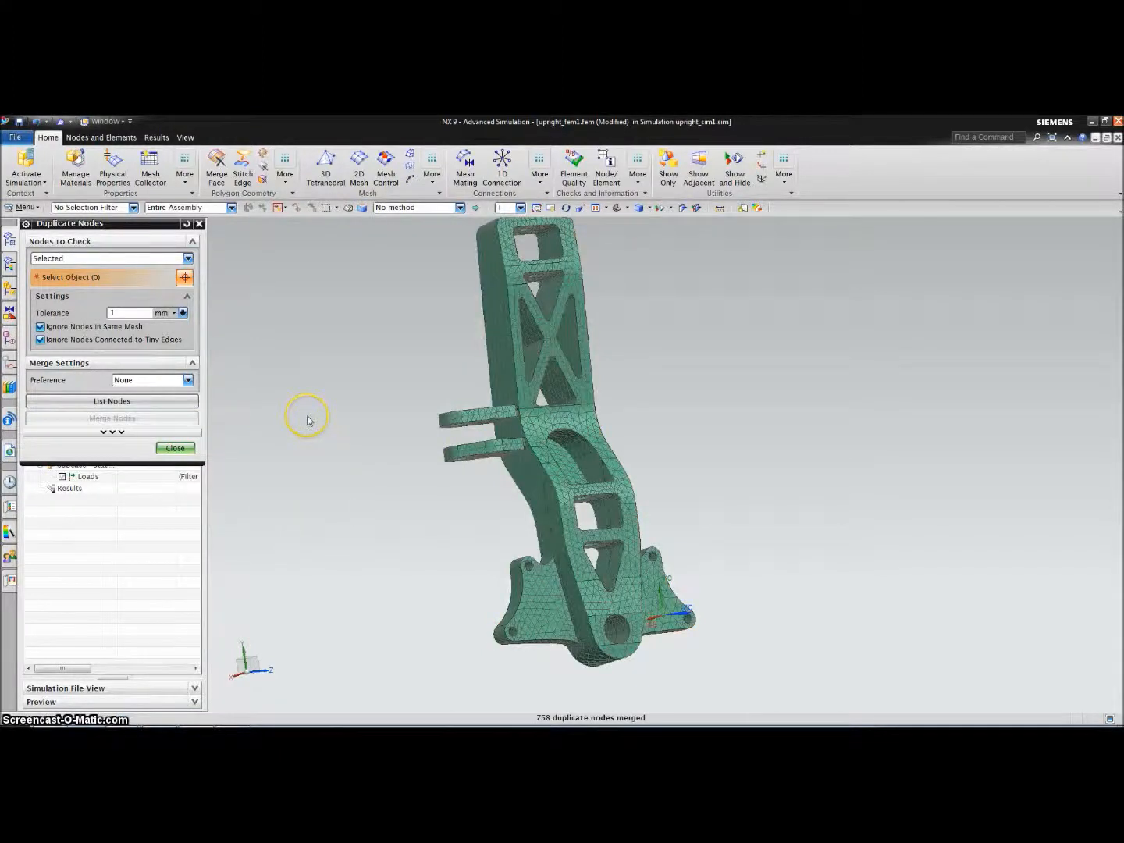
pyautogui.click(175, 448)
pyautogui.click(573, 167)
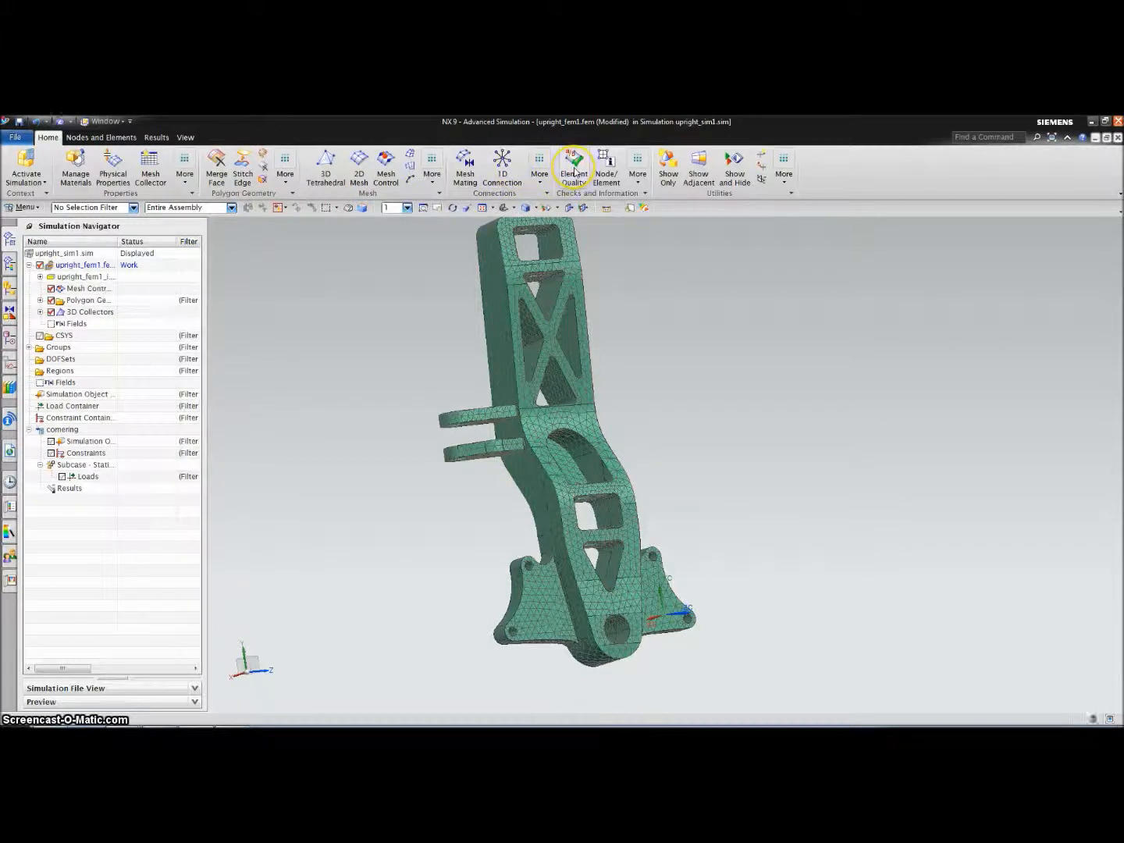
# Check element quality on both meshes, finding 46 failed and 66 warning elements
pyautogui.click(499, 281)
pyautogui.click(545, 506)
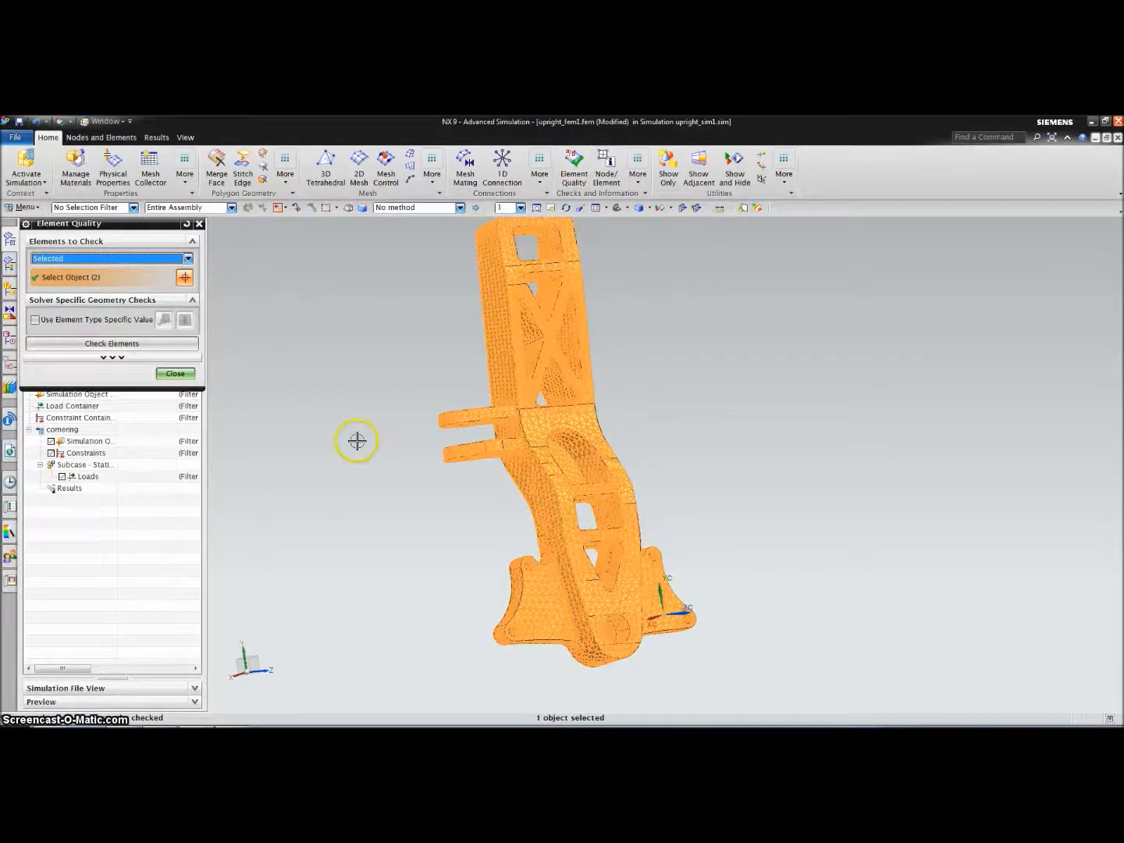
pyautogui.click(143, 344)
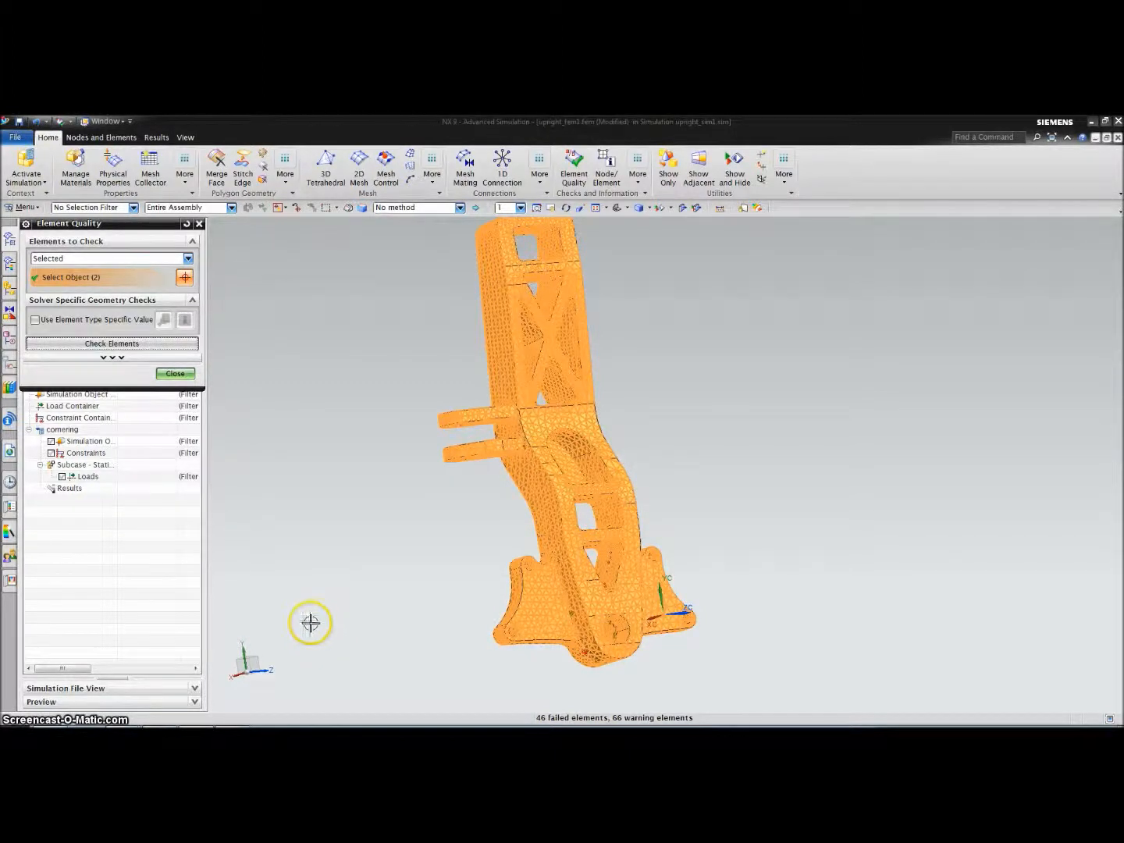
pyautogui.click(176, 374)
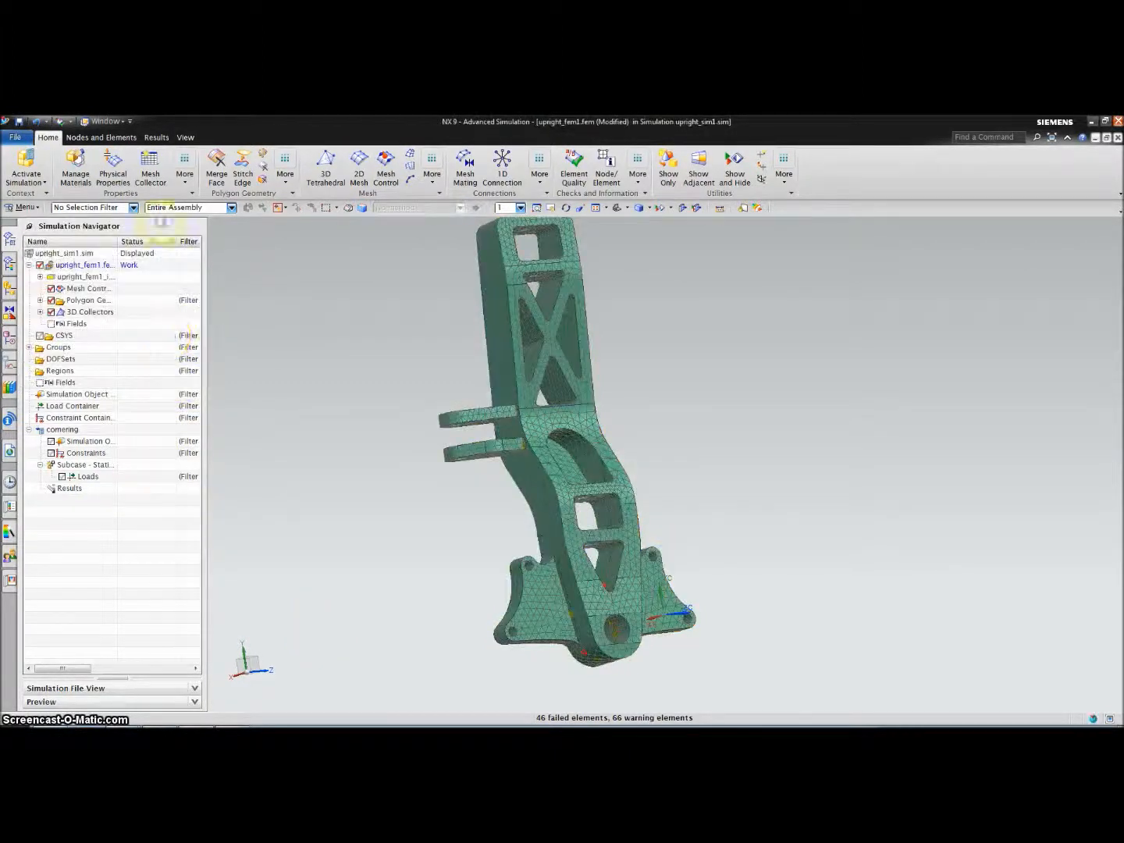
# Undo the 1 mm node merge and start a new duplicate-node check on both meshes
pyautogui.click(45, 122)
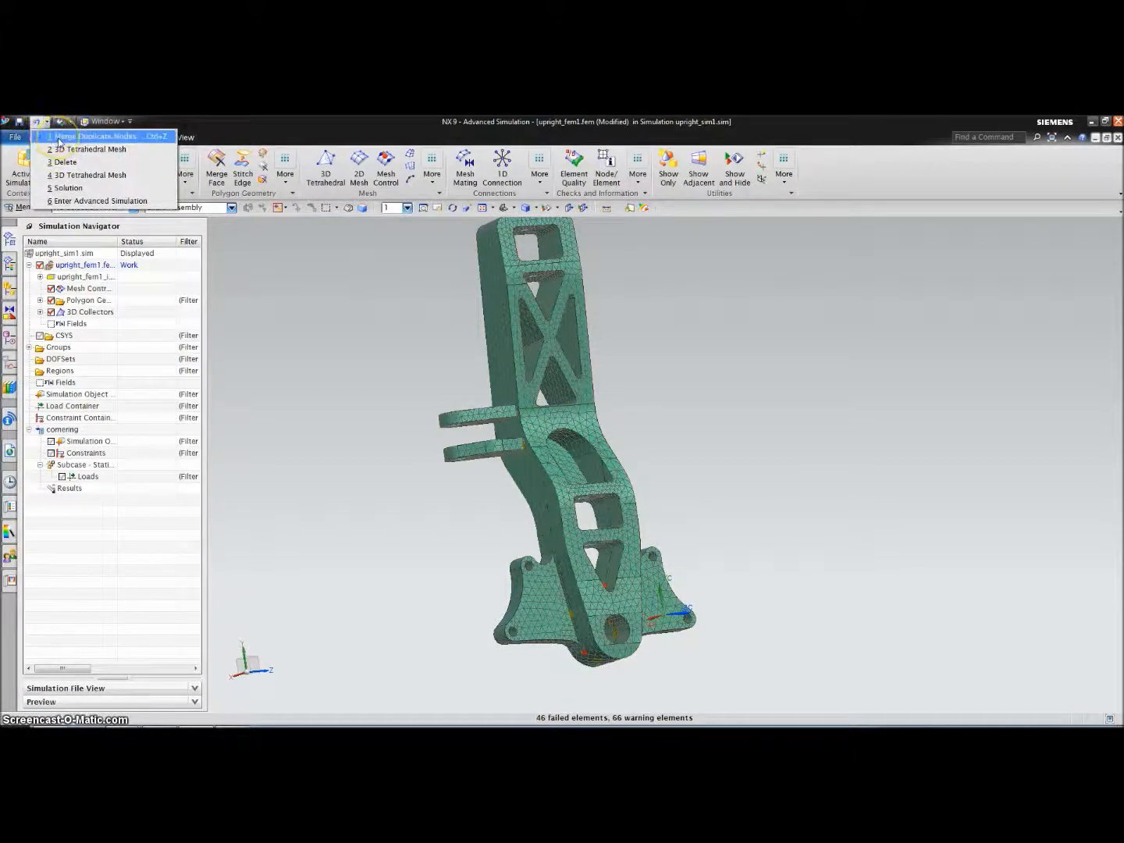
pyautogui.click(58, 138)
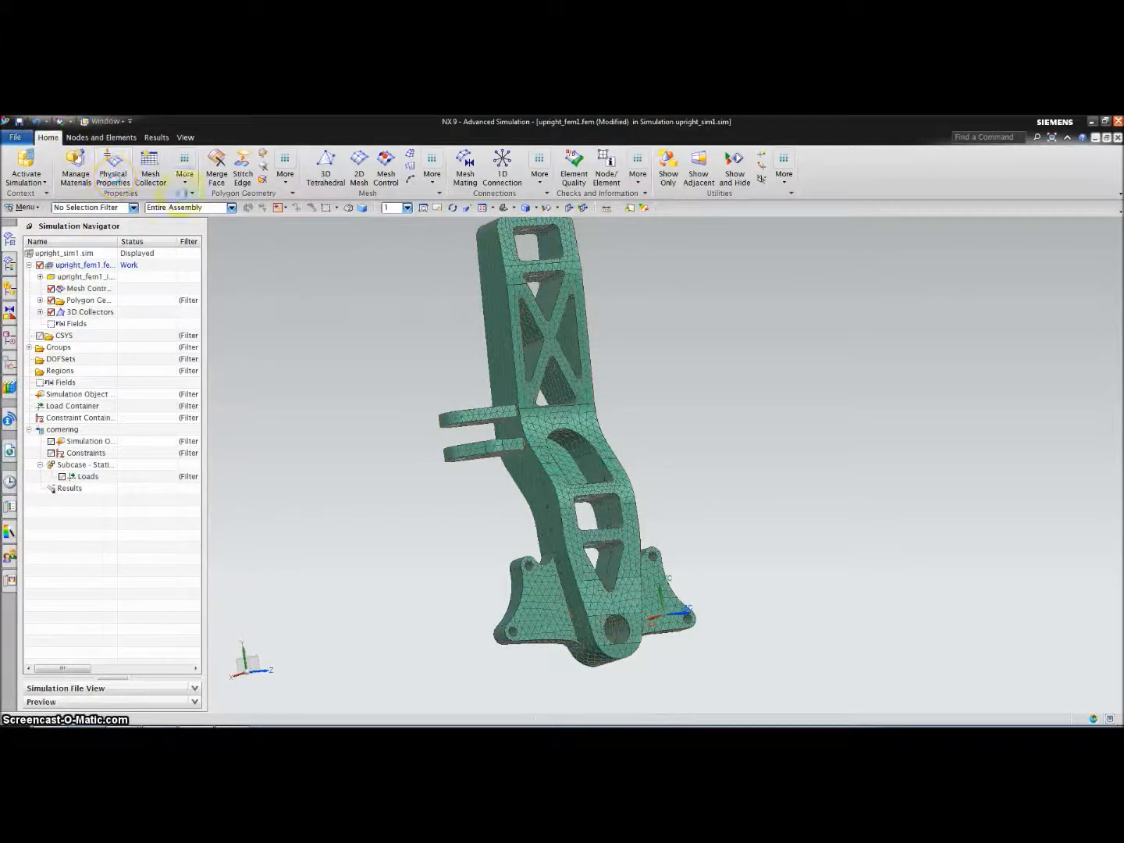
pyautogui.click(638, 173)
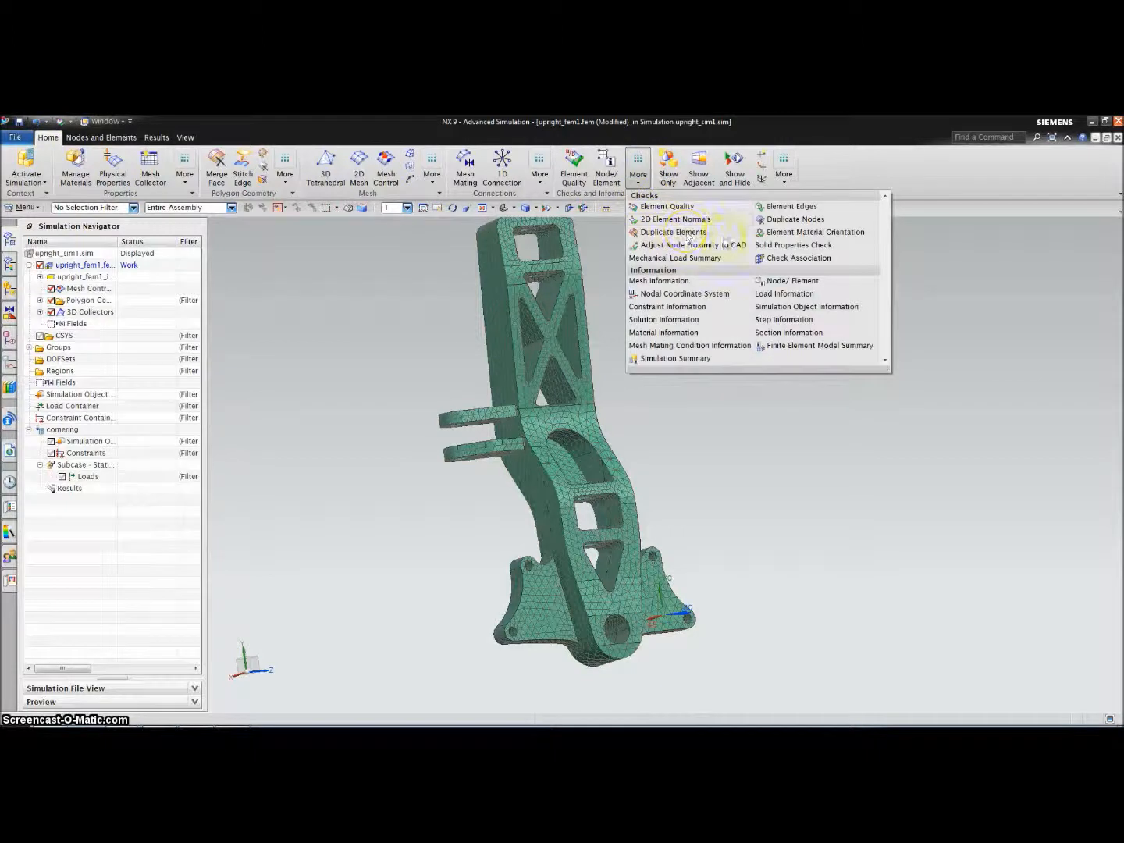
pyautogui.click(791, 222)
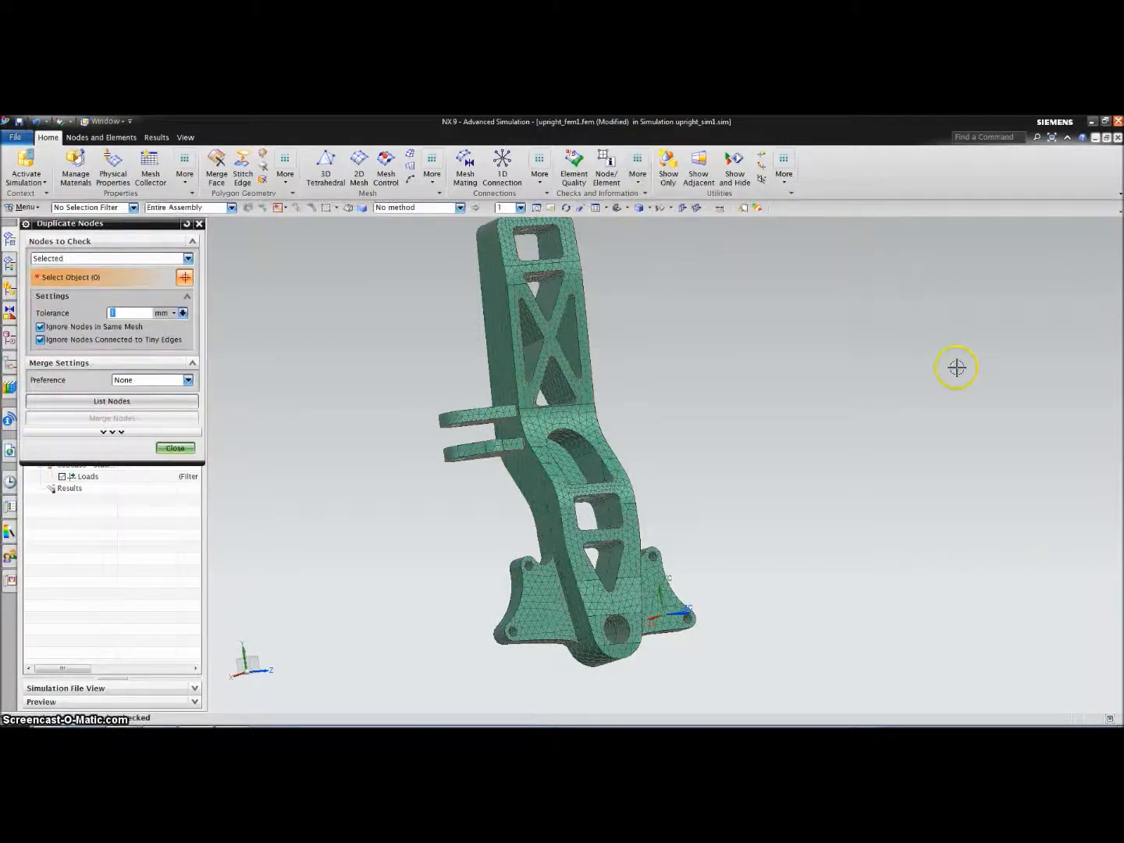
pyautogui.click(525, 469)
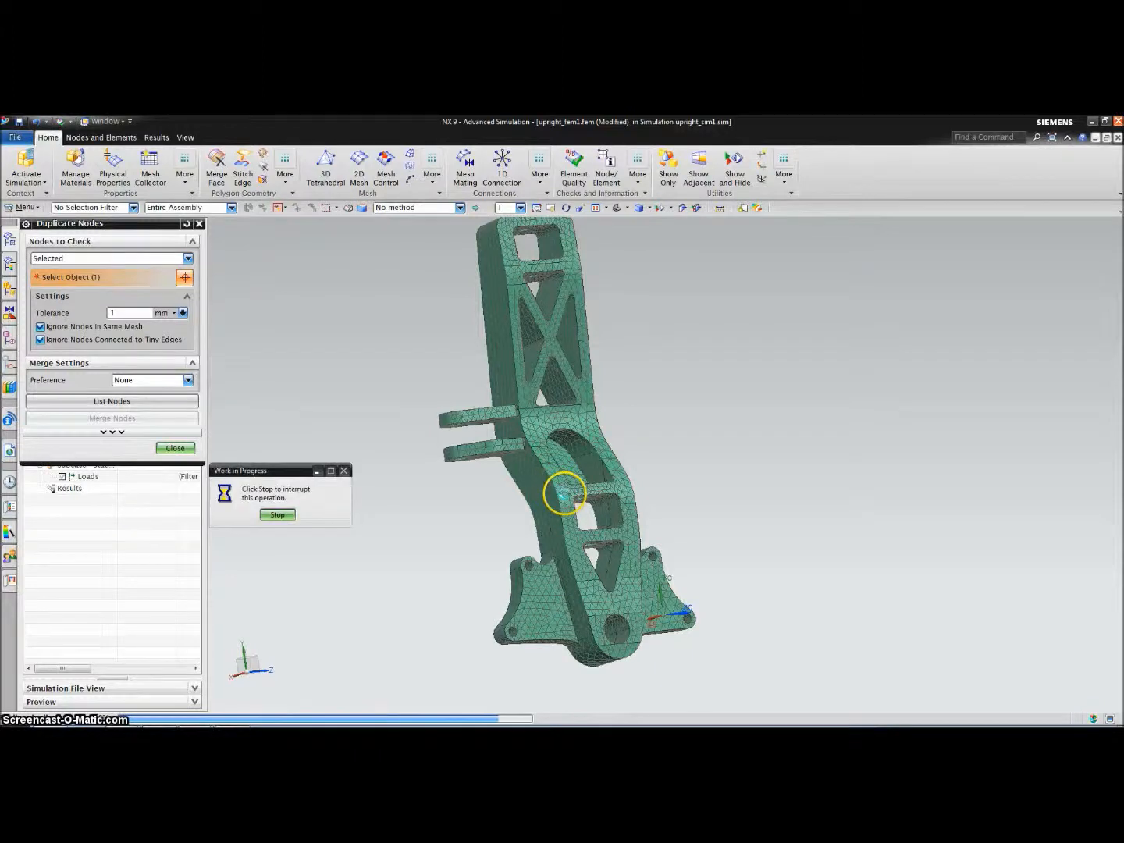
pyautogui.click(565, 494)
# Merge the 553 duplicate nodes found at 0.5 mm tolerance
pyautogui.click(116, 312)
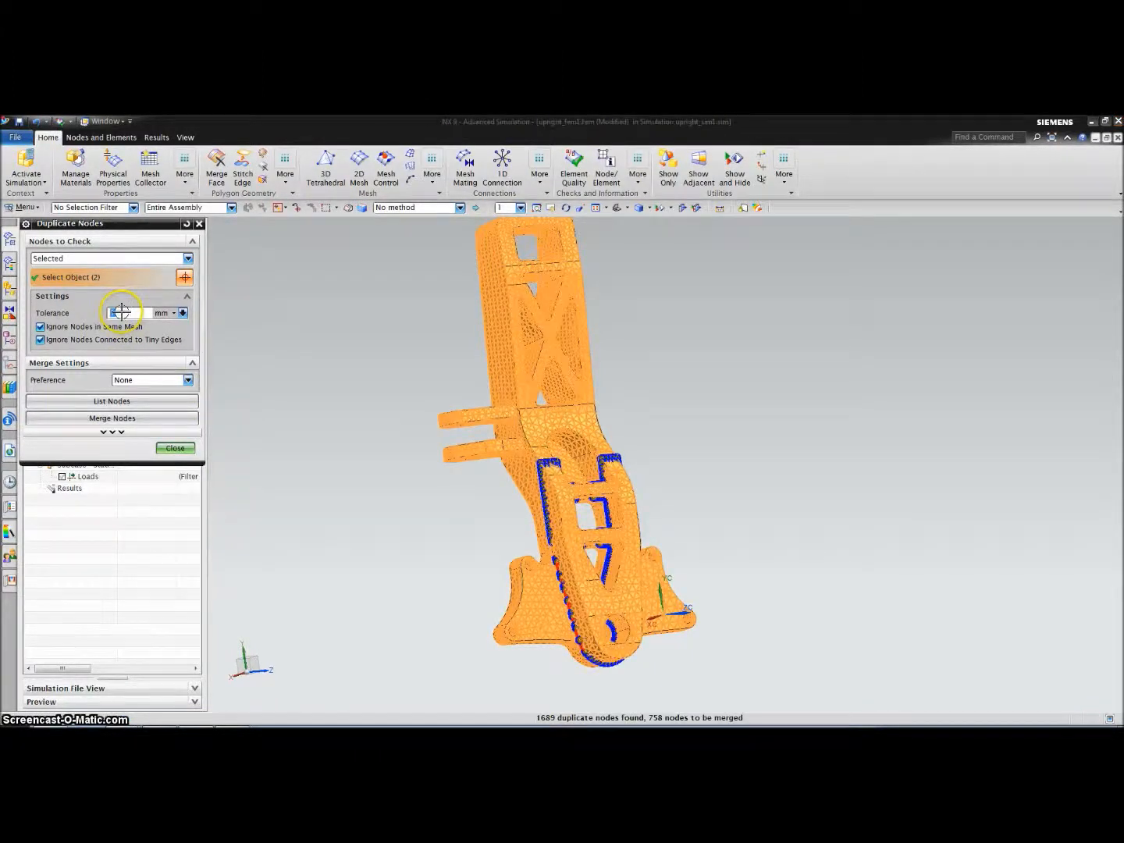
pyautogui.press('Return')
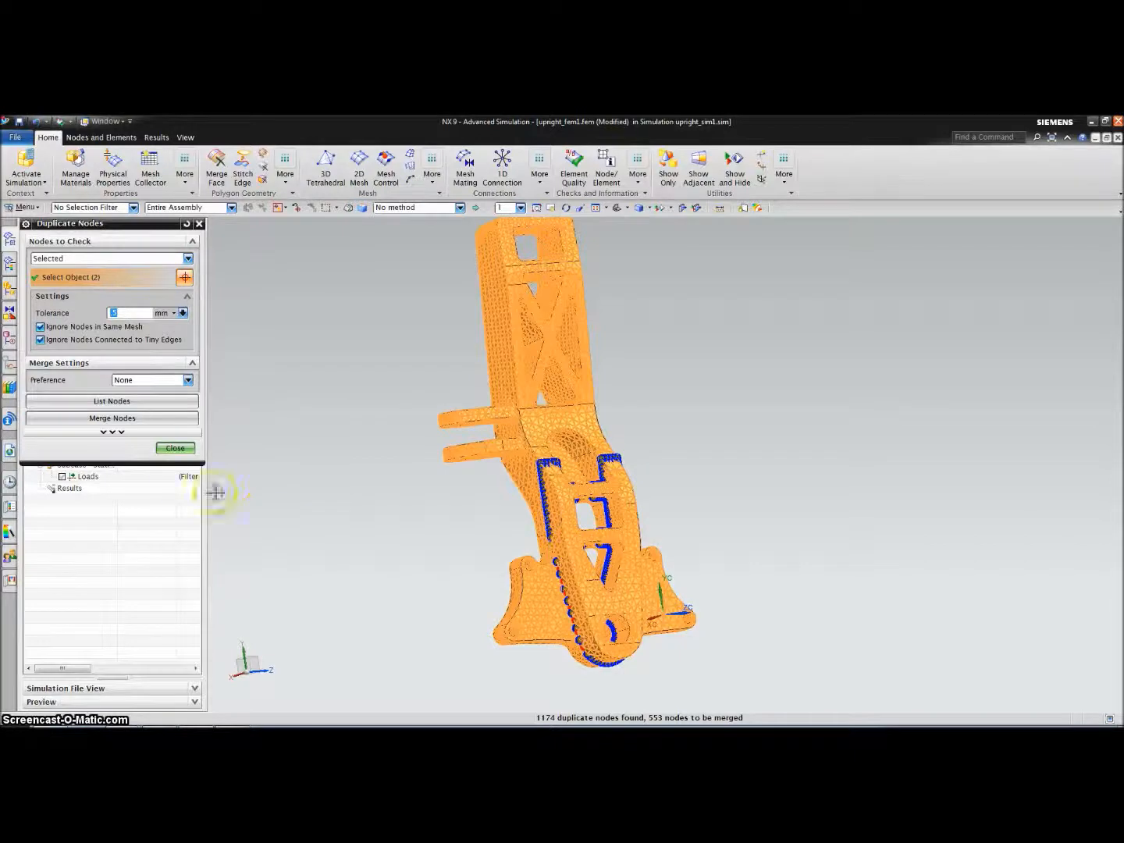
pyautogui.click(109, 424)
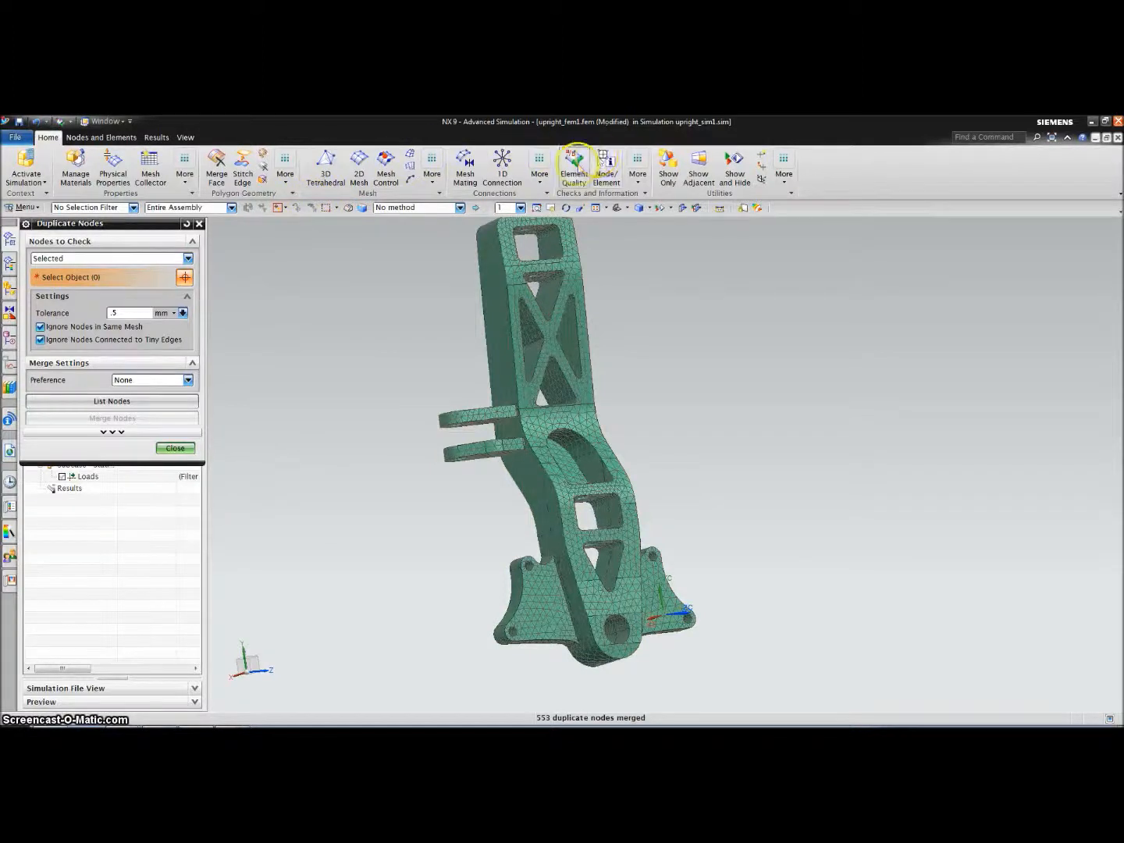
pyautogui.click(574, 161)
pyautogui.click(500, 304)
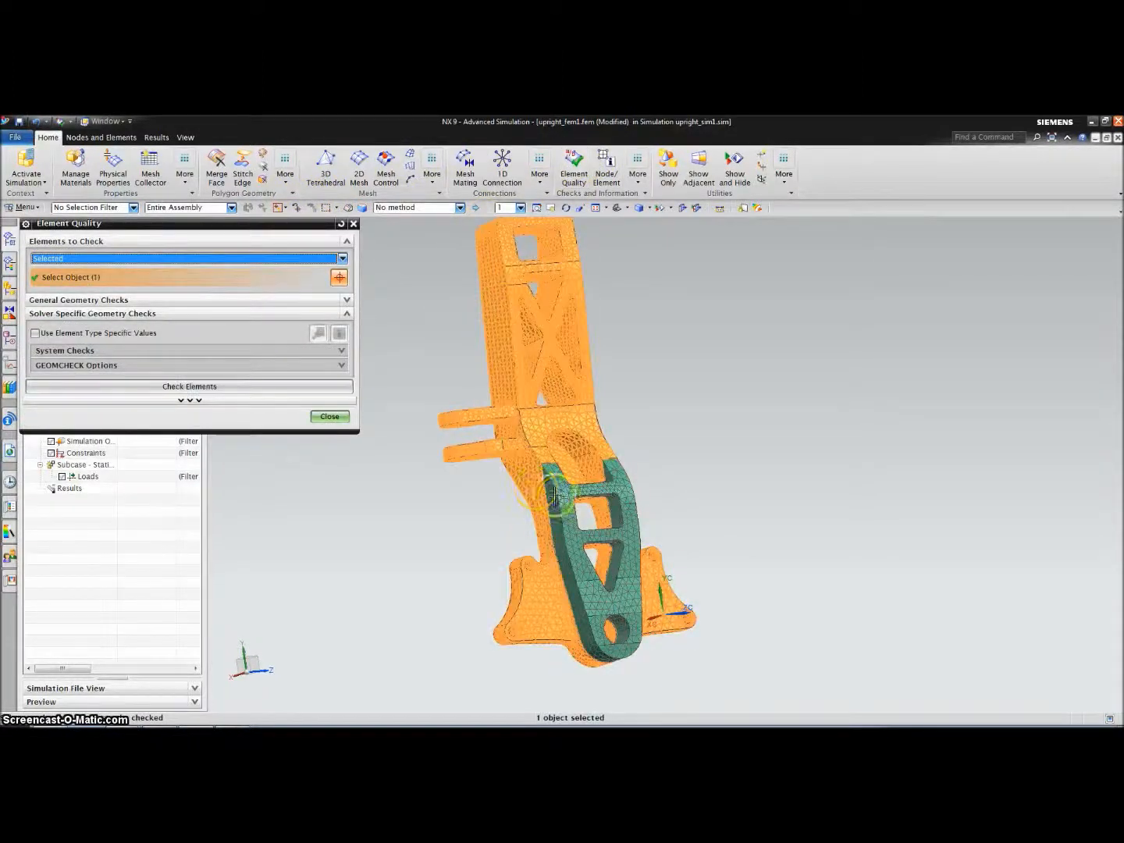
# Run the element quality check on both meshes after the 0.5 mm merge
pyautogui.click(537, 478)
pyautogui.click(234, 384)
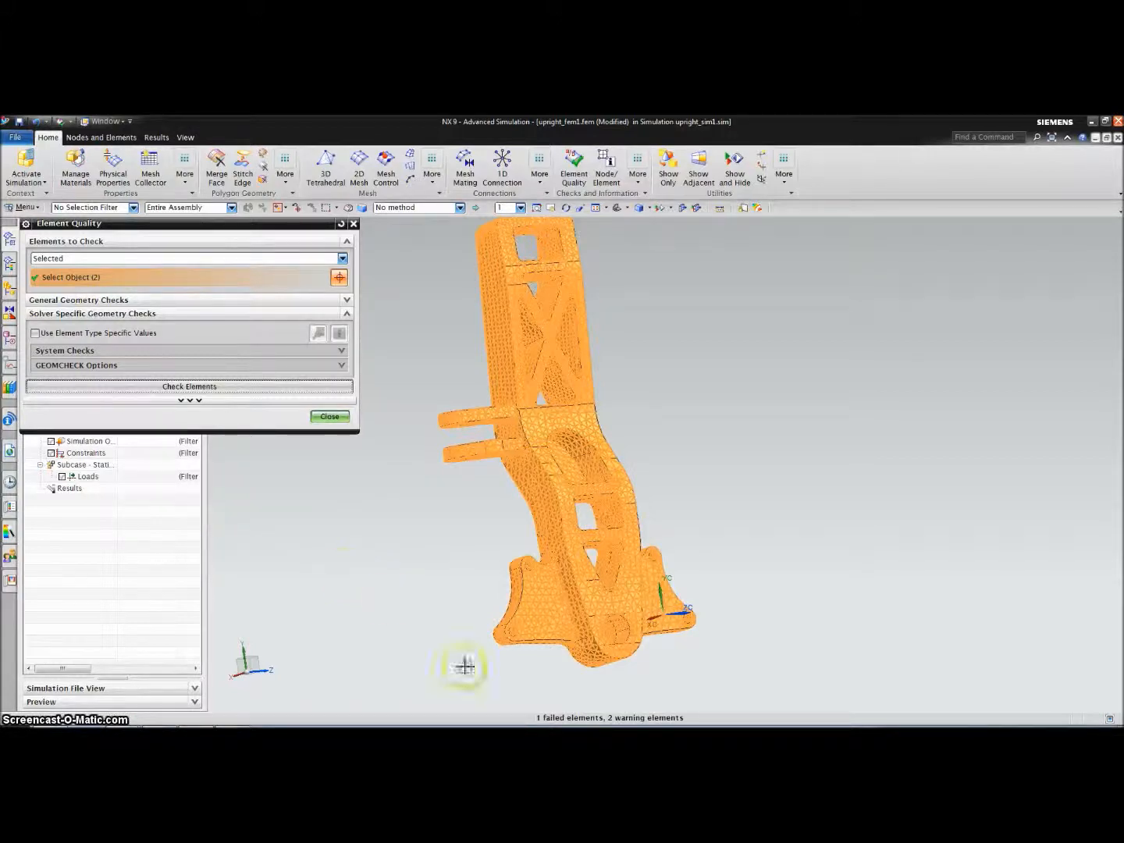
pyautogui.click(330, 416)
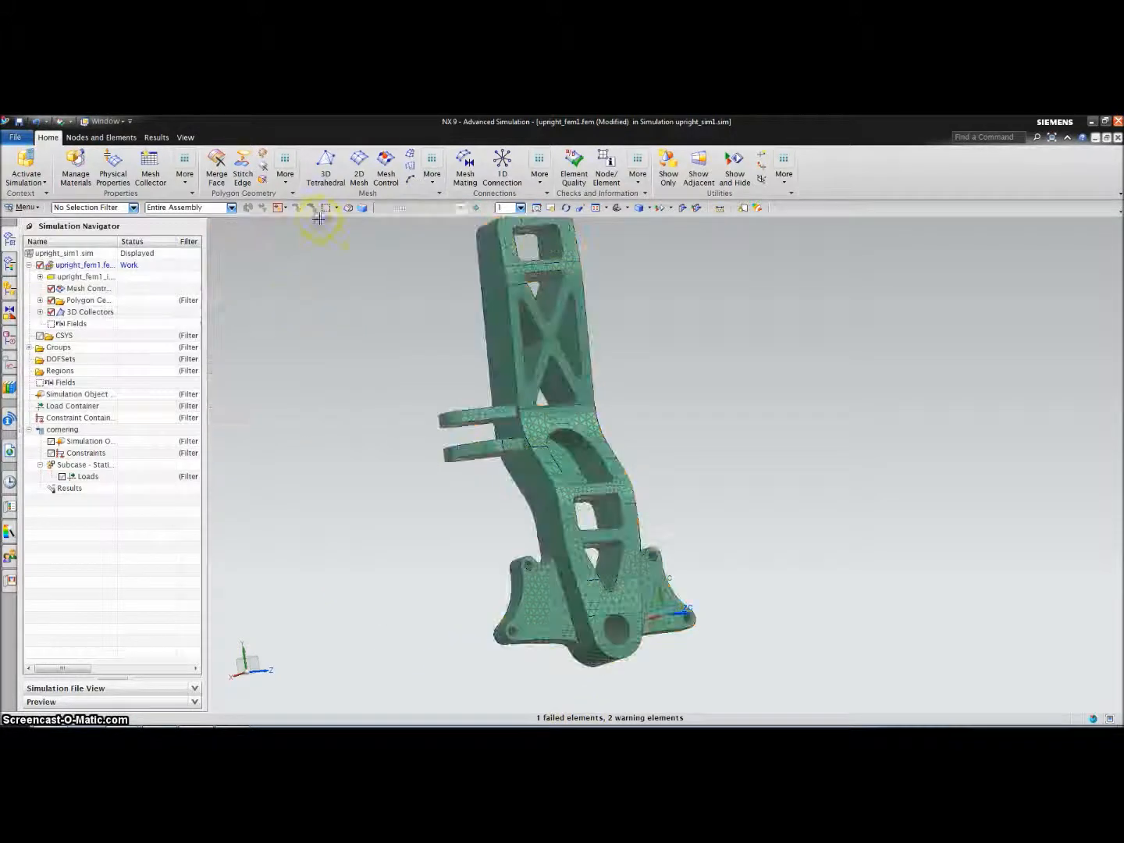
# Undo the 0.5 mm merge and re-list duplicate nodes on both meshes at 0.2 mm
pyautogui.click(47, 123)
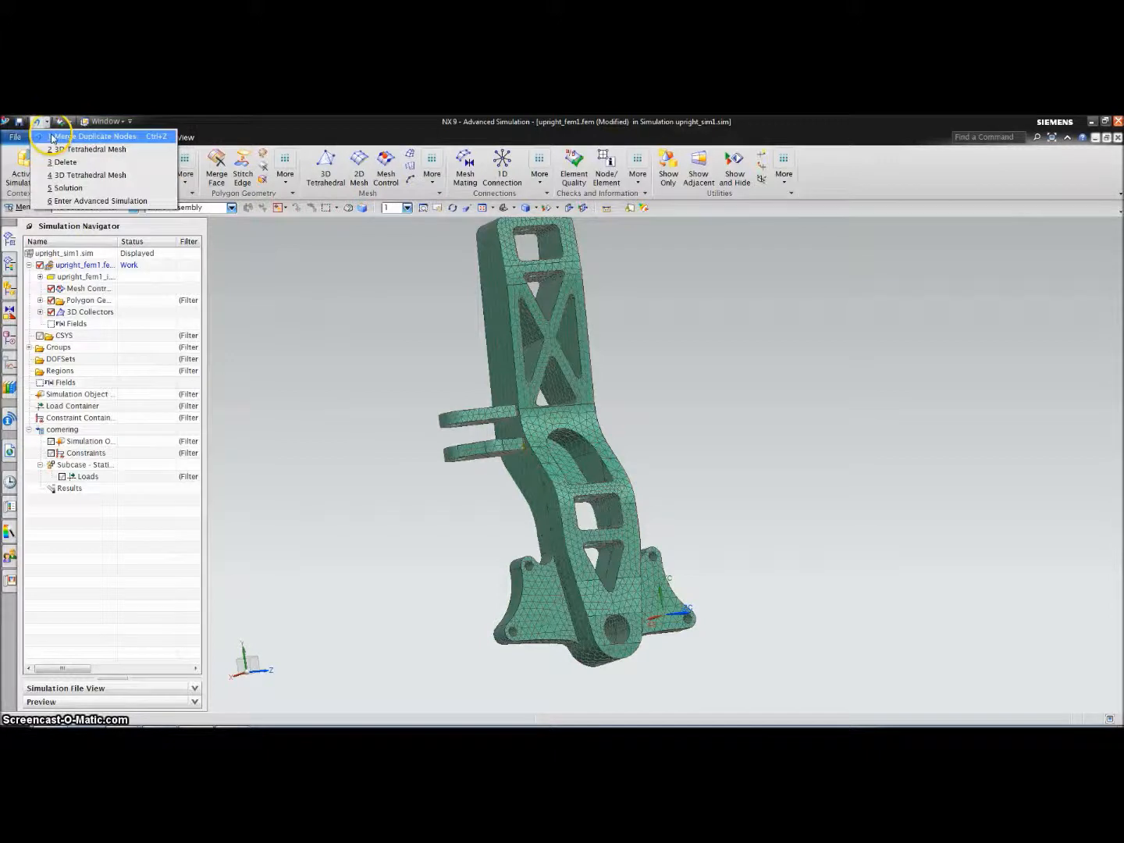
pyautogui.click(62, 136)
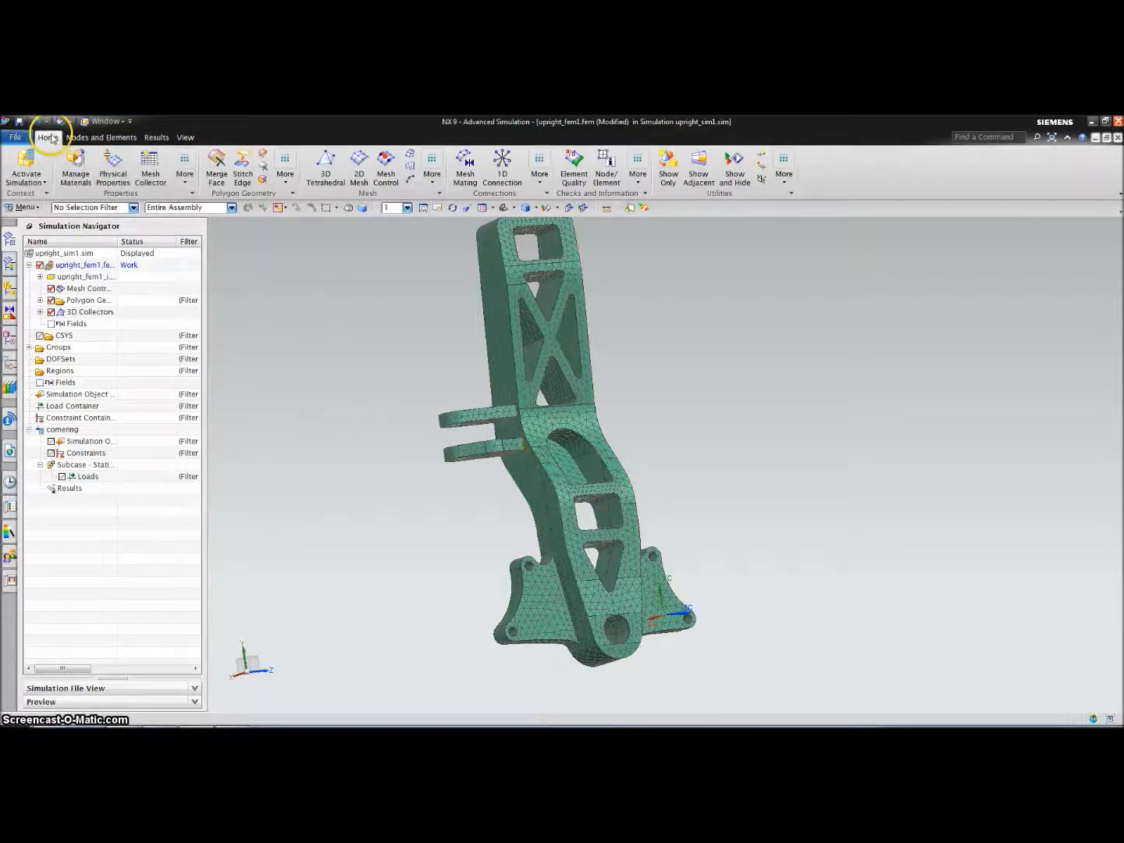
pyautogui.click(642, 173)
pyautogui.click(769, 219)
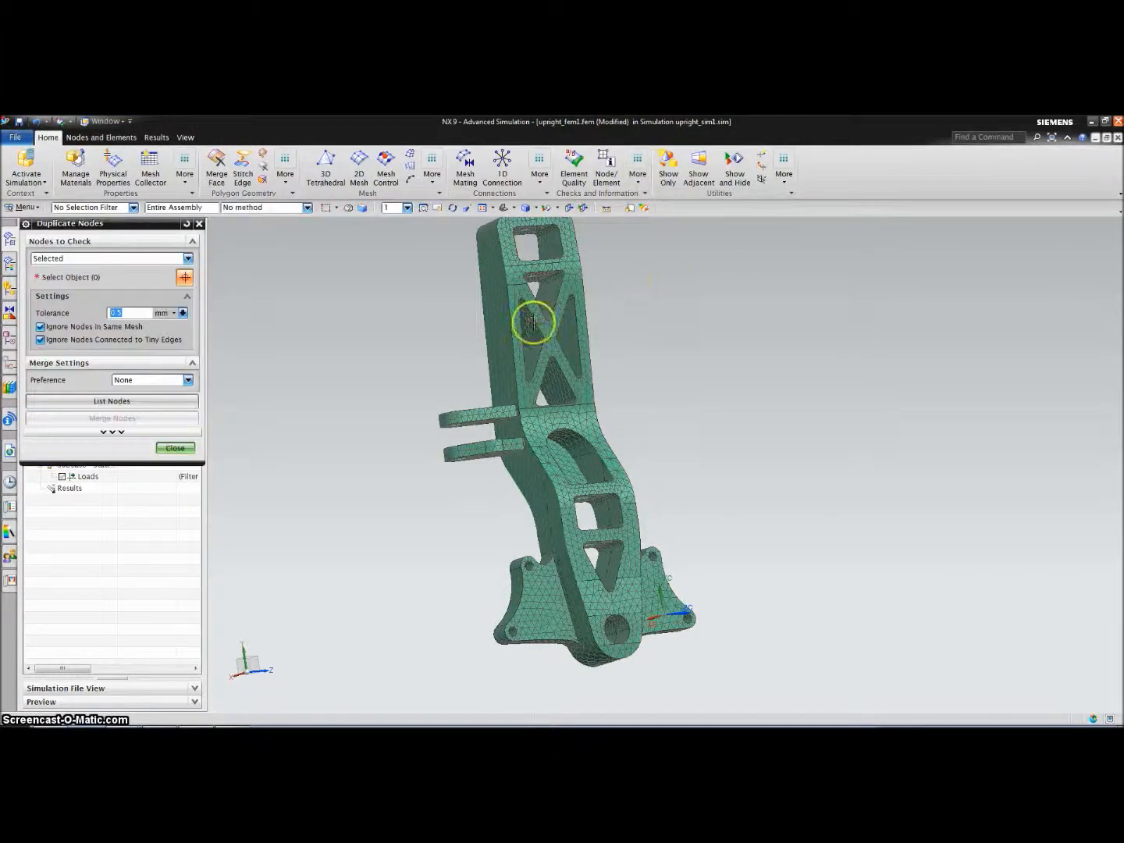
pyautogui.click(511, 321)
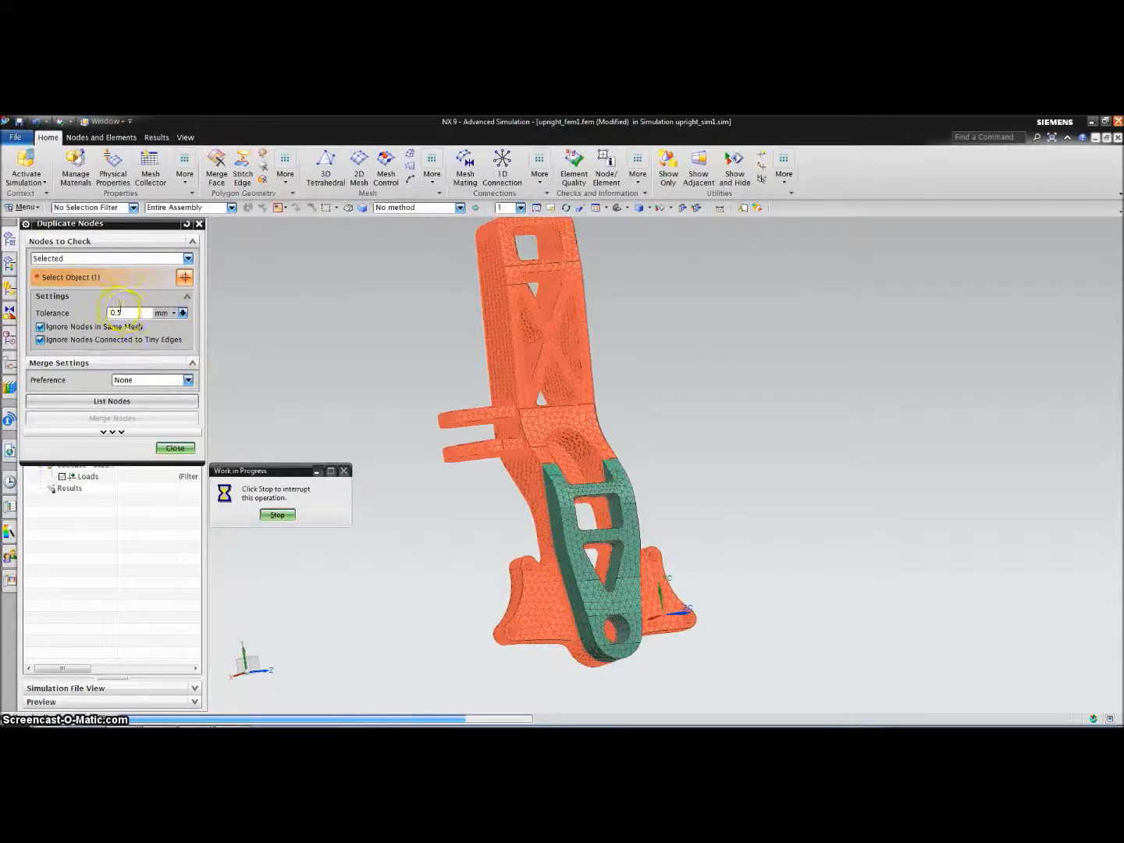
pyautogui.click(125, 313)
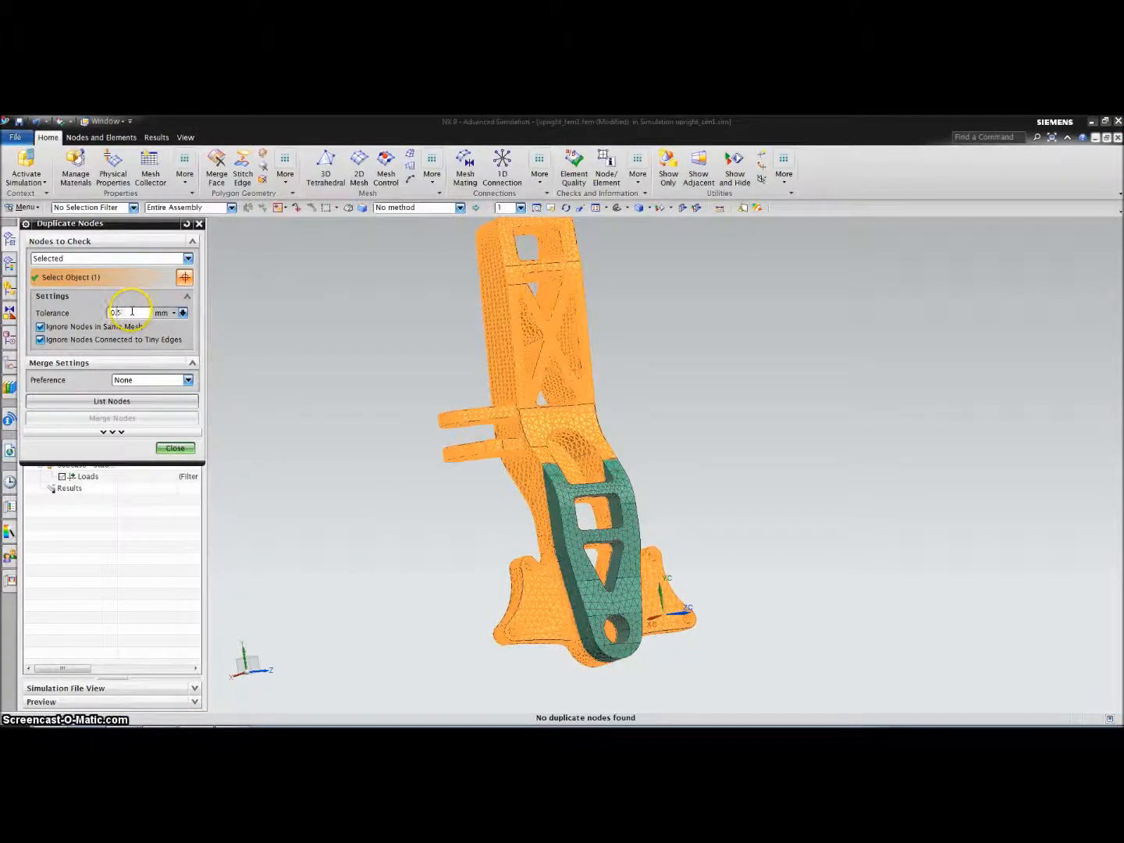
pyautogui.press('Return')
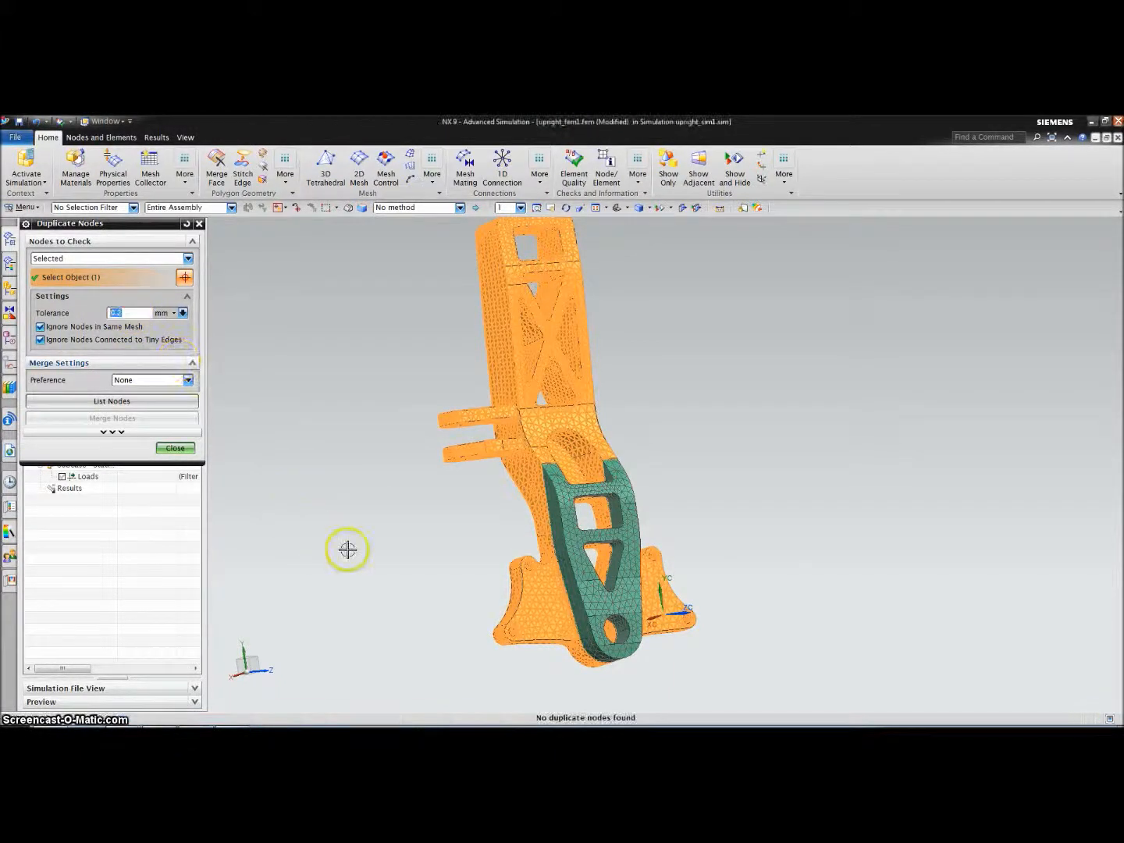
pyautogui.click(564, 549)
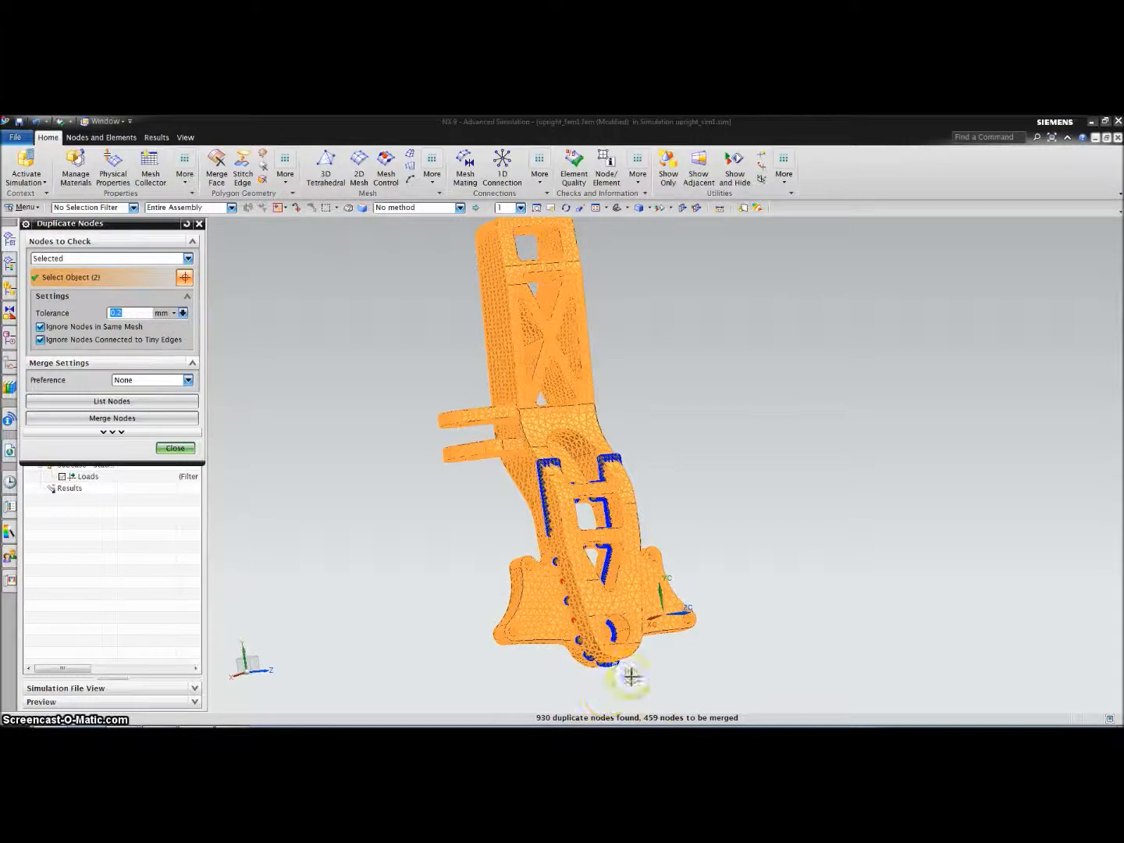
# Merge the 459 duplicate nodes and recheck quality: 0 failed, 2 warning elements
pyautogui.click(114, 420)
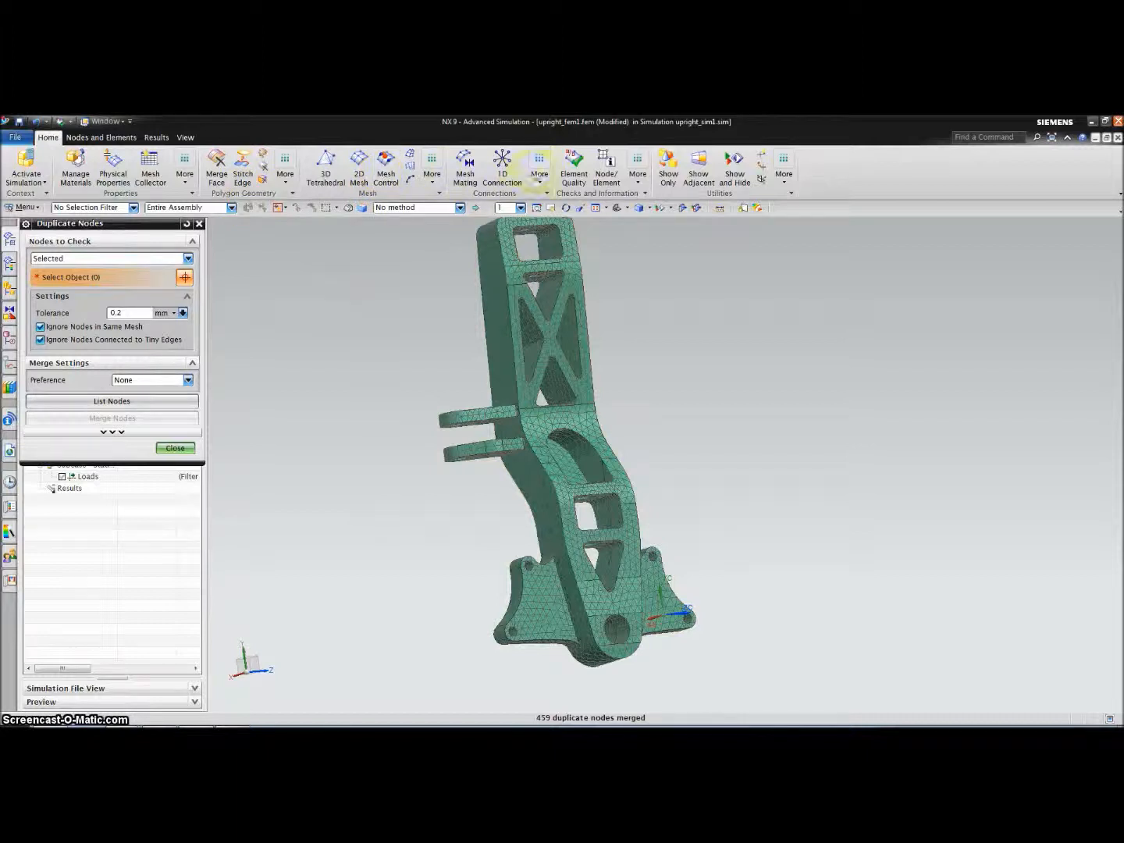
pyautogui.click(573, 170)
pyautogui.click(537, 441)
pyautogui.click(231, 387)
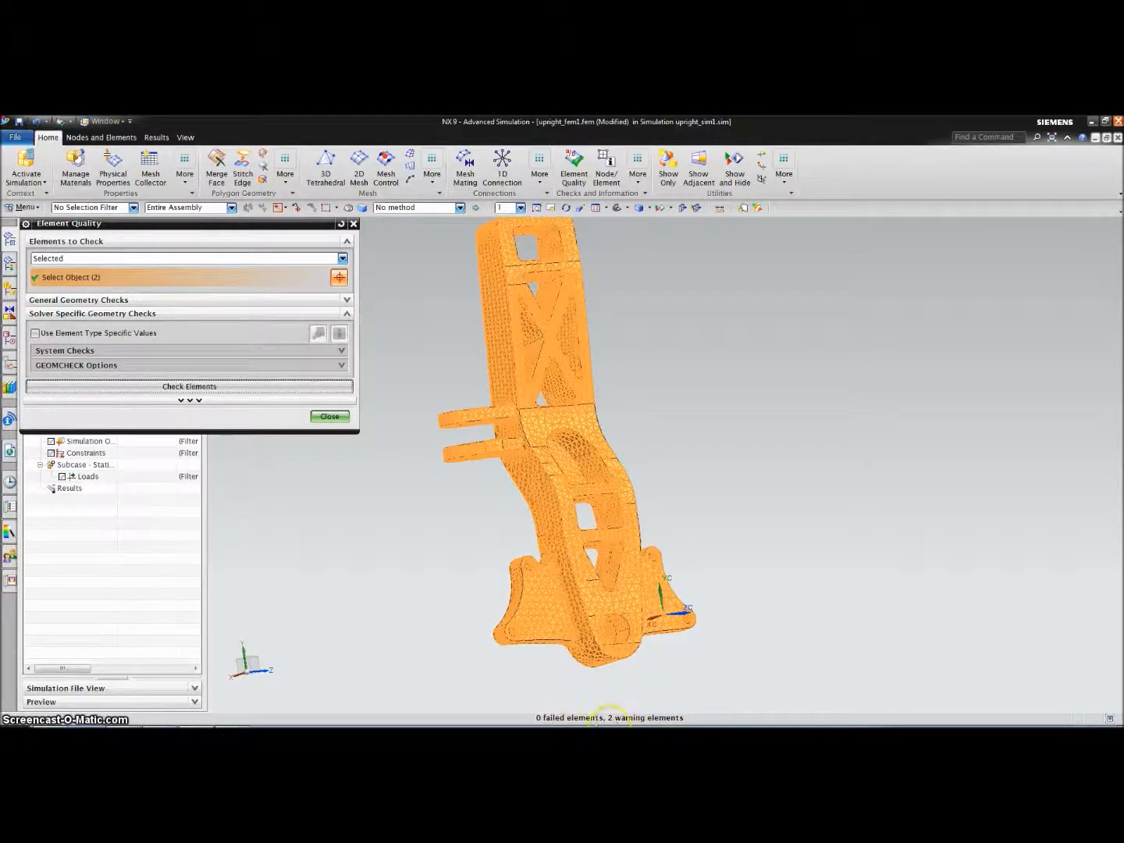
# Dismiss the element quality check (0 failed elements) and activate upright_sim1.sim
pyautogui.click(334, 417)
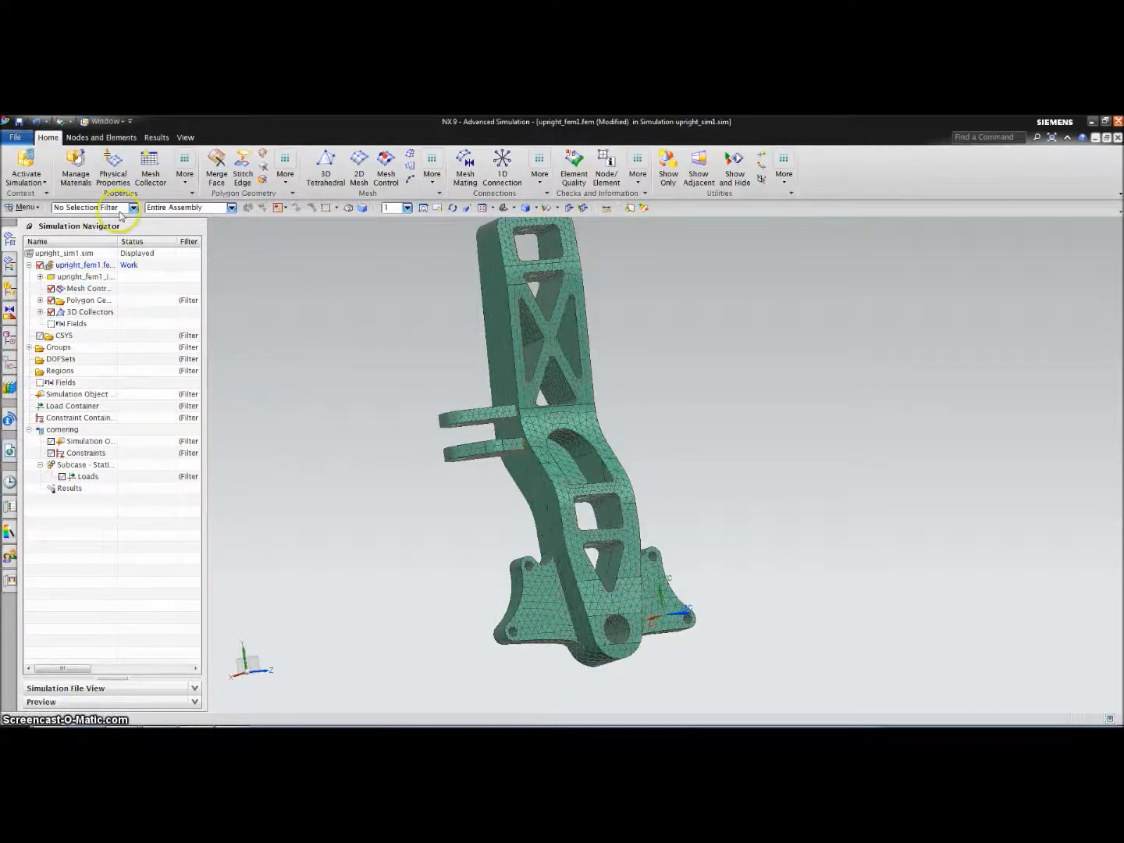
pyautogui.click(26, 159)
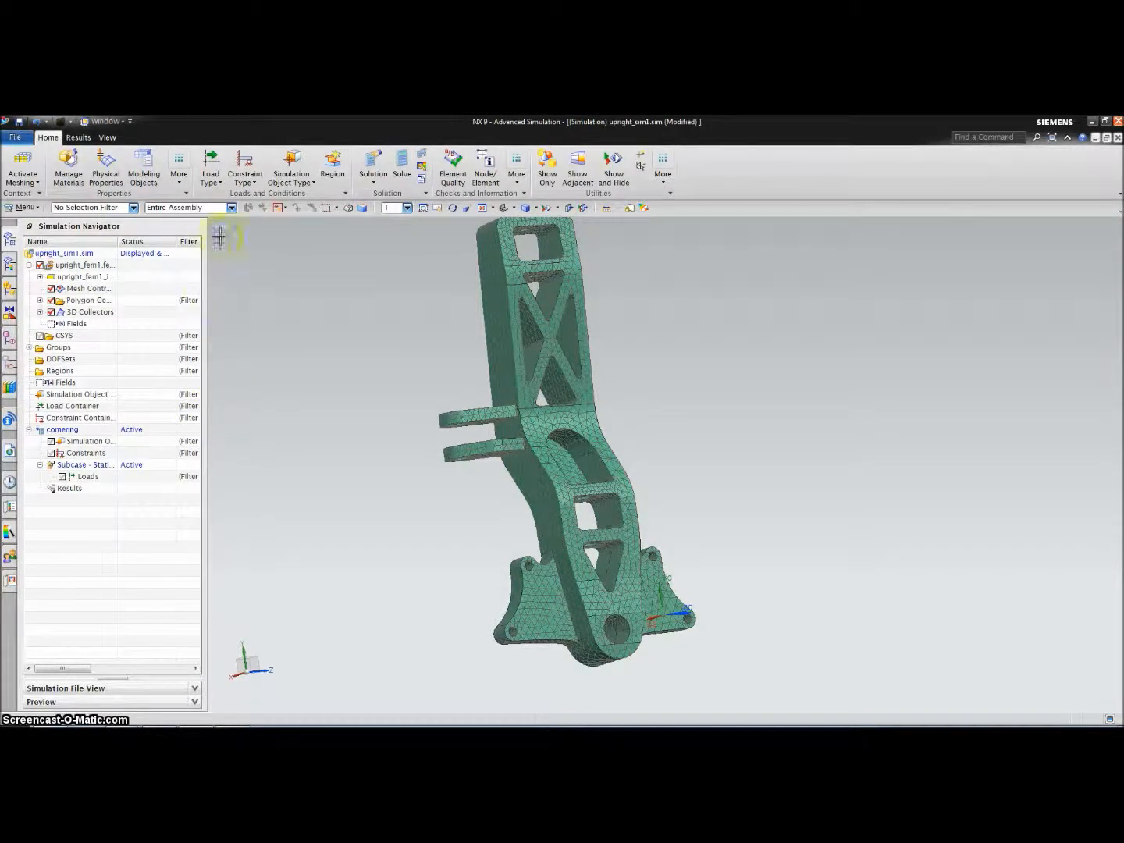
# Start a pinned constraint and select the two top hole faces of the upright
pyautogui.click(251, 176)
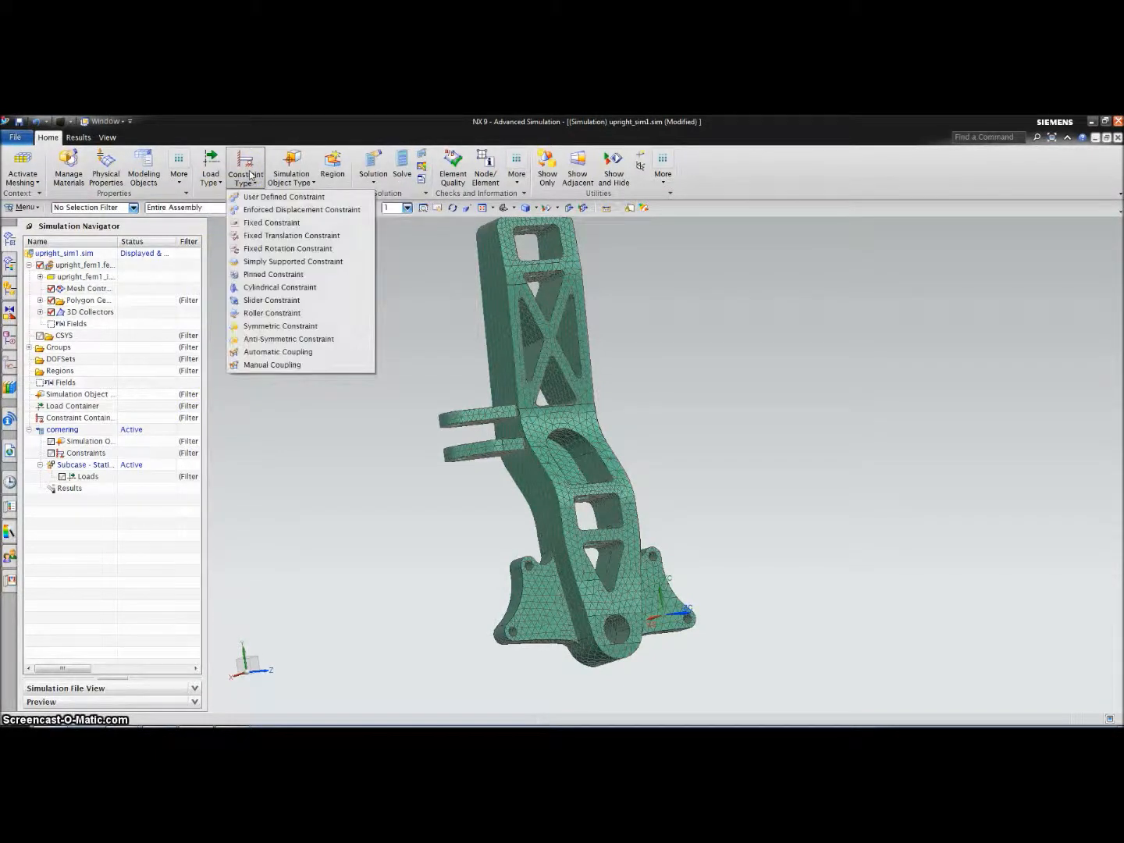
pyautogui.click(268, 274)
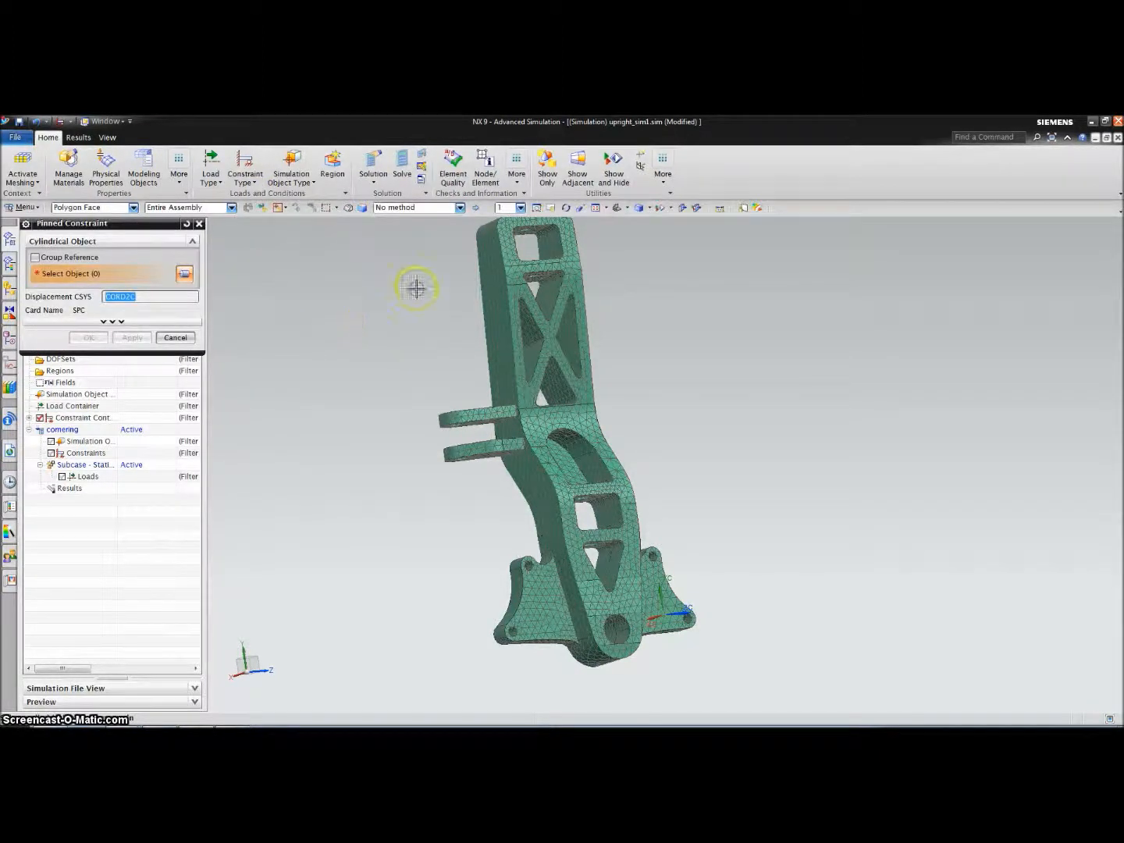
pyautogui.scroll(-1, 415, 288)
pyautogui.scroll(5, 506, 253)
pyautogui.scroll(-4, 508, 245)
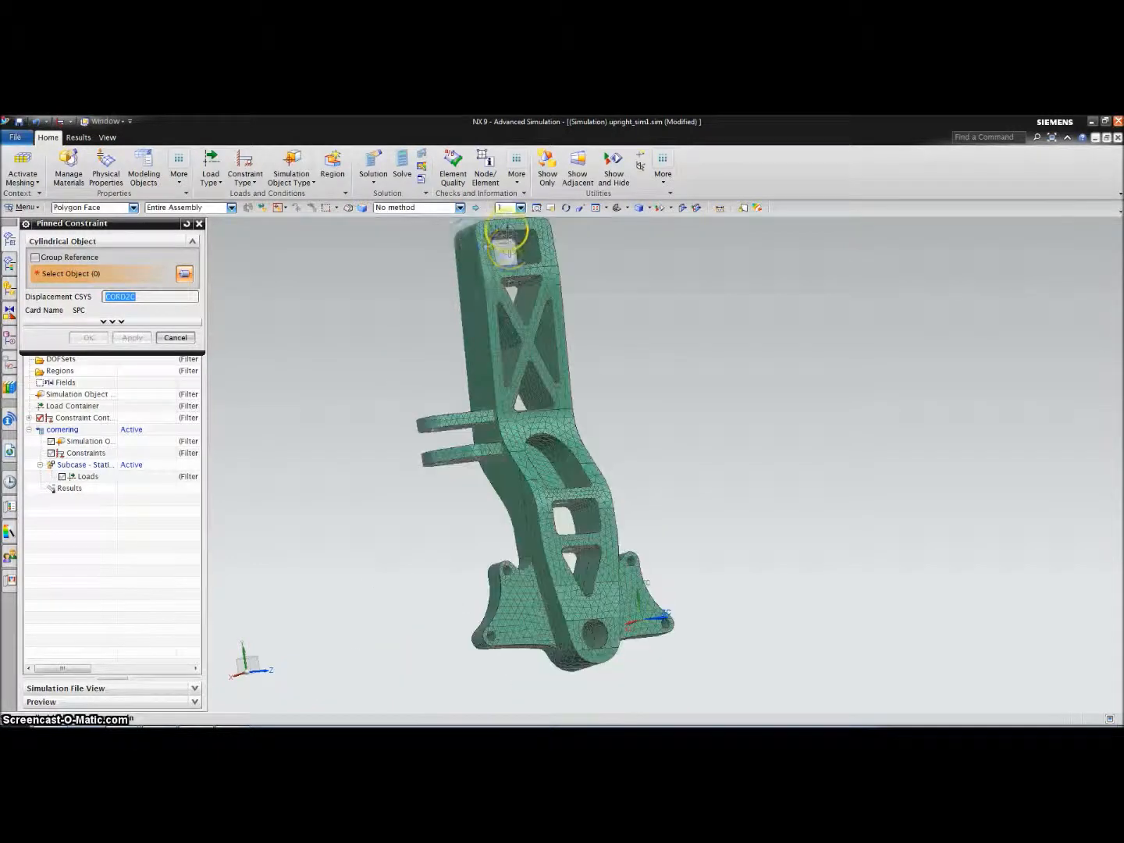
pyautogui.scroll(5, 507, 232)
pyautogui.click(497, 261)
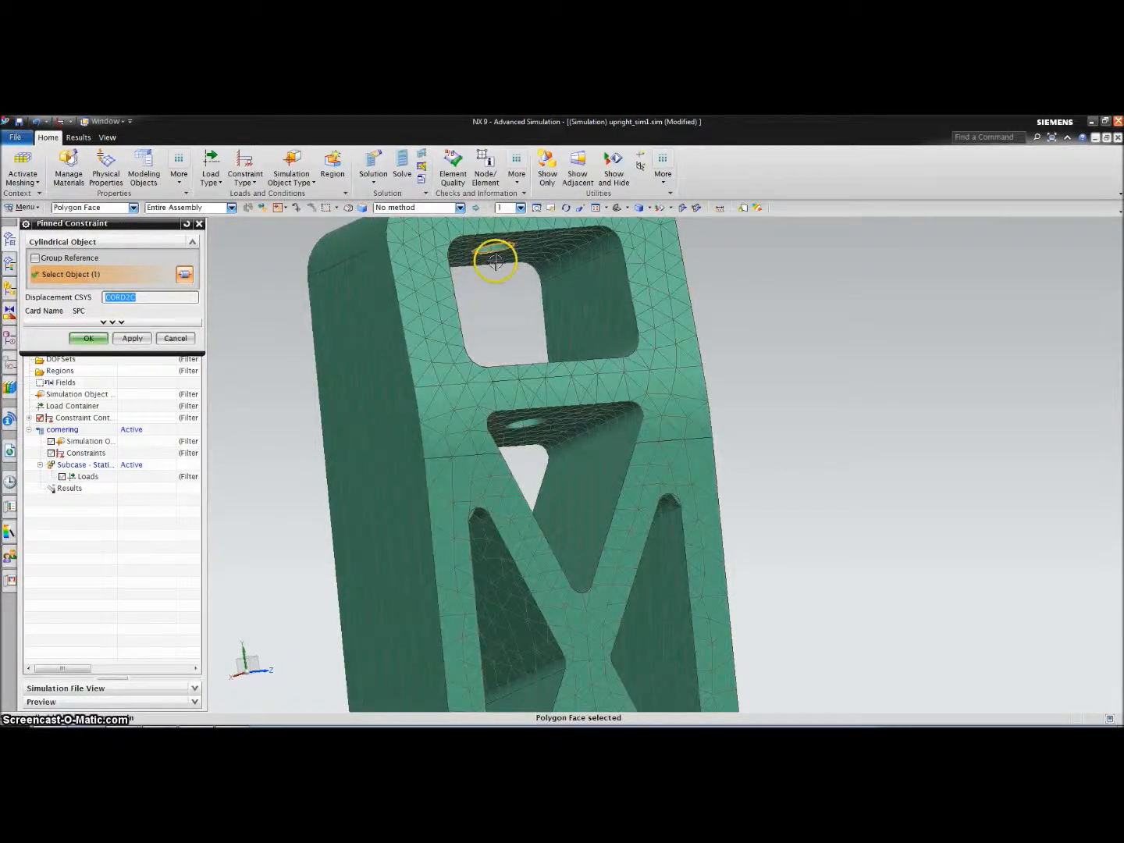
pyautogui.click(523, 422)
# Add the middle hole faces and the lug hole face, then apply the pinned constraint
pyautogui.scroll(-5, 527, 437)
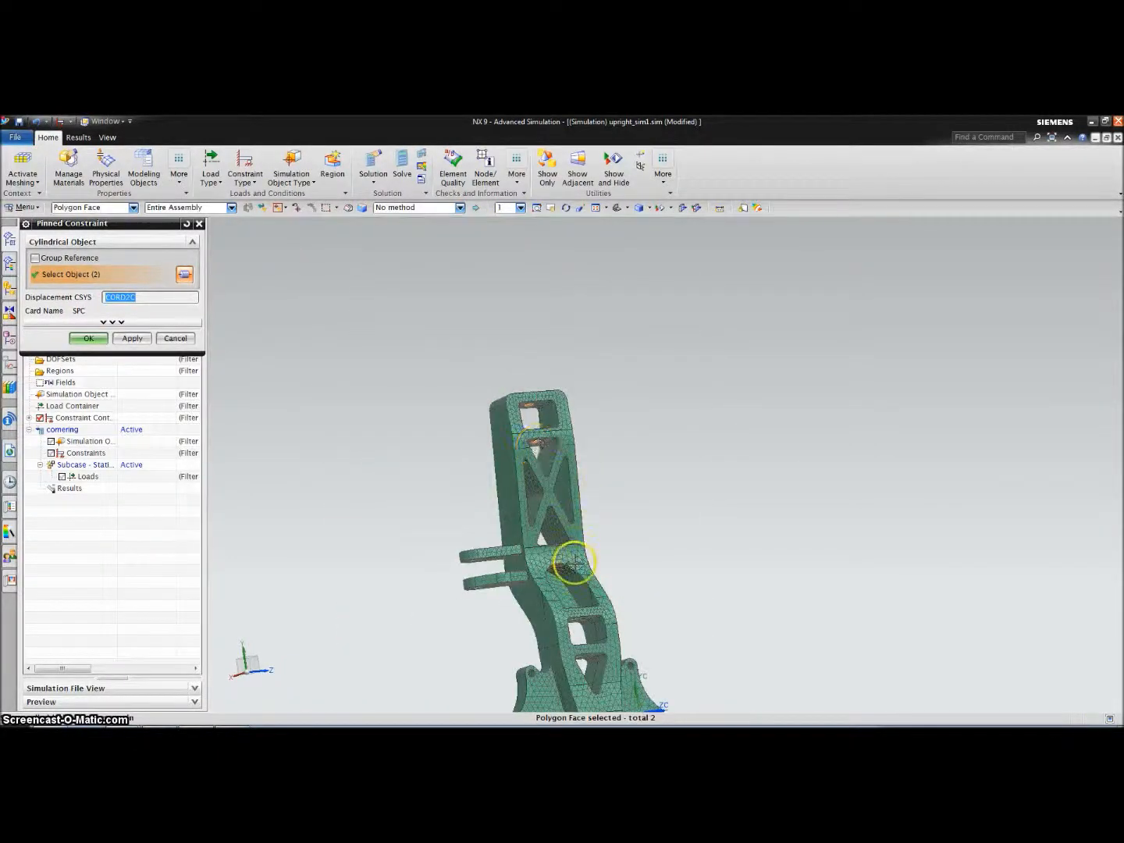
pyautogui.moveTo(572, 617); pyautogui.dragTo(573, 640, button='middle')
pyautogui.scroll(5, 578, 640)
pyautogui.scroll(3, 578, 640)
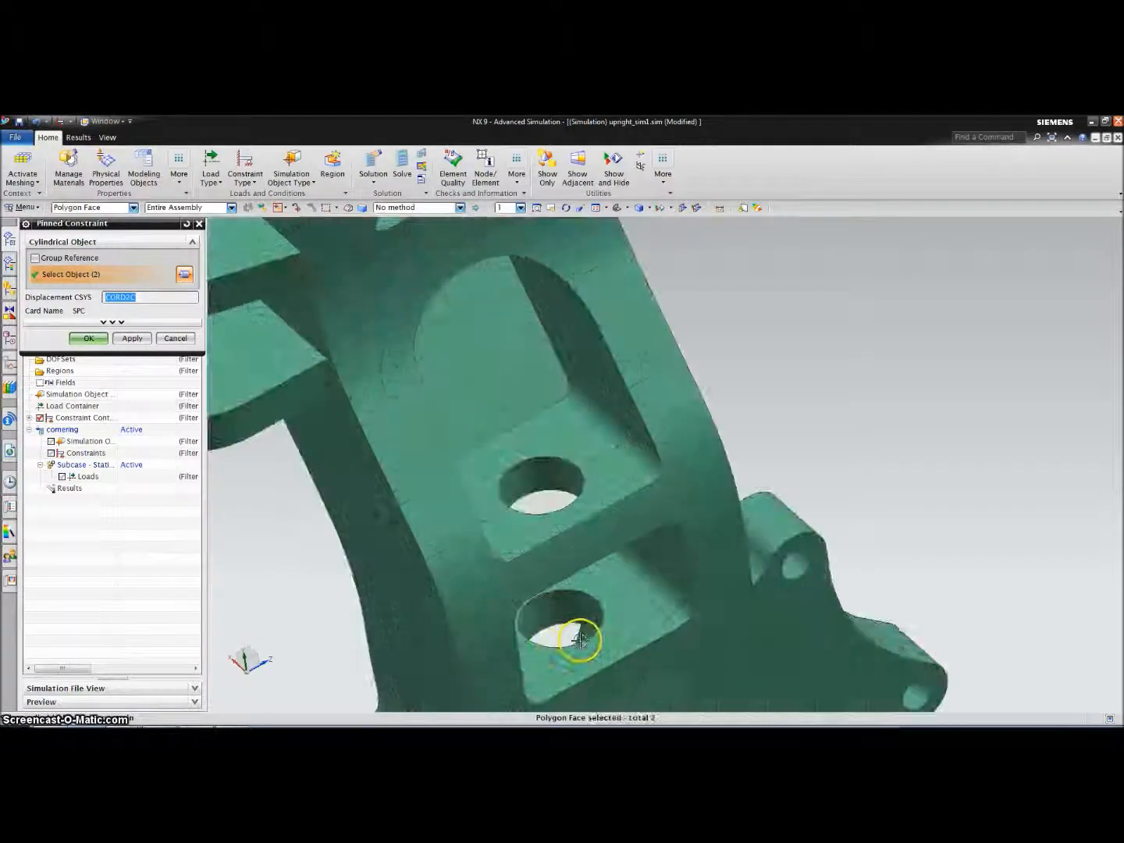
pyautogui.click(583, 630)
pyautogui.click(568, 607)
pyautogui.click(554, 478)
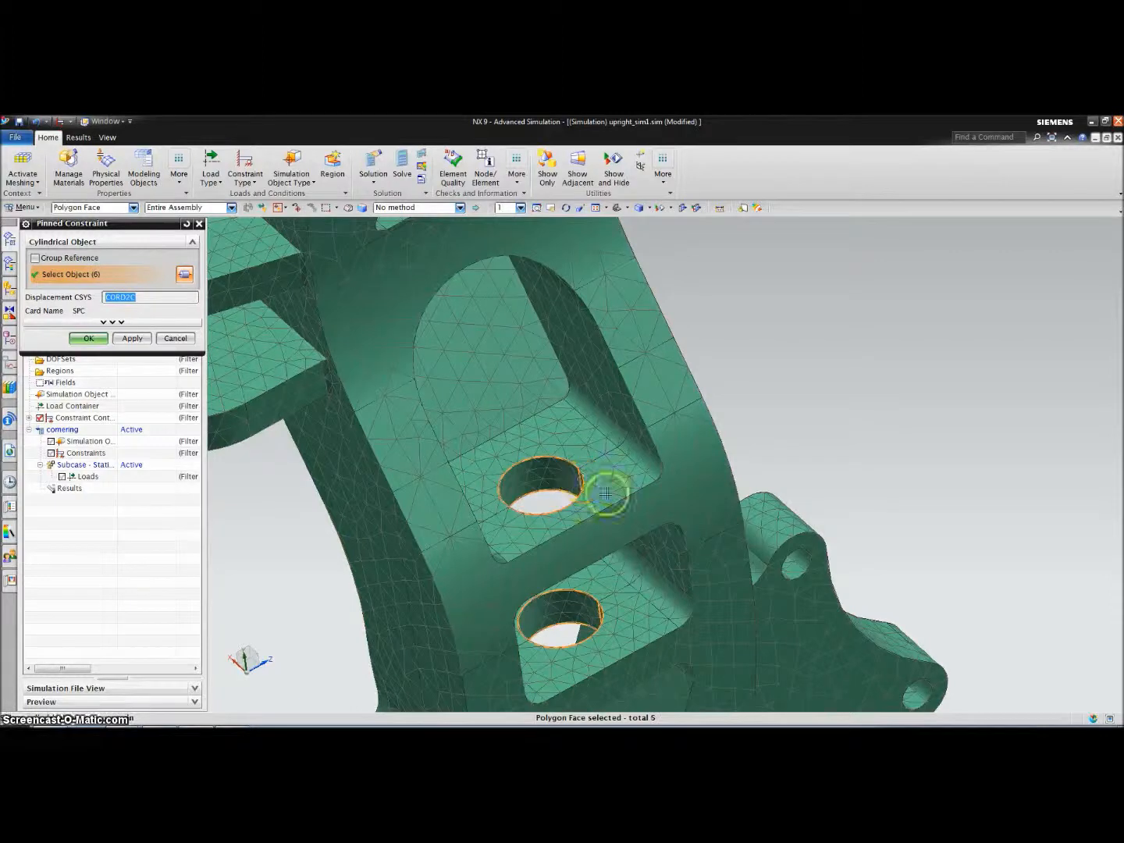
pyautogui.scroll(-8, 775, 415)
pyautogui.scroll(1, 779, 343)
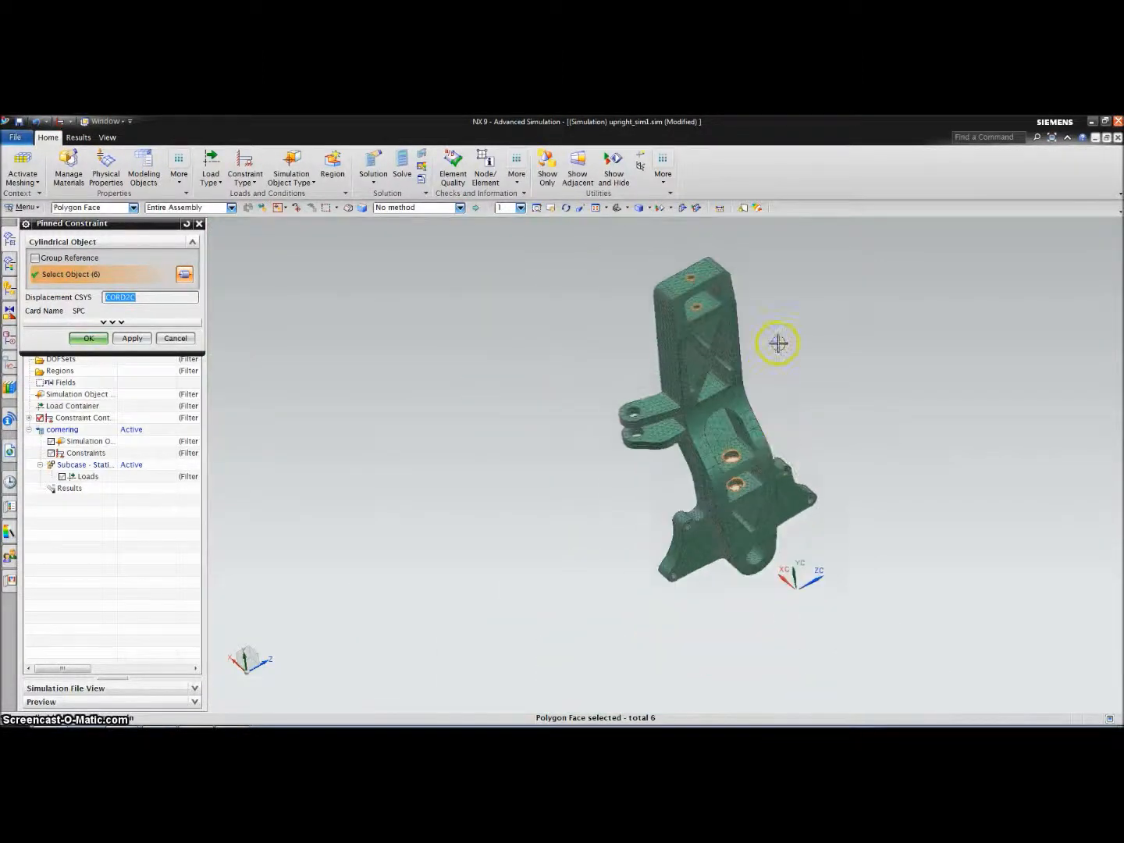
pyautogui.scroll(1, 761, 342)
pyautogui.click(591, 433)
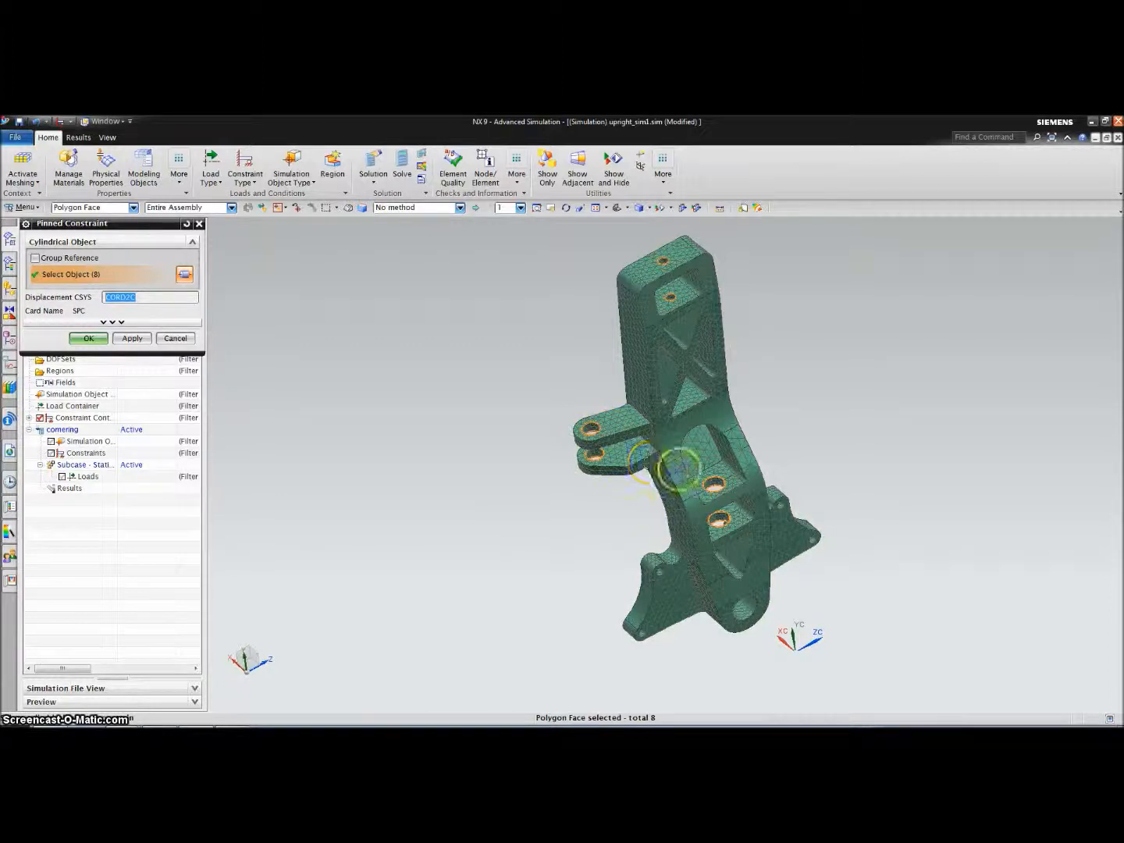
pyautogui.scroll(2, 803, 492)
pyautogui.scroll(-2, 765, 491)
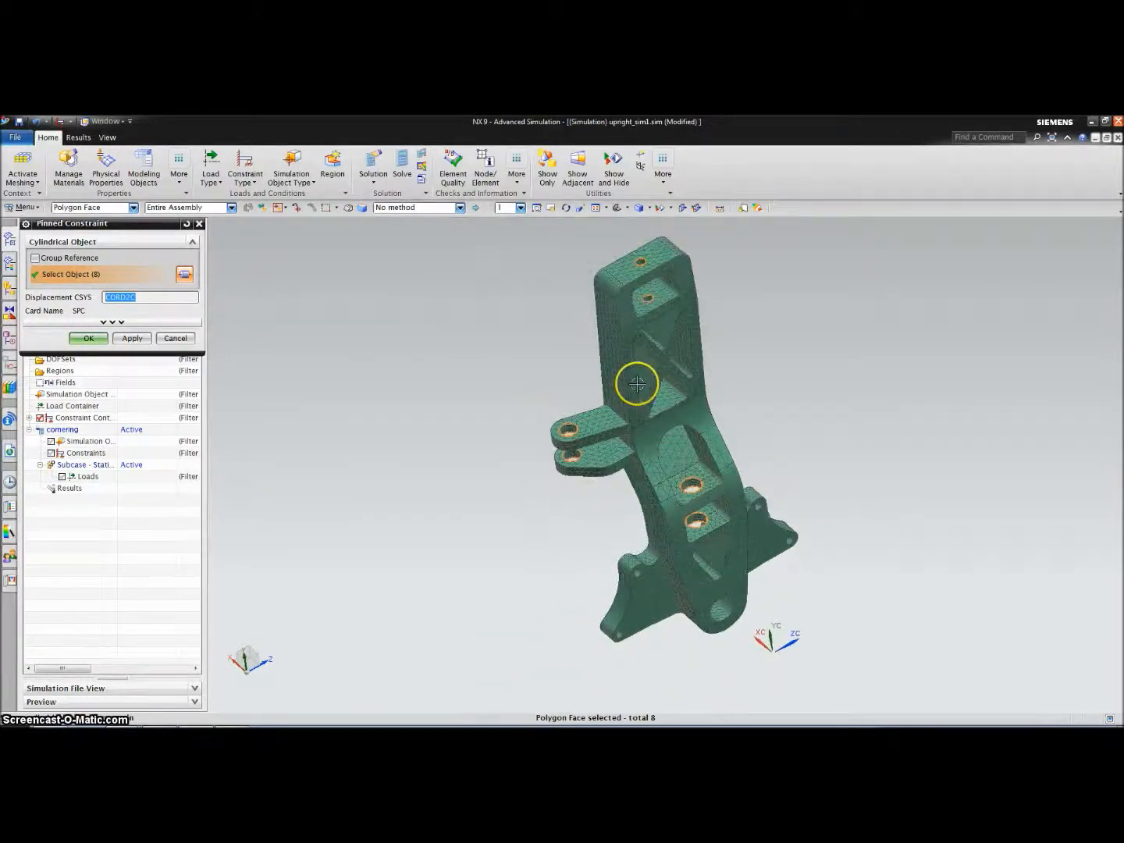
pyautogui.click(87, 338)
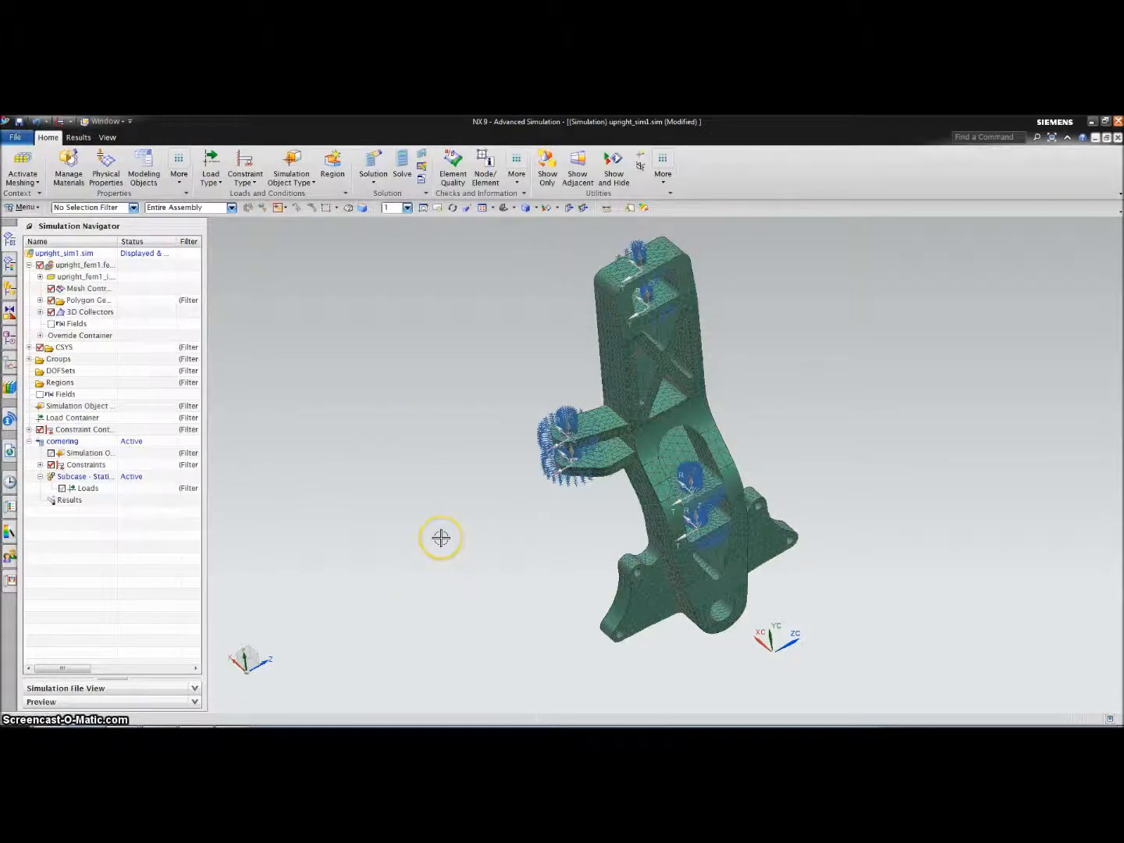
pyautogui.click(213, 183)
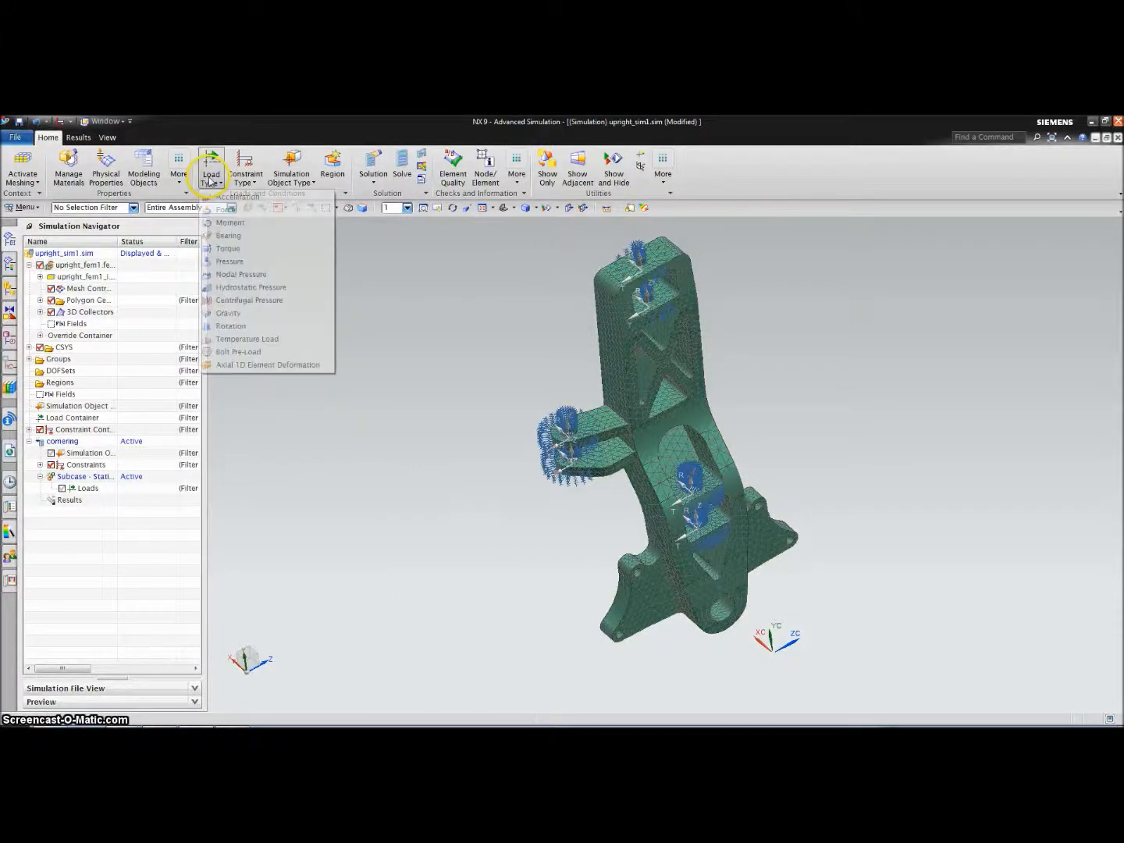
# Start a force load on the two faces of the bottom bore
pyautogui.click(216, 210)
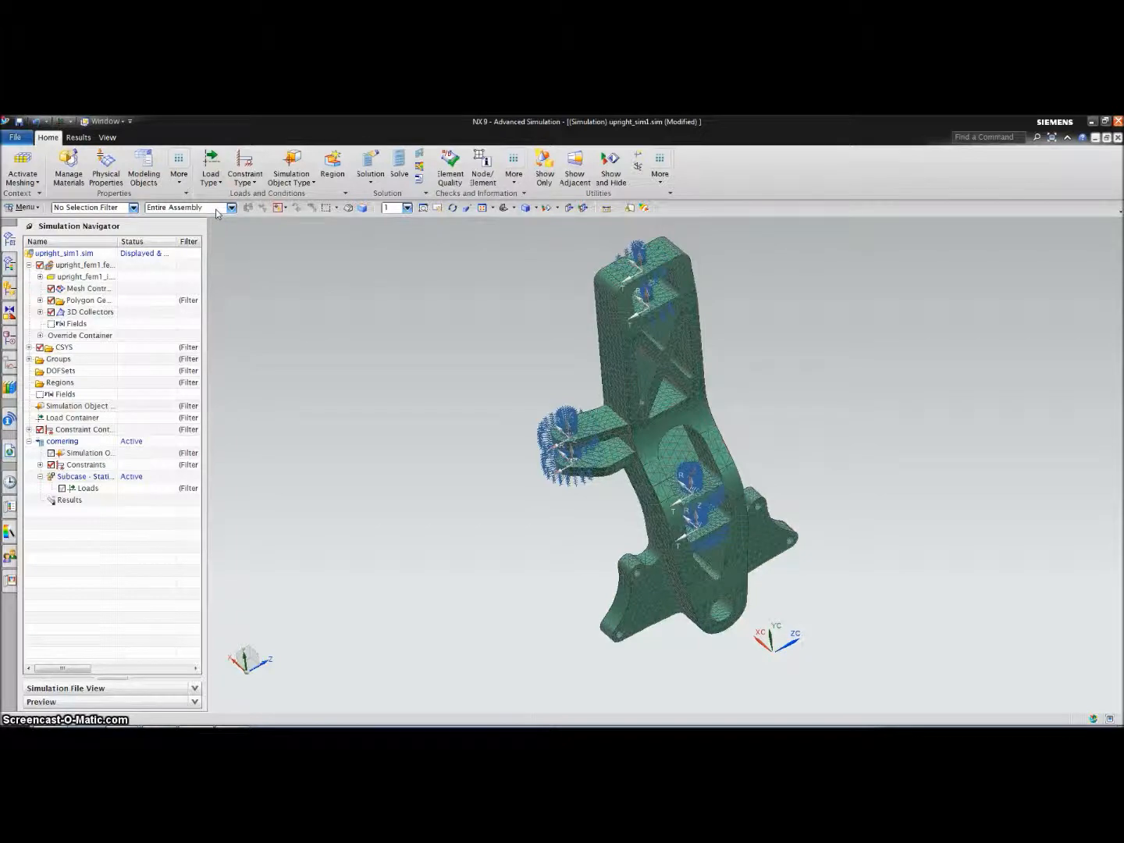
pyautogui.scroll(-3, 482, 582)
pyautogui.scroll(5, 542, 576)
pyautogui.scroll(3, 542, 575)
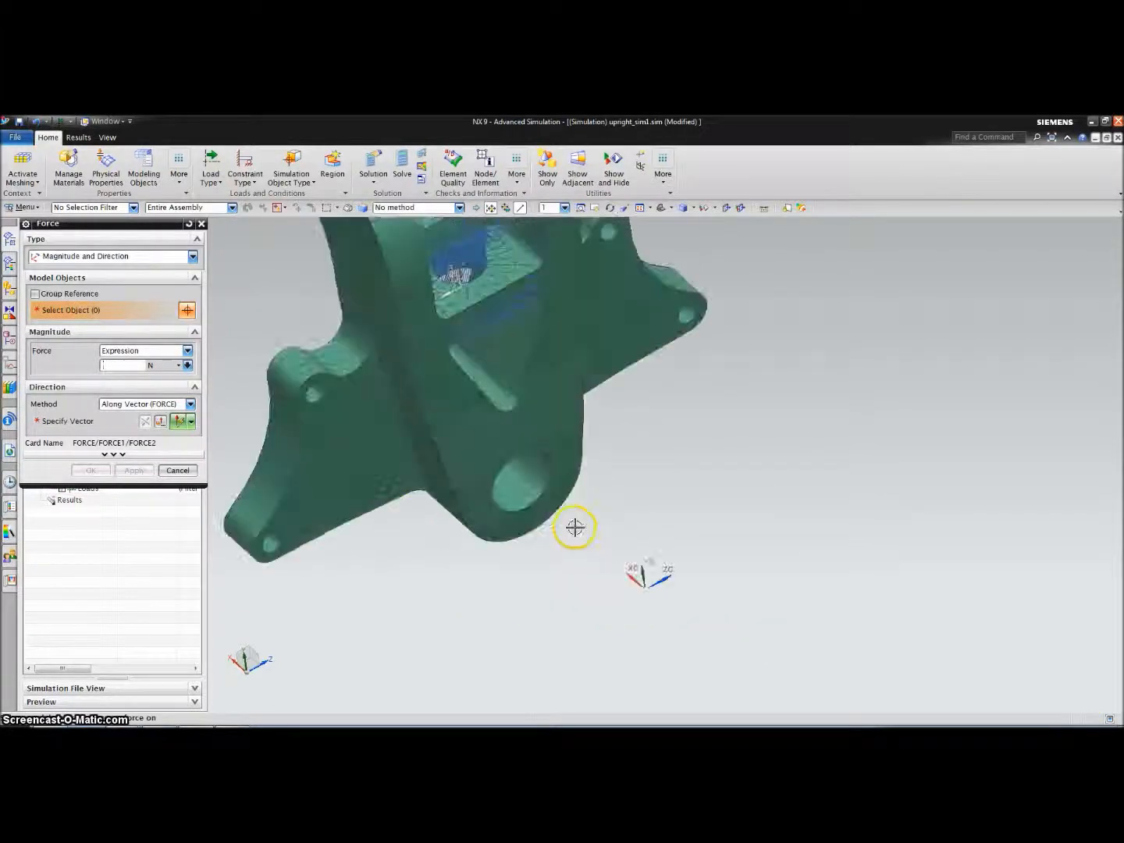
pyautogui.click(524, 482)
pyautogui.scroll(2, 585, 476)
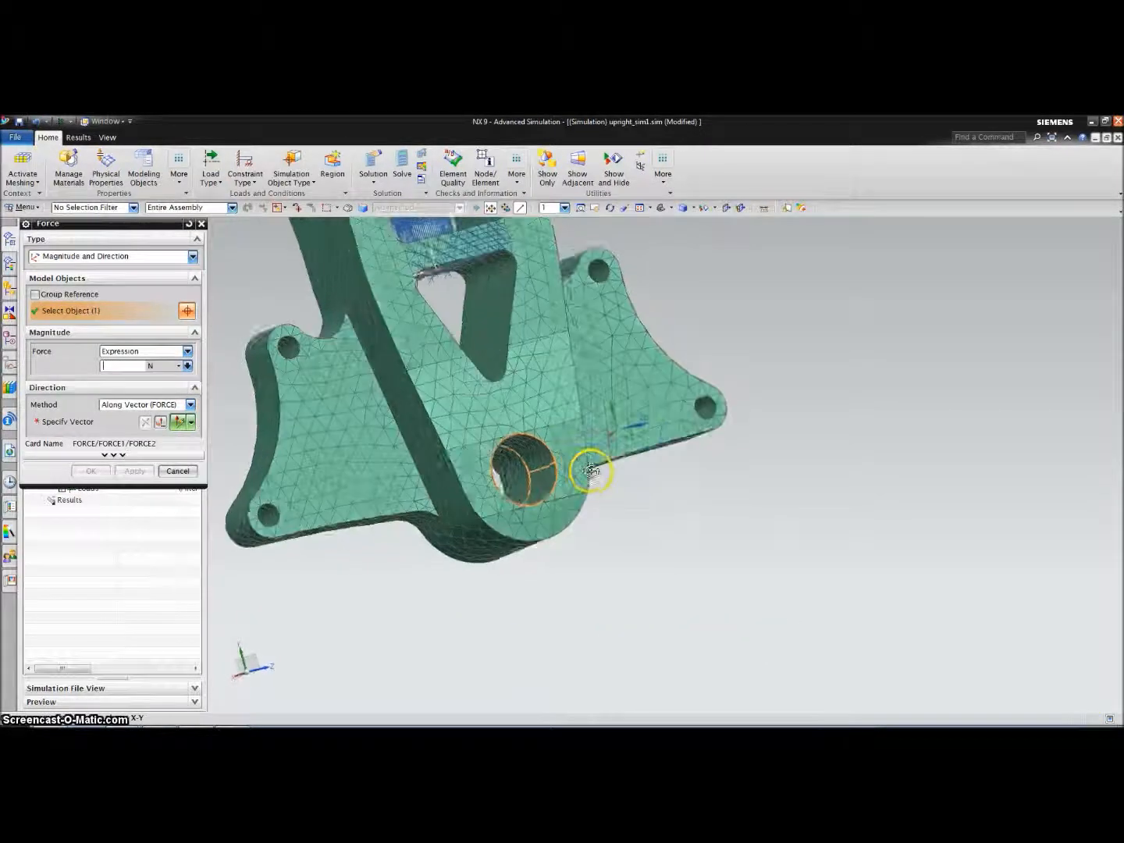
pyautogui.click(527, 472)
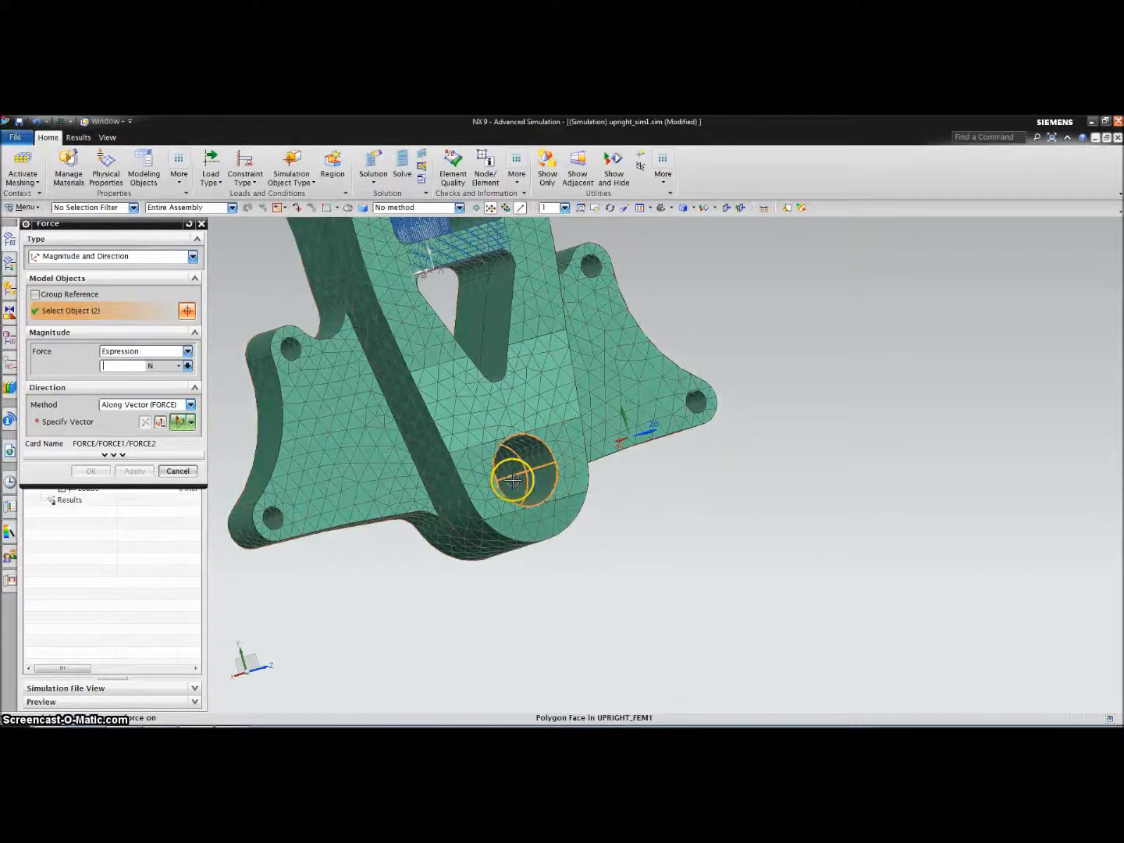
# Set the force magnitude to 1000 N along the X-axis and apply it
pyautogui.click(162, 365)
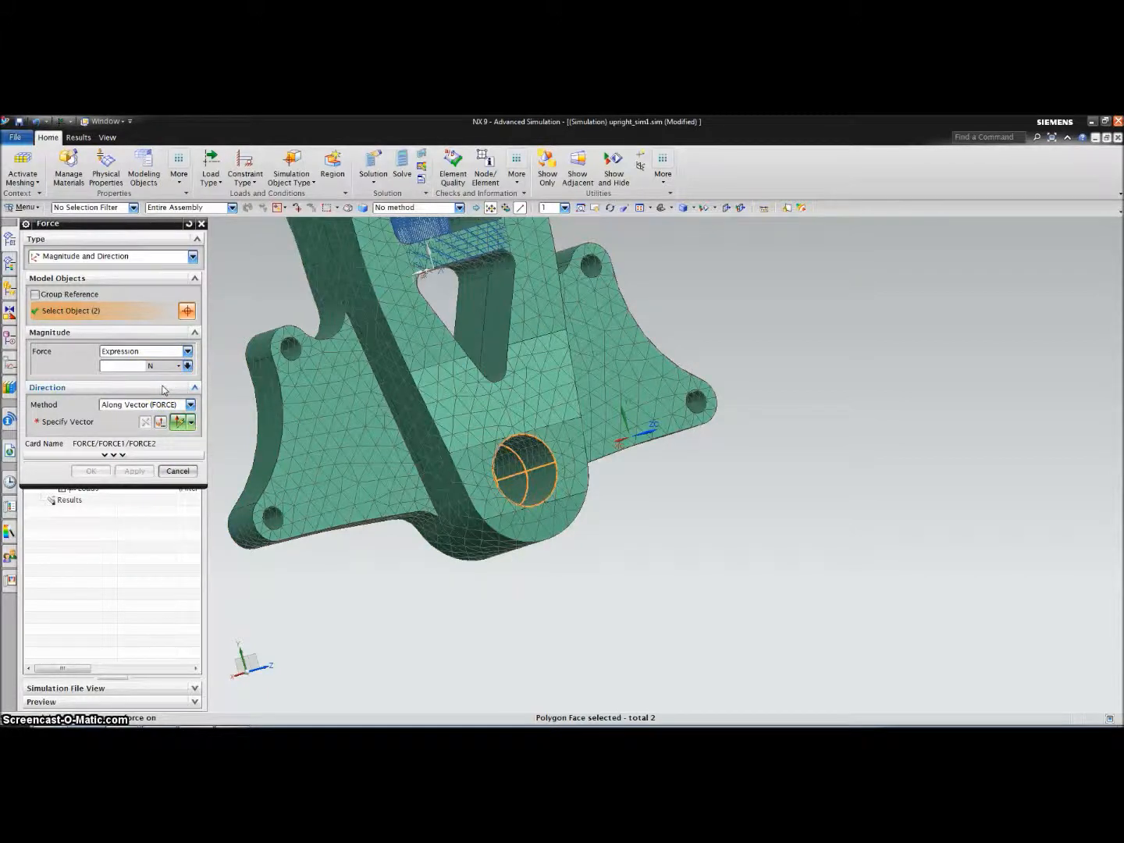
pyautogui.write('1000')
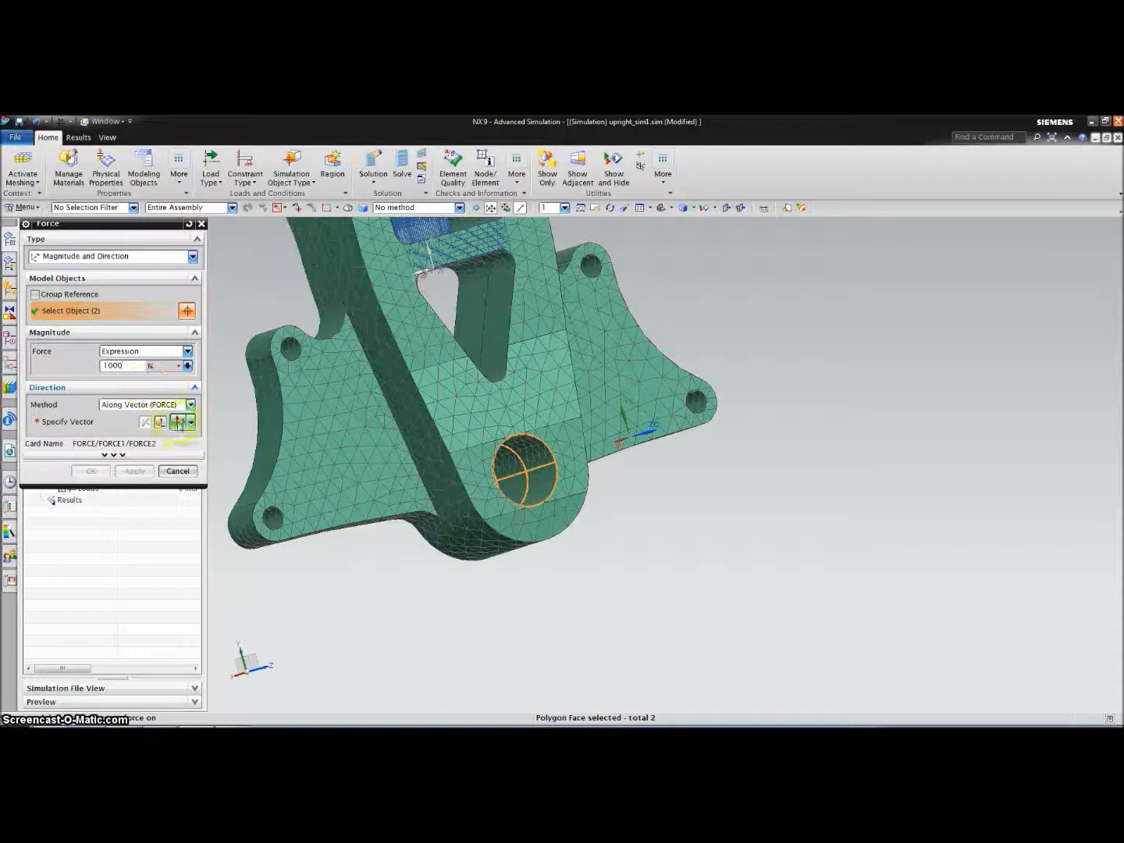
pyautogui.click(179, 426)
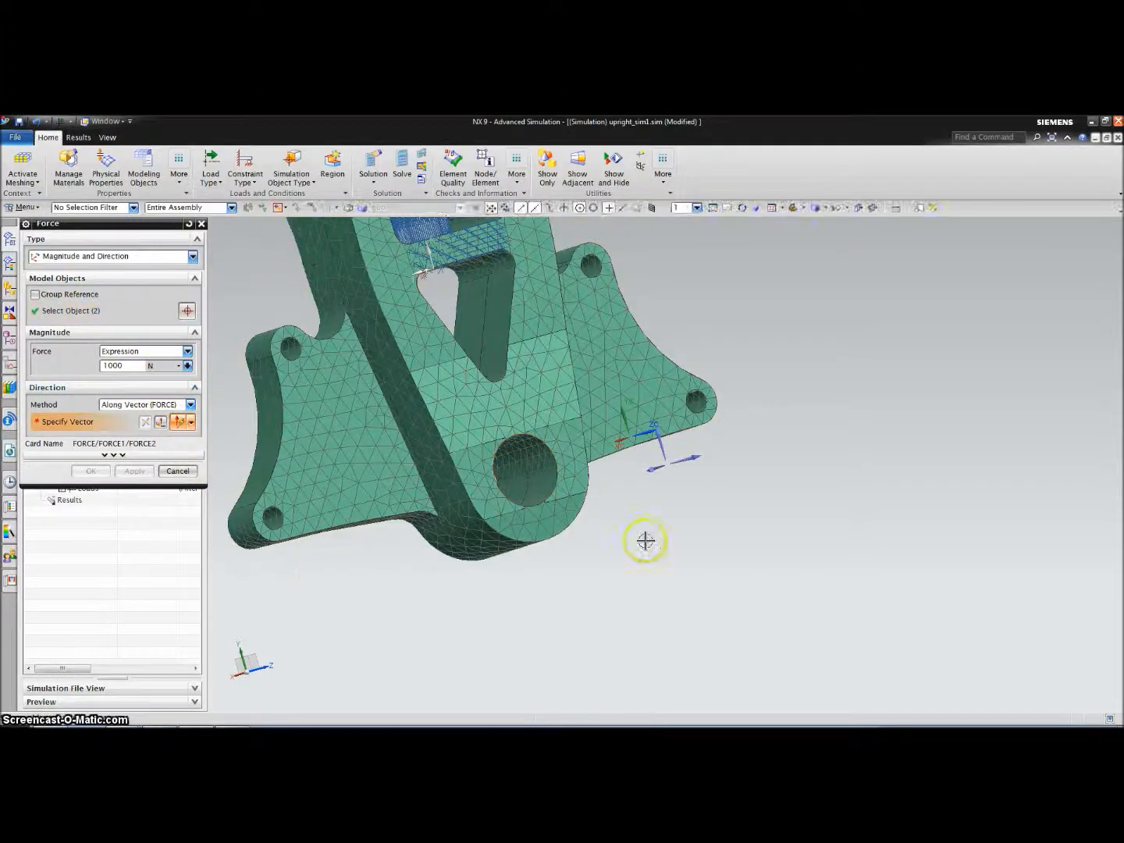
pyautogui.moveTo(702, 522); pyautogui.dragTo(751, 533, button='middle')
pyautogui.scroll(-5, 751, 532)
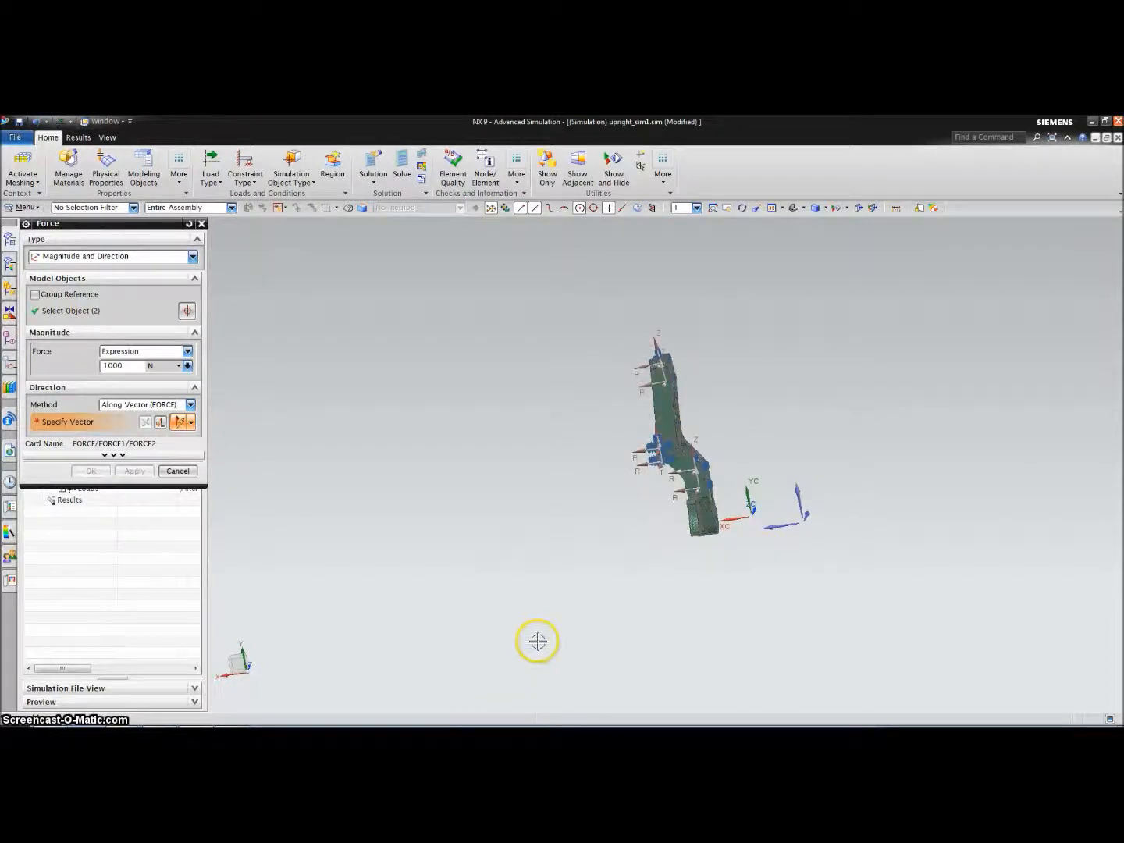
pyautogui.scroll(2, 855, 464)
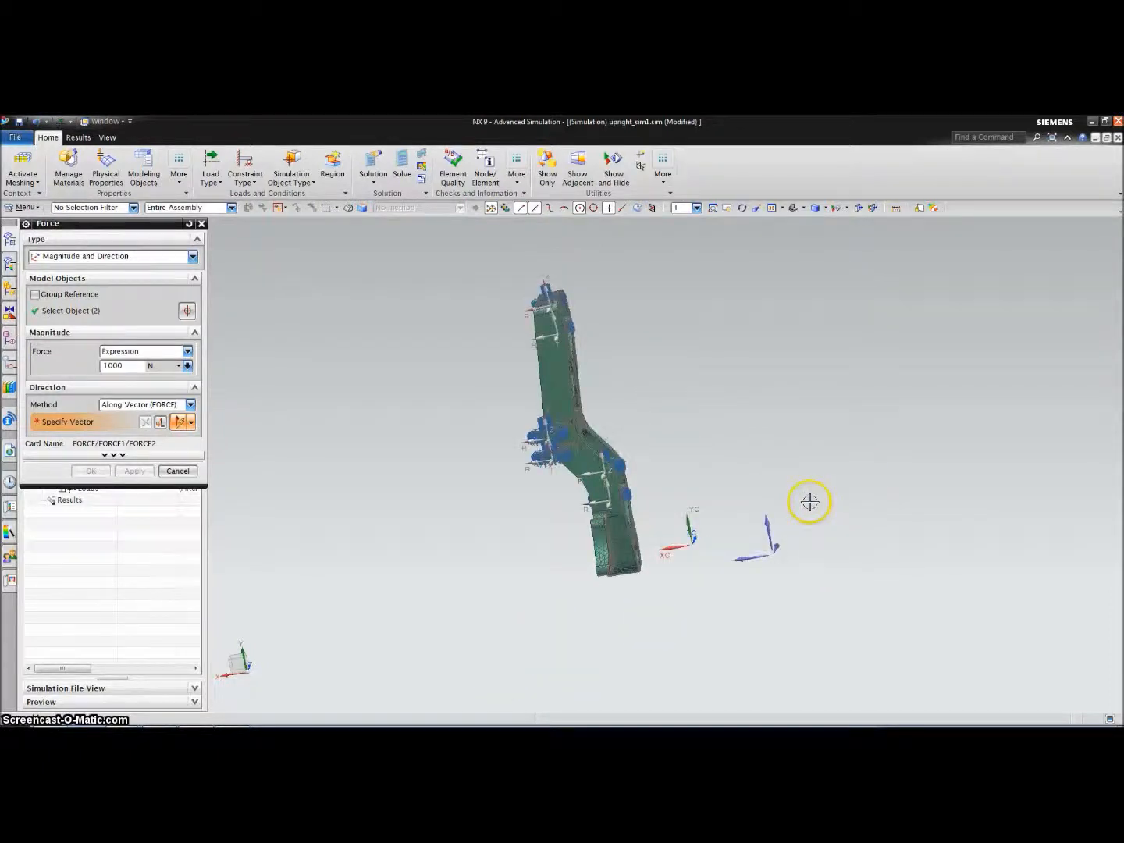
pyautogui.scroll(1, 707, 504)
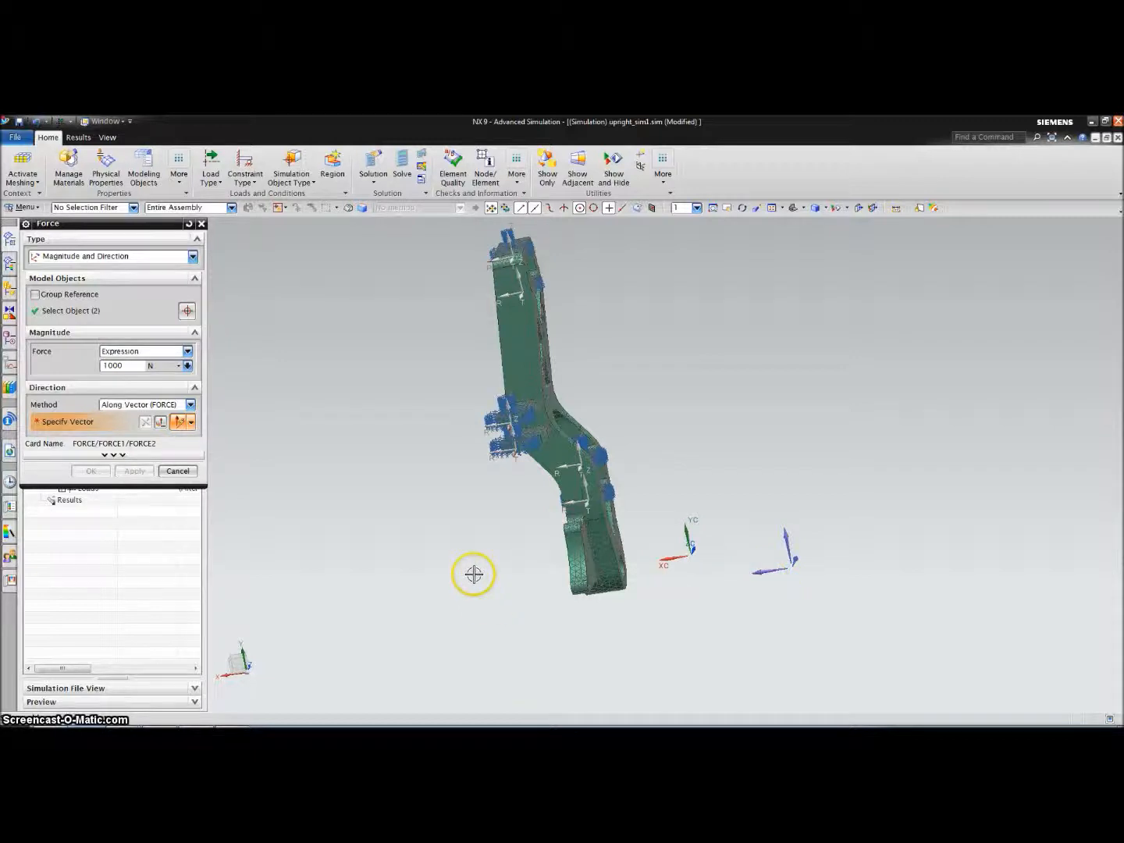
pyautogui.click(762, 572)
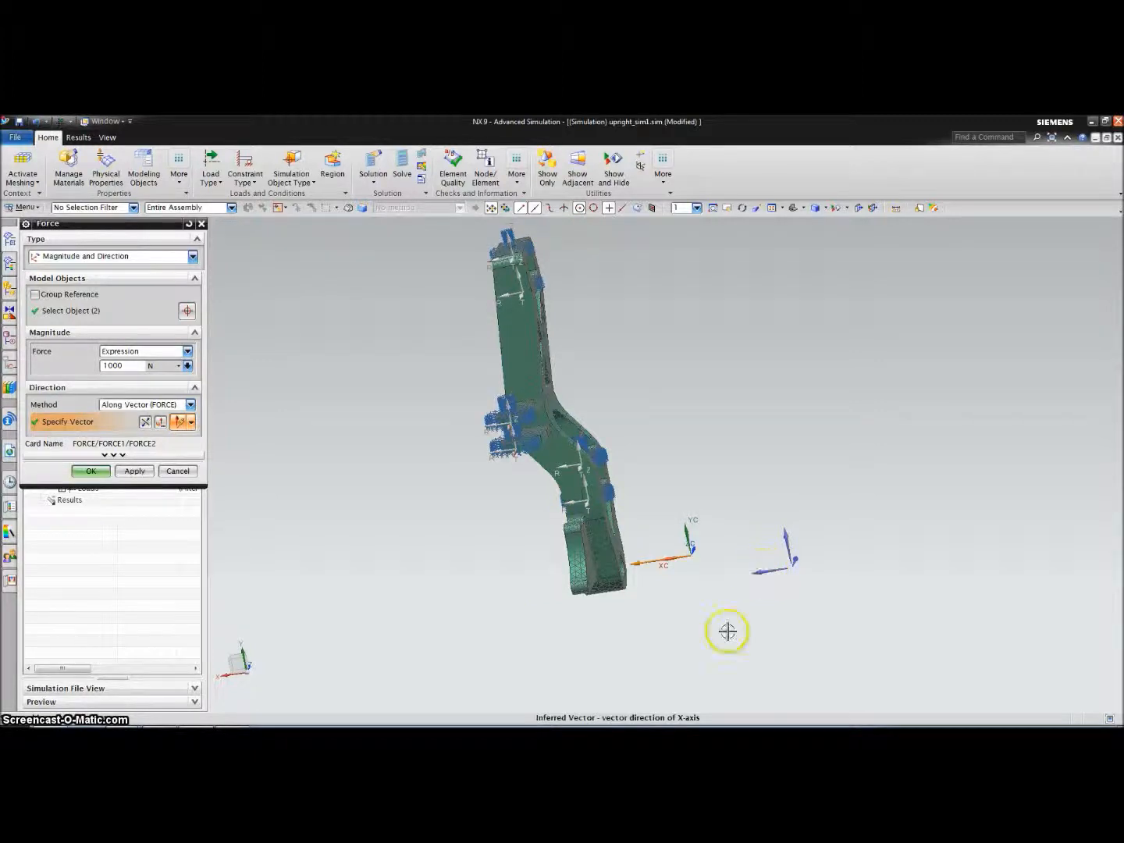
pyautogui.click(86, 471)
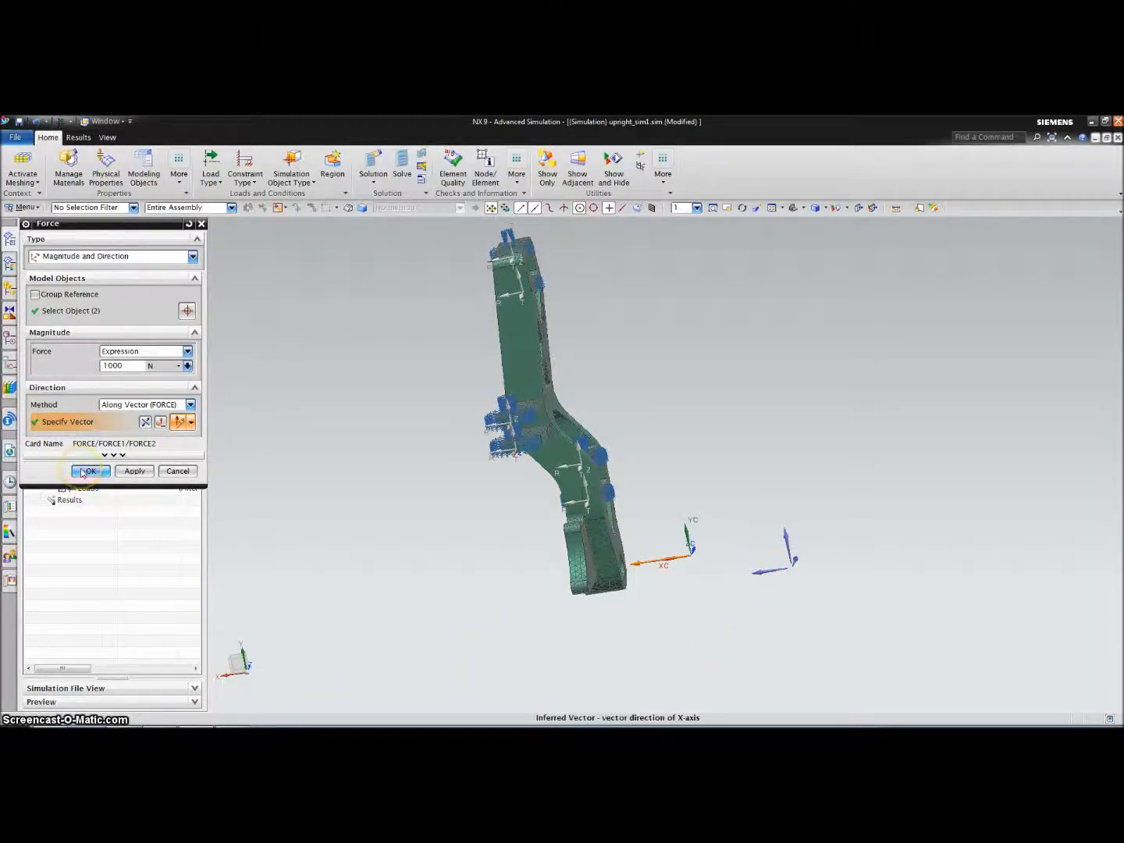
pyautogui.moveTo(472, 605)
pyautogui.mouseDown(button='middle')
pyautogui.moveTo(520, 622)
pyautogui.moveTo(457, 618)
pyautogui.mouseUp(button='middle')
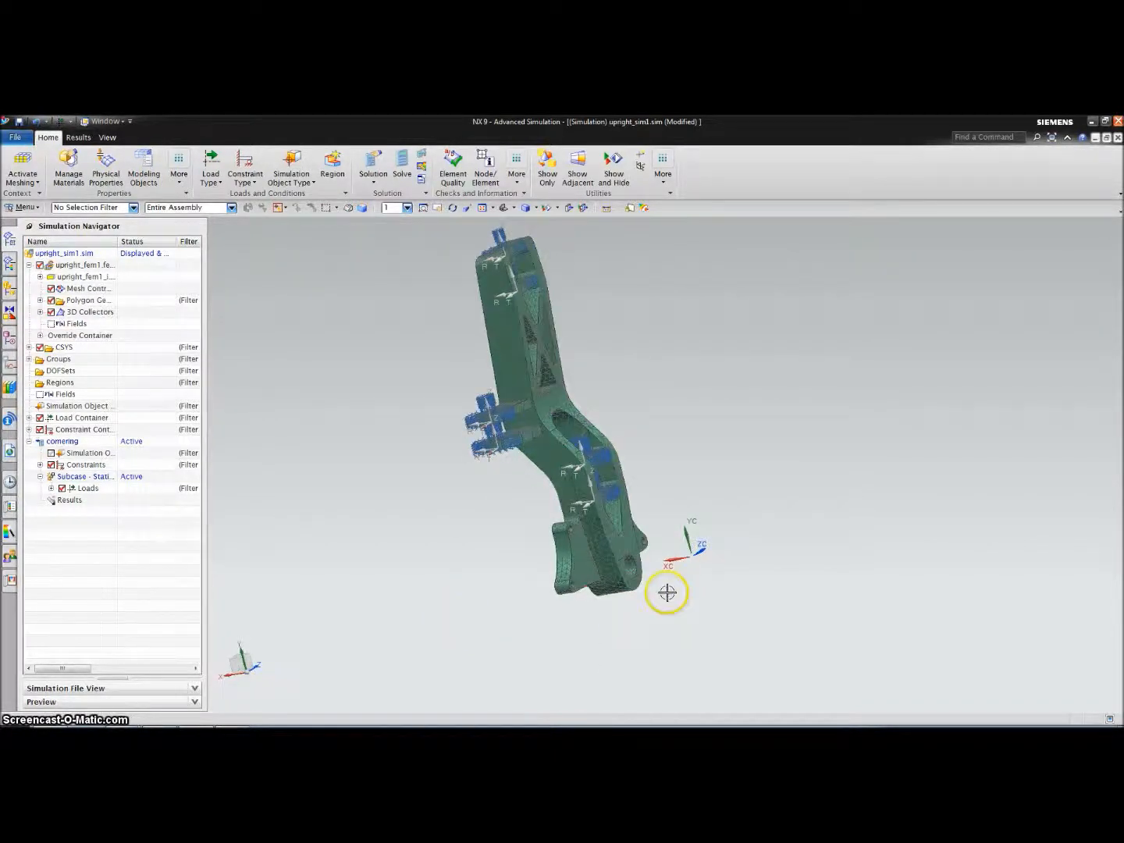
pyautogui.scroll(5, 668, 593)
# Apply a 2000 N bearing load along the Y-axis on the first lower round hole
pyautogui.moveTo(659, 592); pyautogui.dragTo(635, 618, button='middle')
pyautogui.click(211, 160)
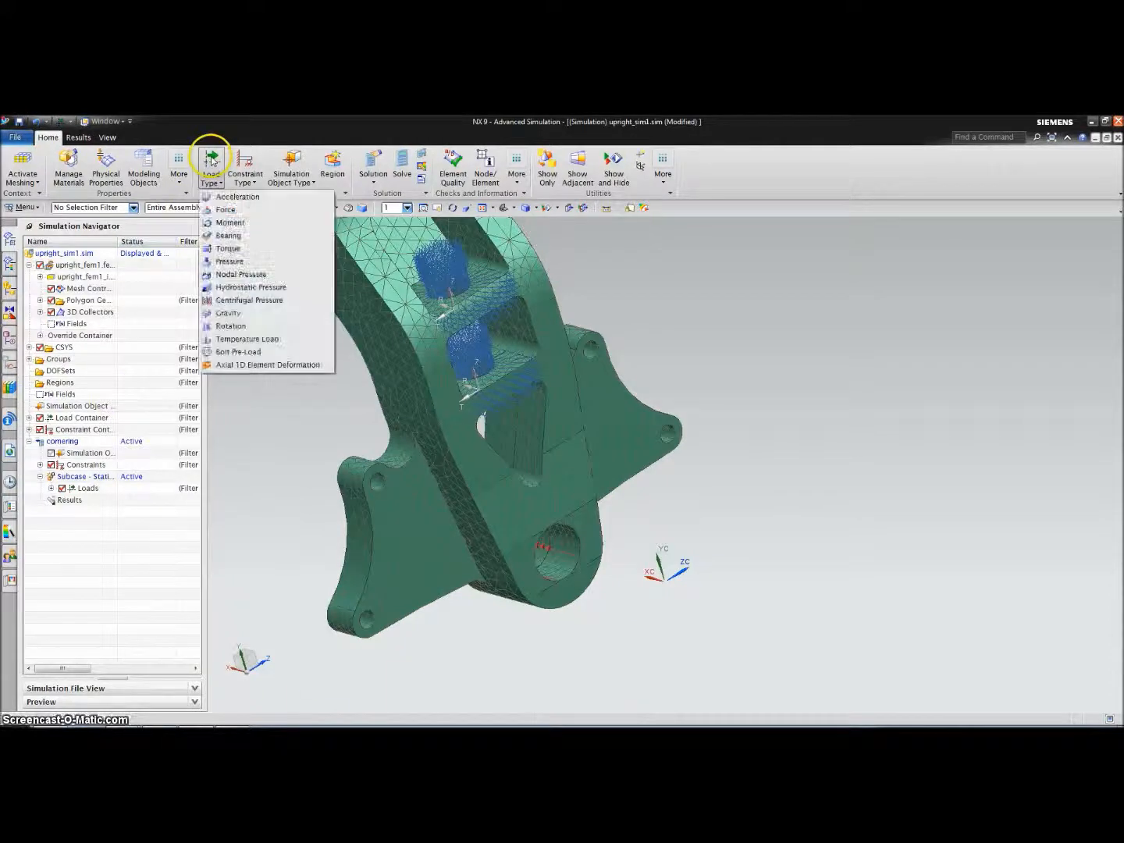
pyautogui.click(234, 237)
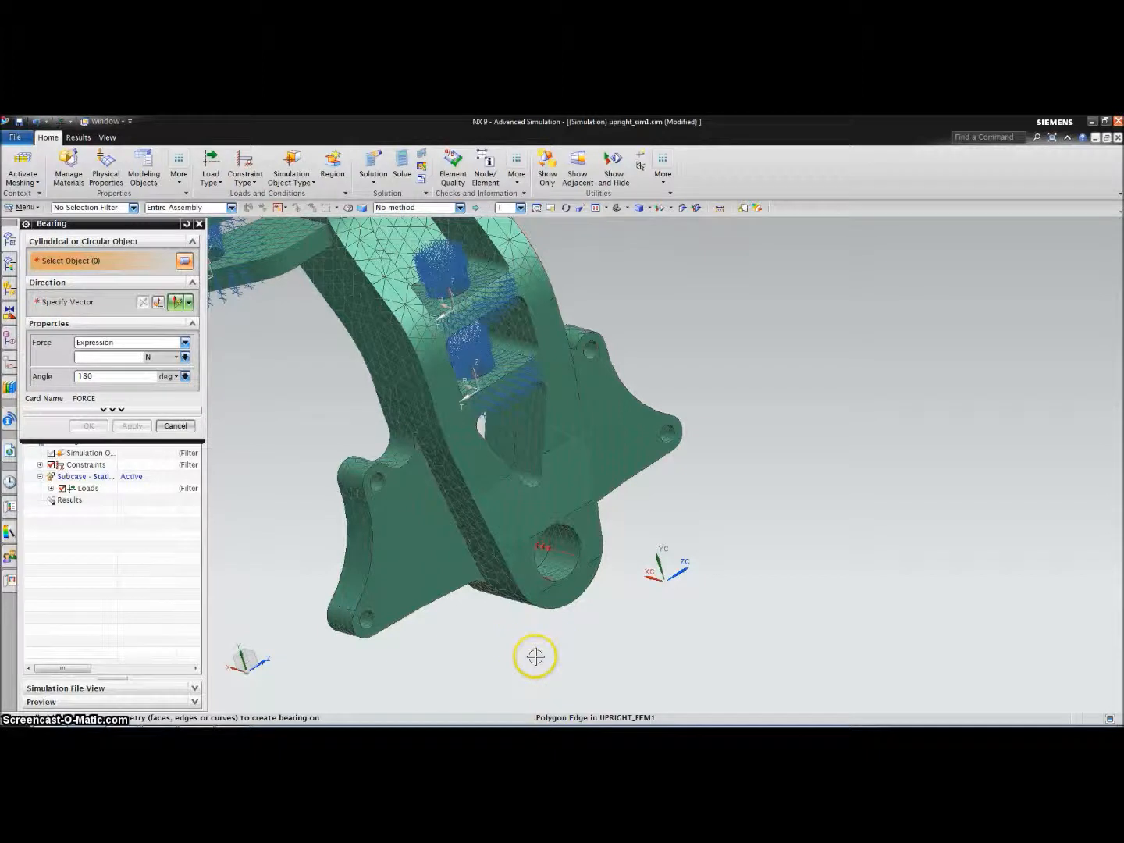
pyautogui.click(560, 562)
pyautogui.click(679, 587)
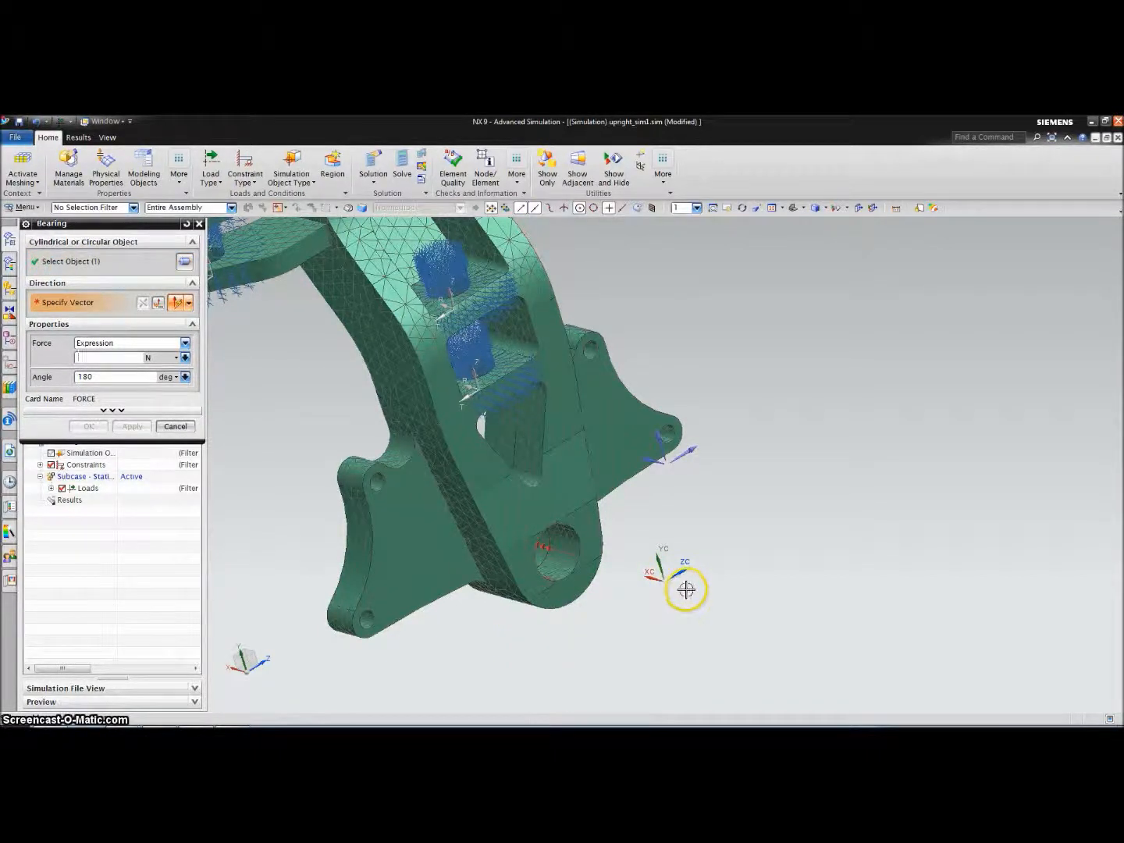
pyautogui.moveTo(698, 544); pyautogui.dragTo(731, 539, button='middle')
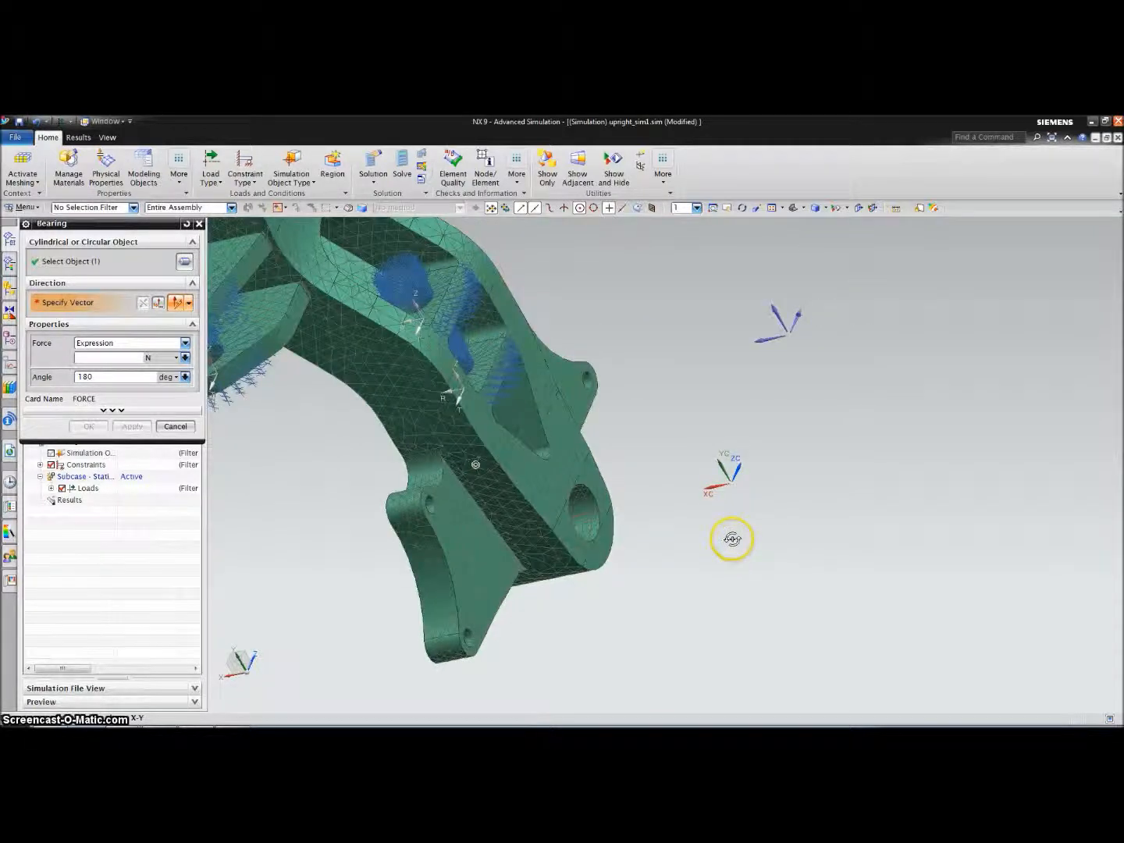
pyautogui.click(769, 311)
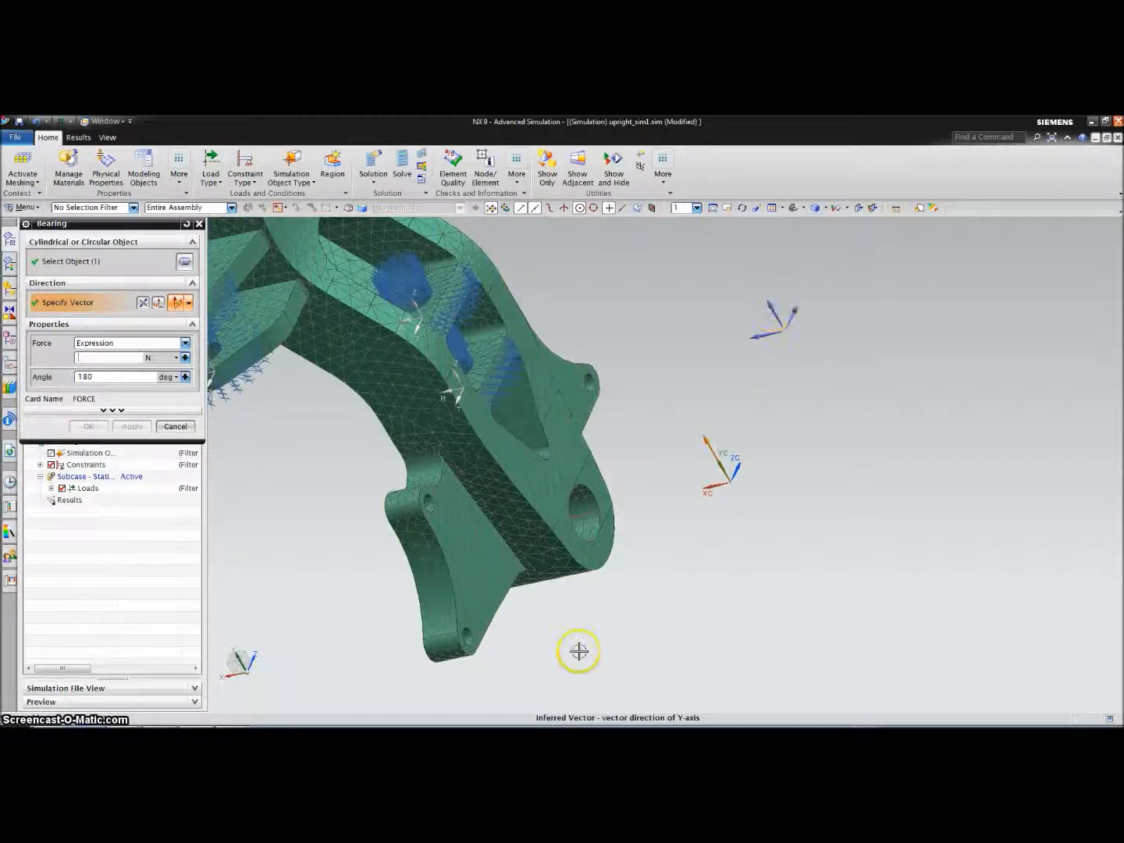
pyautogui.click(187, 431)
pyautogui.click(126, 358)
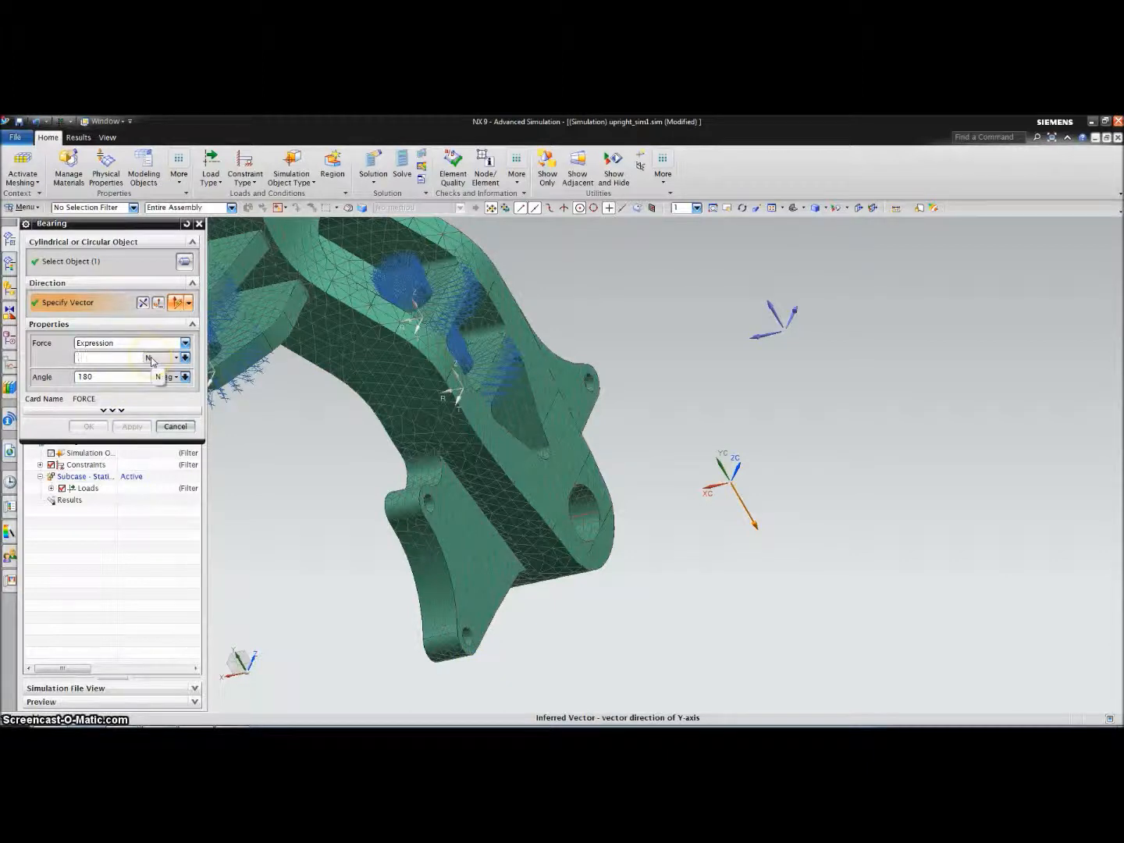
pyautogui.write('2000')
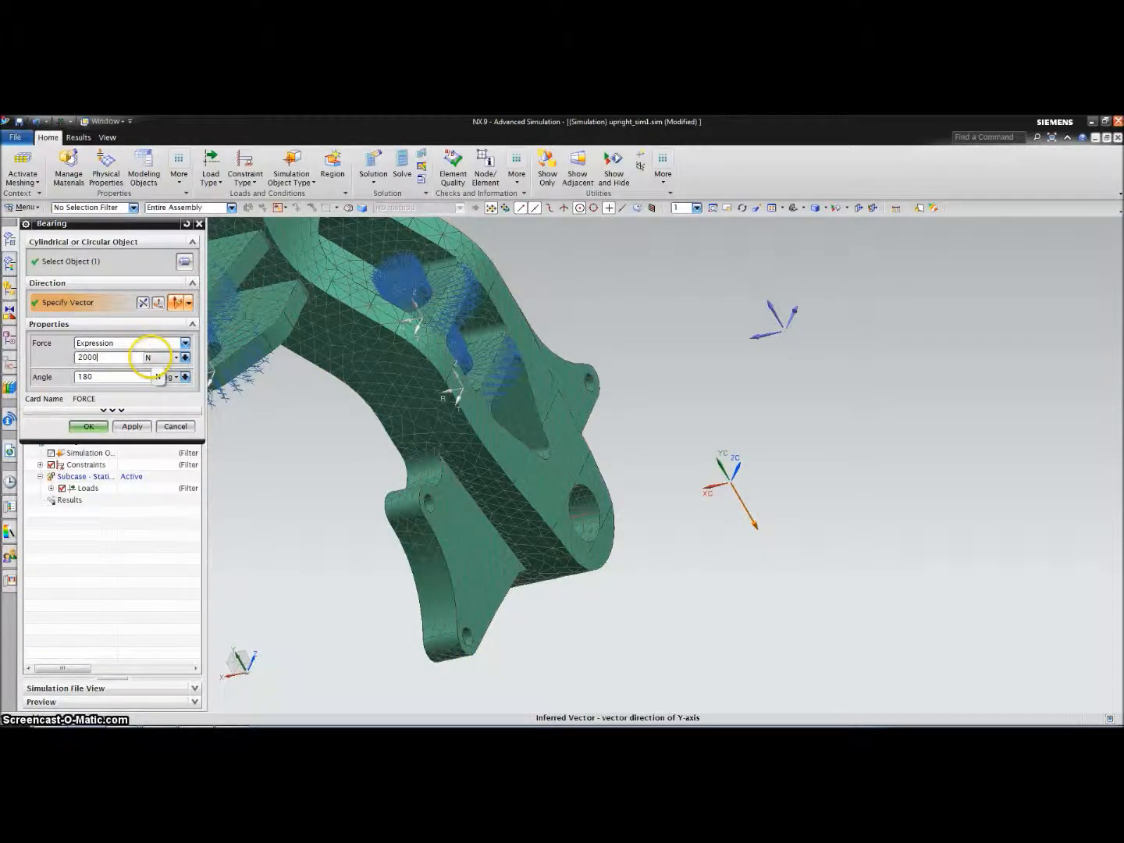
pyautogui.click(85, 426)
# Add a second 2000 N bearing load on the other lower round hole
pyautogui.moveTo(283, 545); pyautogui.dragTo(311, 500, button='middle')
pyautogui.click(209, 170)
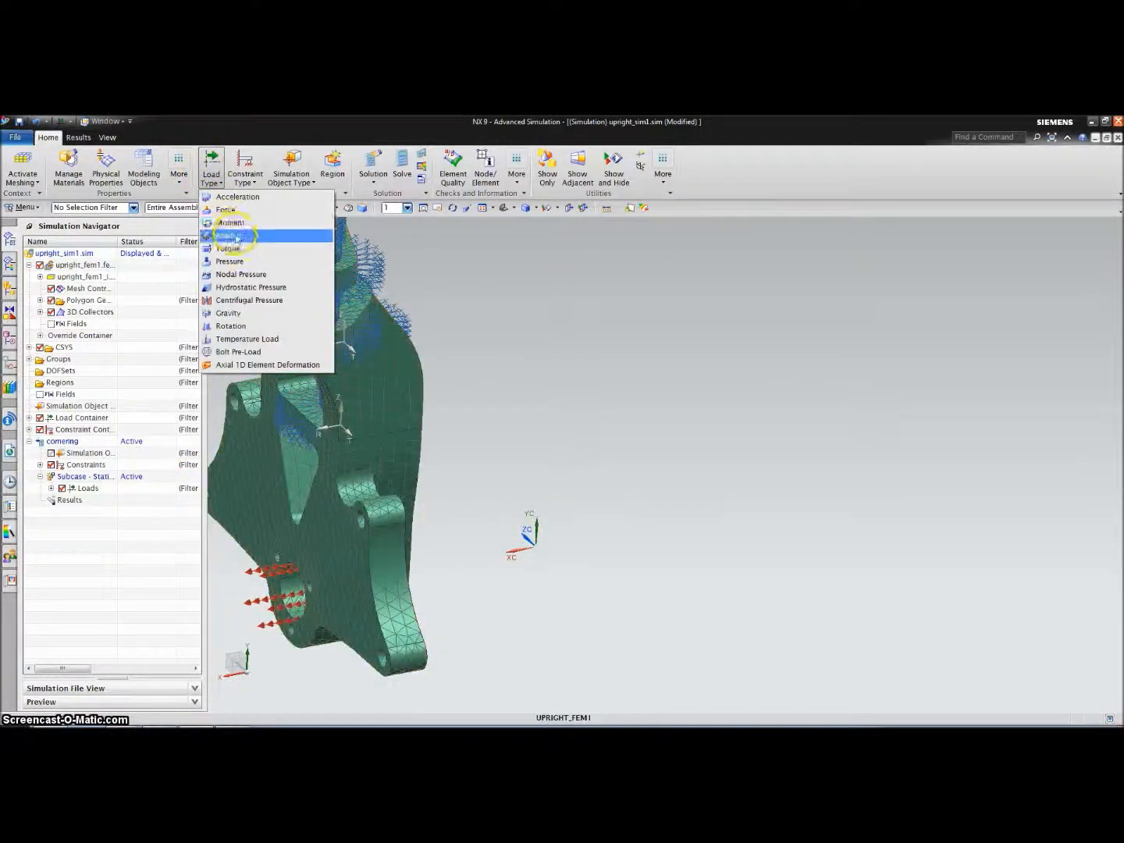
pyautogui.click(228, 235)
pyautogui.click(292, 586)
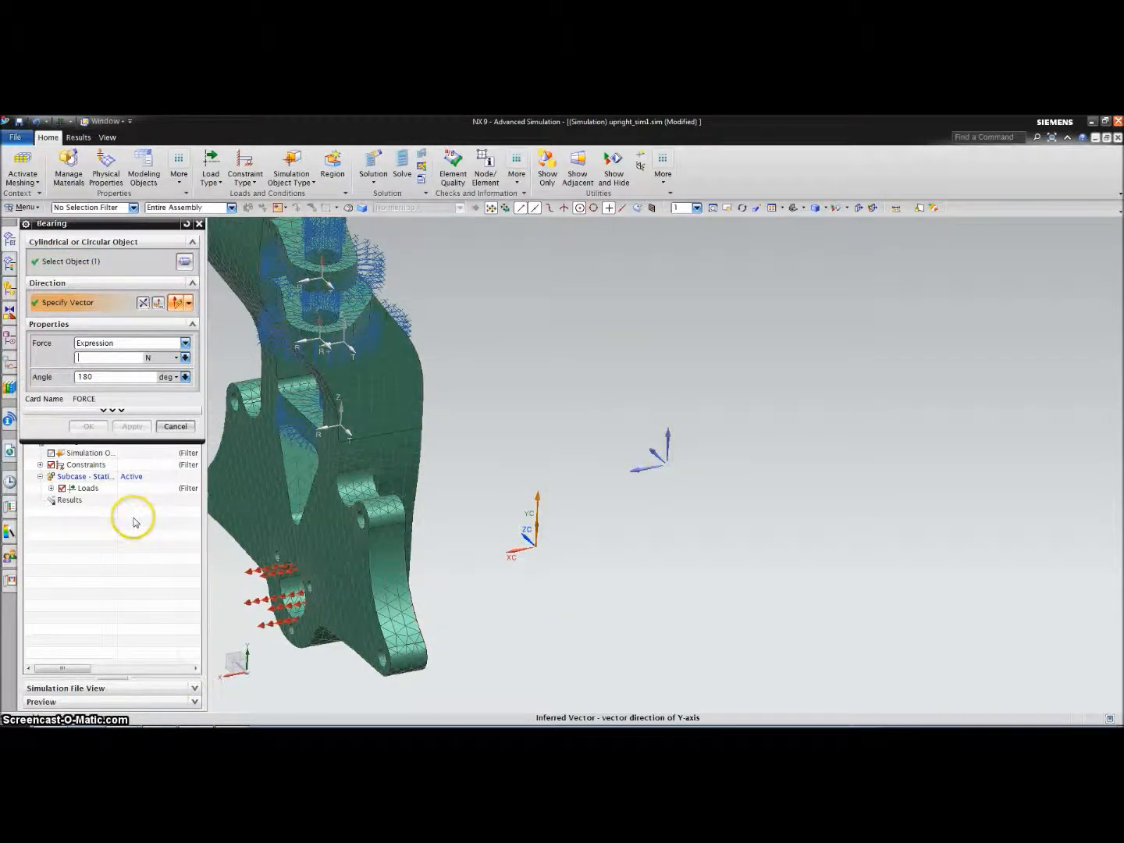
pyautogui.write('2000')
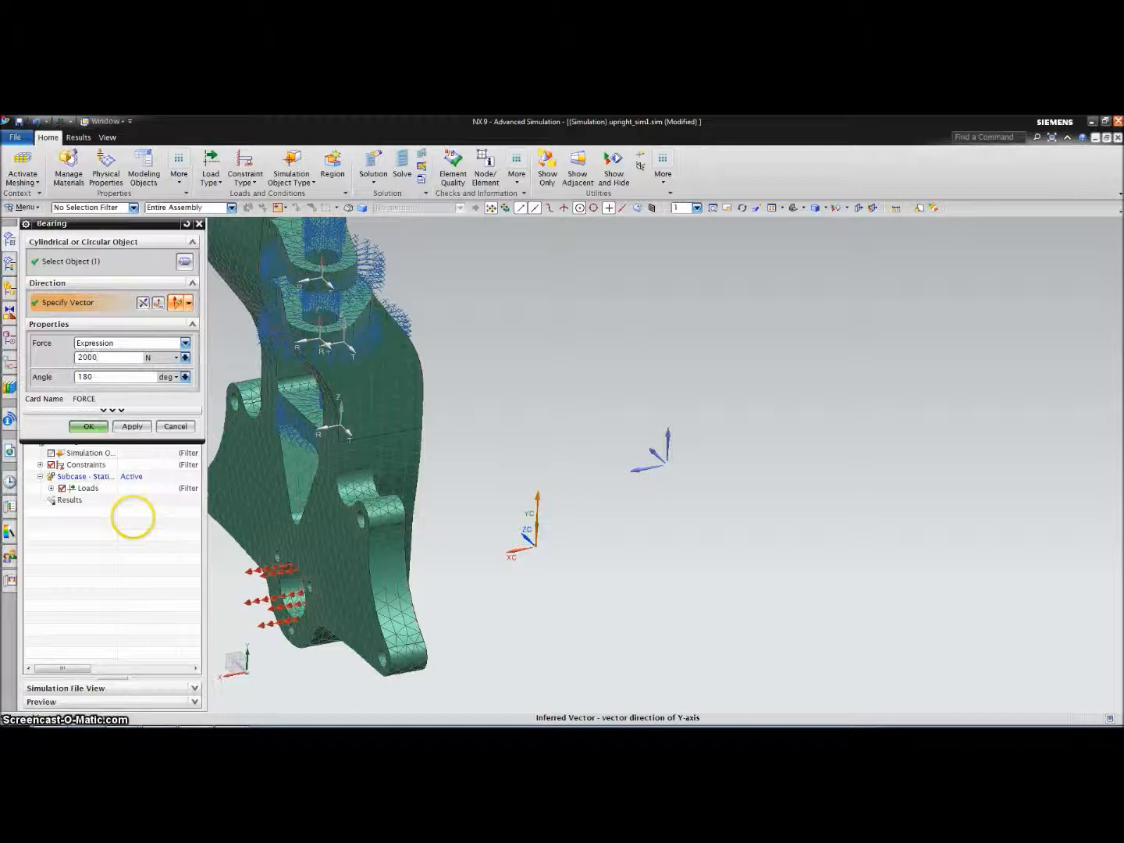
pyautogui.click(86, 426)
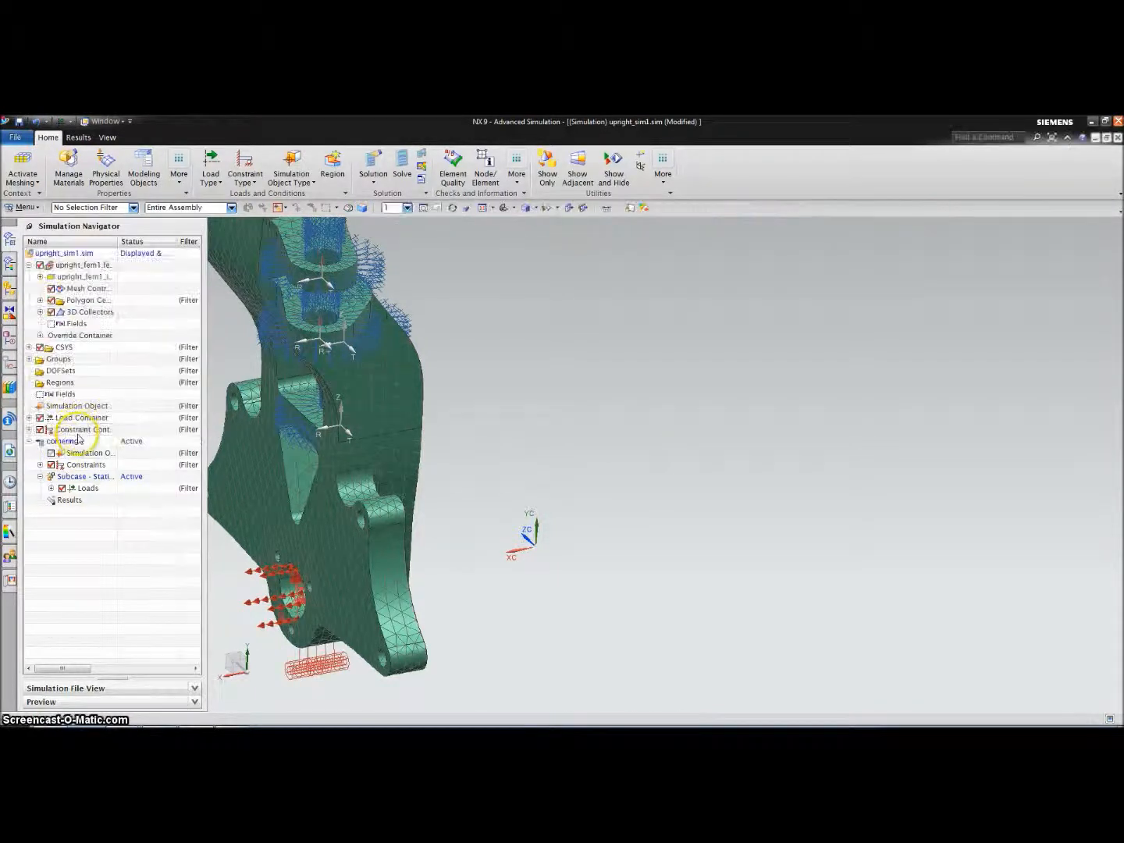
pyautogui.moveTo(446, 647); pyautogui.dragTo(497, 690, button='middle')
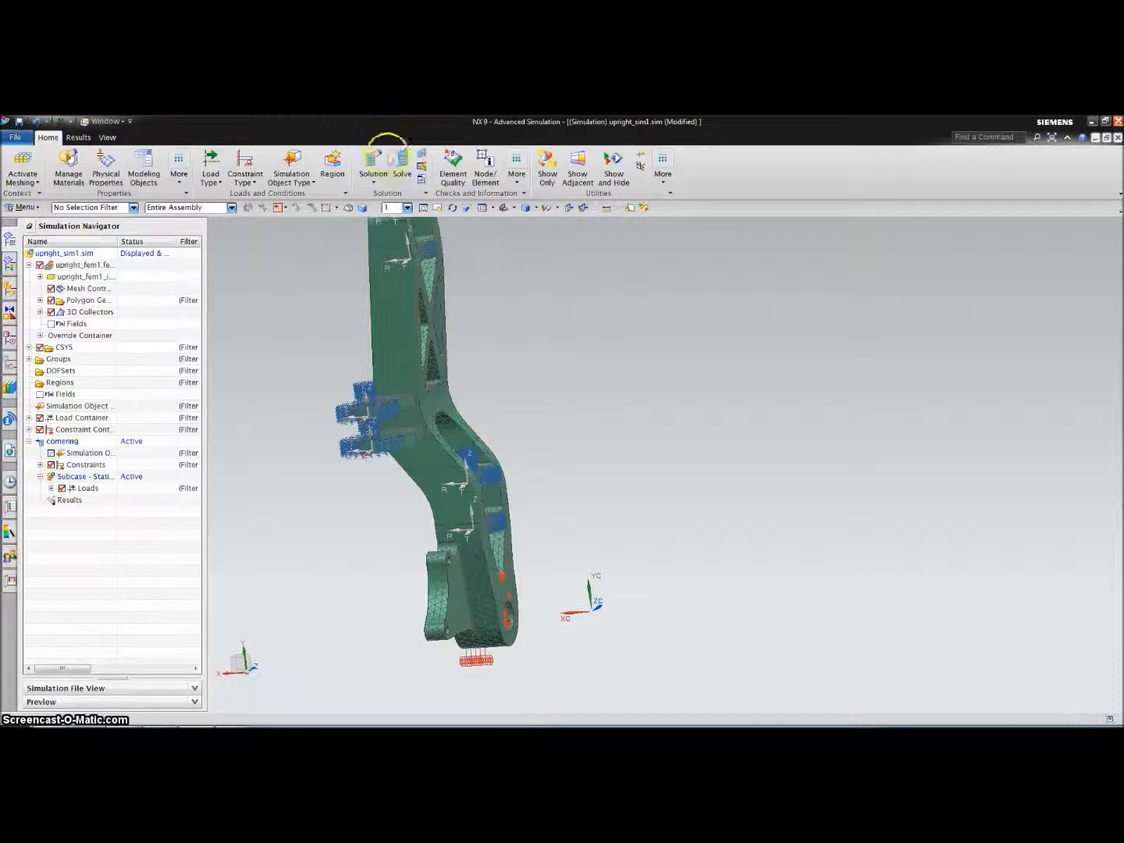
# Solve the cornering solution in NX Nastran and close the job monitor windows
pyautogui.click(402, 160)
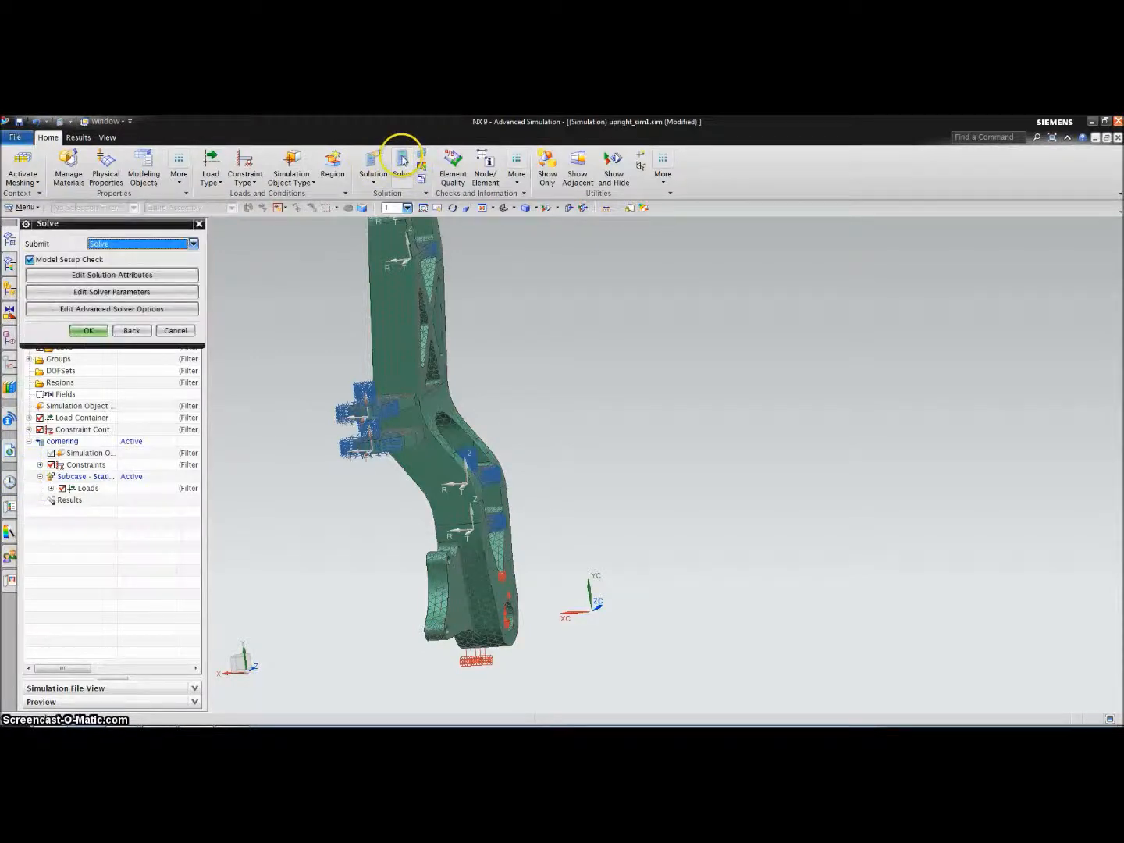
pyautogui.click(89, 331)
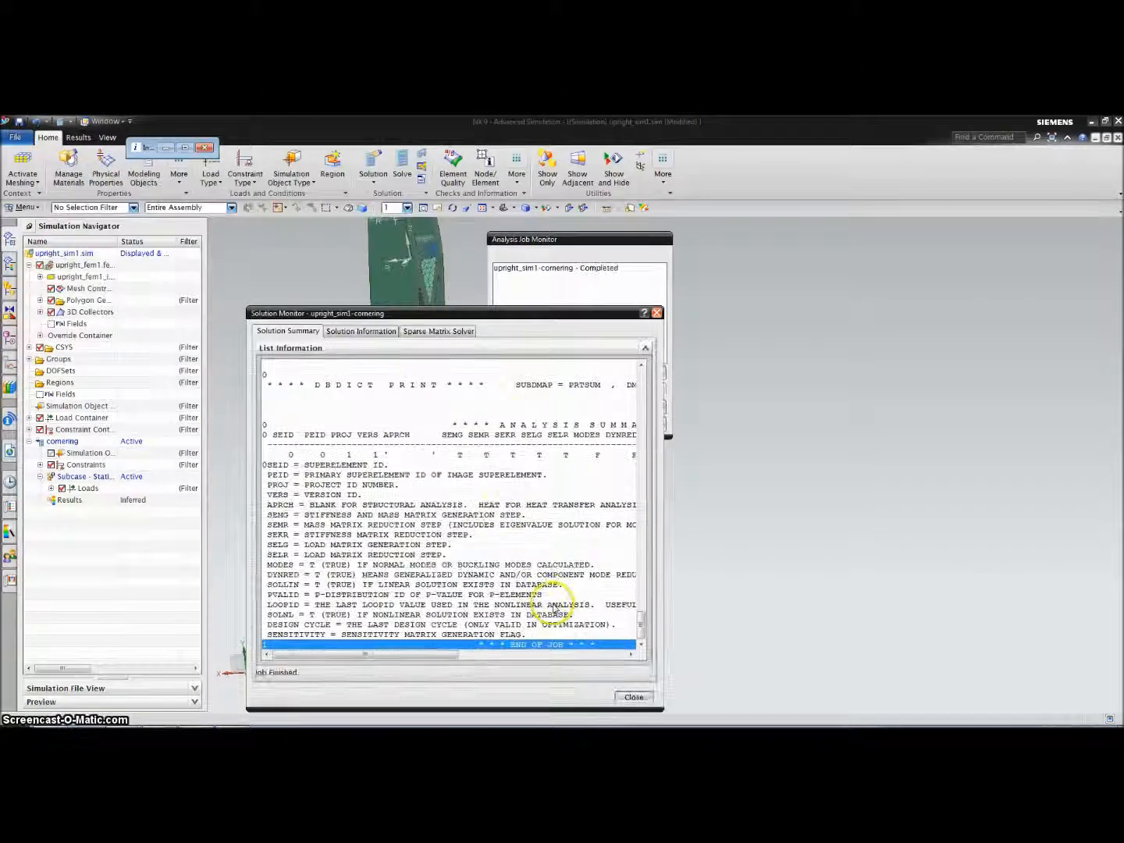
pyautogui.click(628, 697)
pyautogui.click(617, 431)
pyautogui.click(324, 131)
pyautogui.click(204, 147)
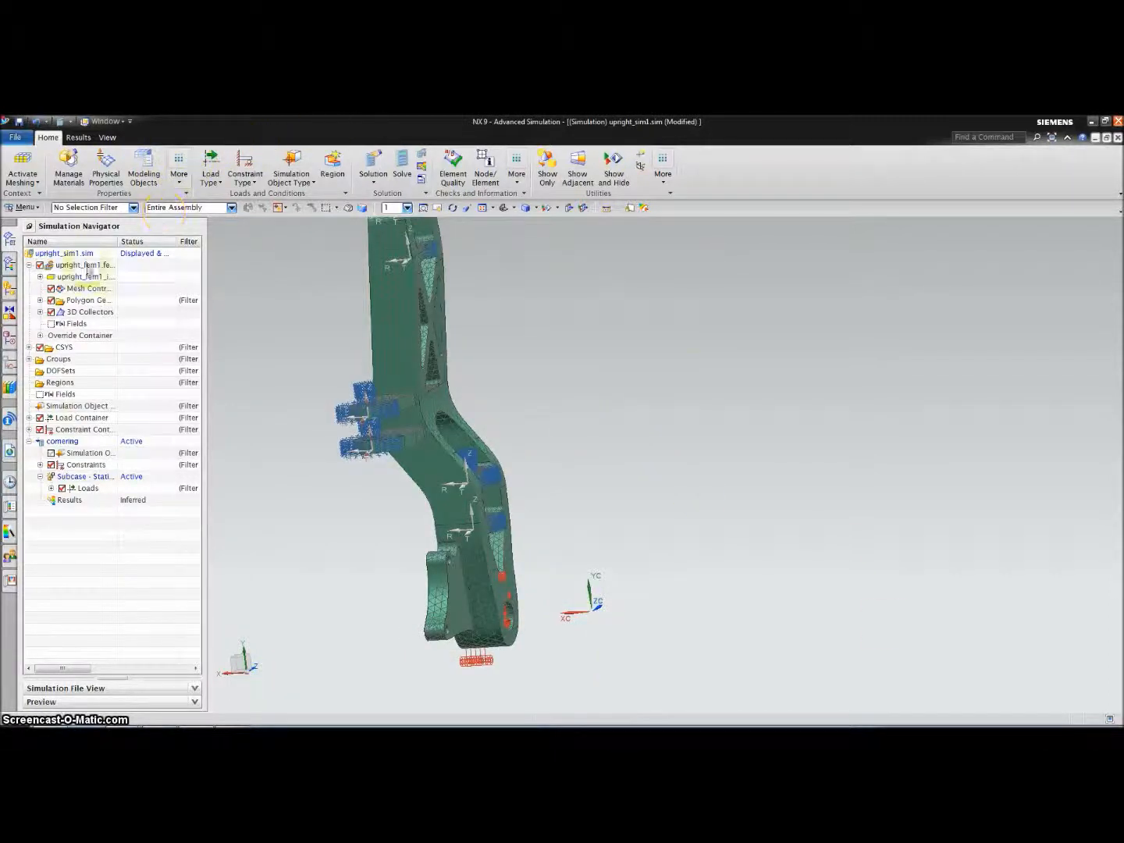
pyautogui.click(11, 265)
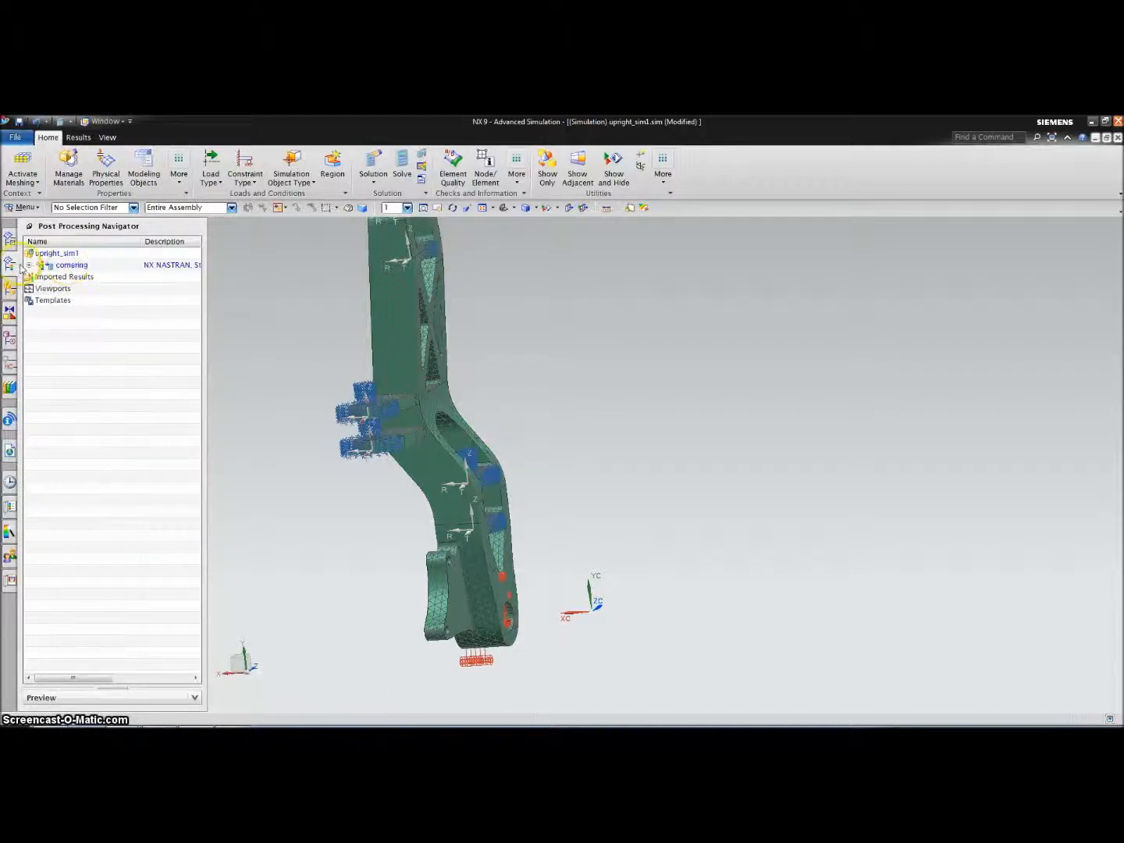
# Plot cornering Stress - Elemental von Mises results (max 26.13 MPa), inspect, then return to model
pyautogui.click(28, 265)
pyautogui.click(94, 300)
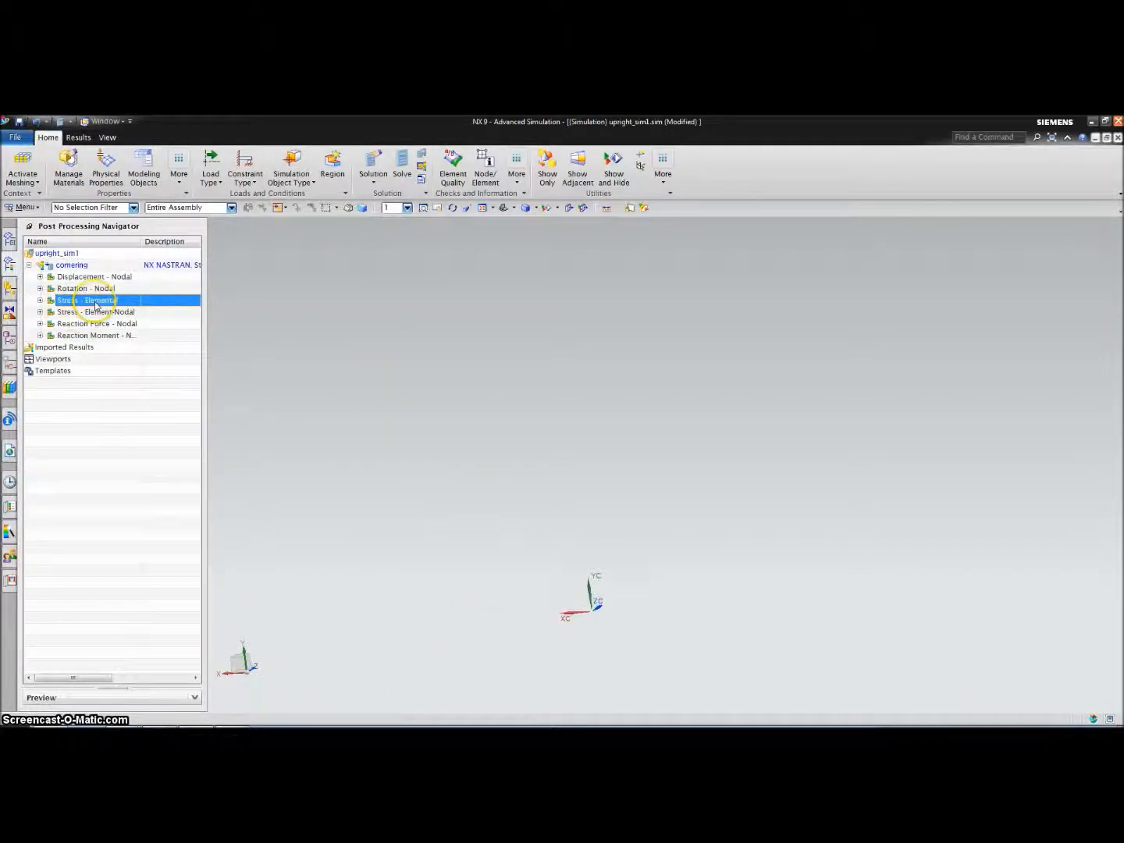
pyautogui.moveTo(299, 544)
pyautogui.mouseDown(button='middle')
pyautogui.moveTo(243, 554)
pyautogui.moveTo(284, 549)
pyautogui.mouseUp(button='middle')
pyautogui.scroll(-2, 285, 549)
pyautogui.moveTo(294, 608); pyautogui.dragTo(319, 658, button='middle')
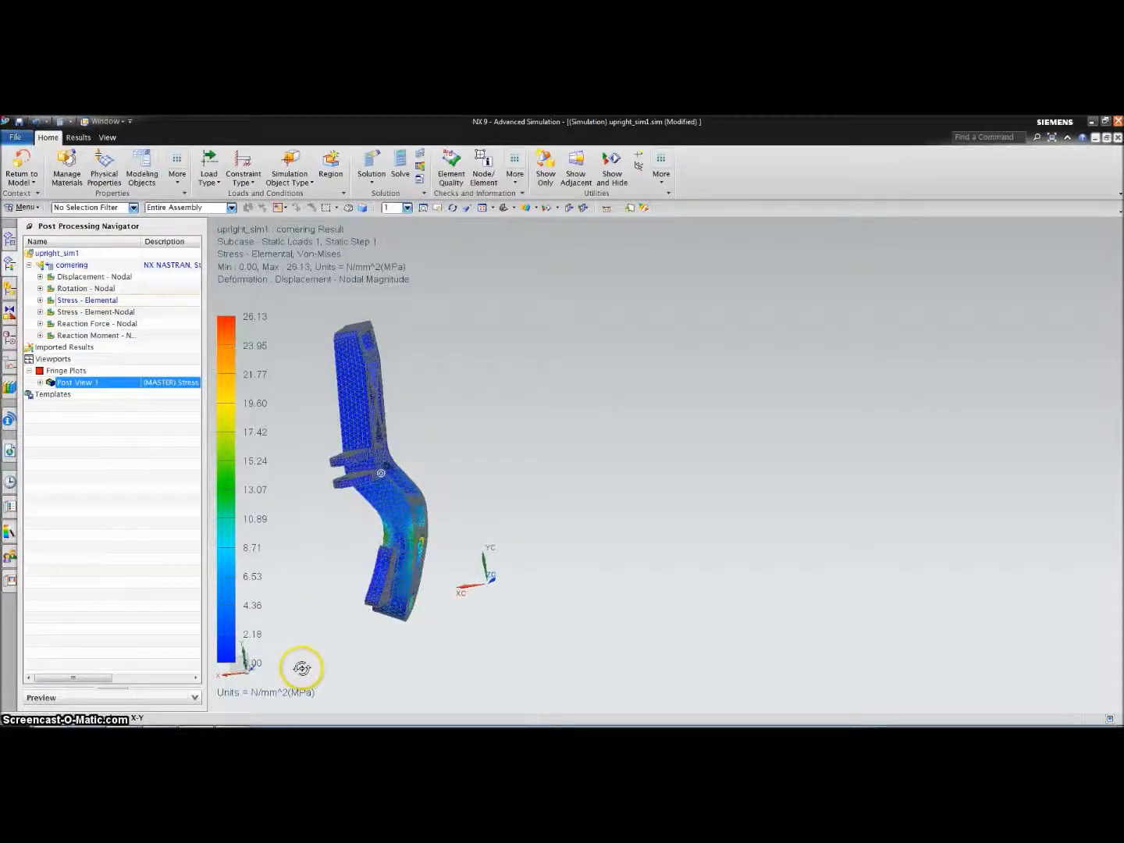
pyautogui.click(22, 157)
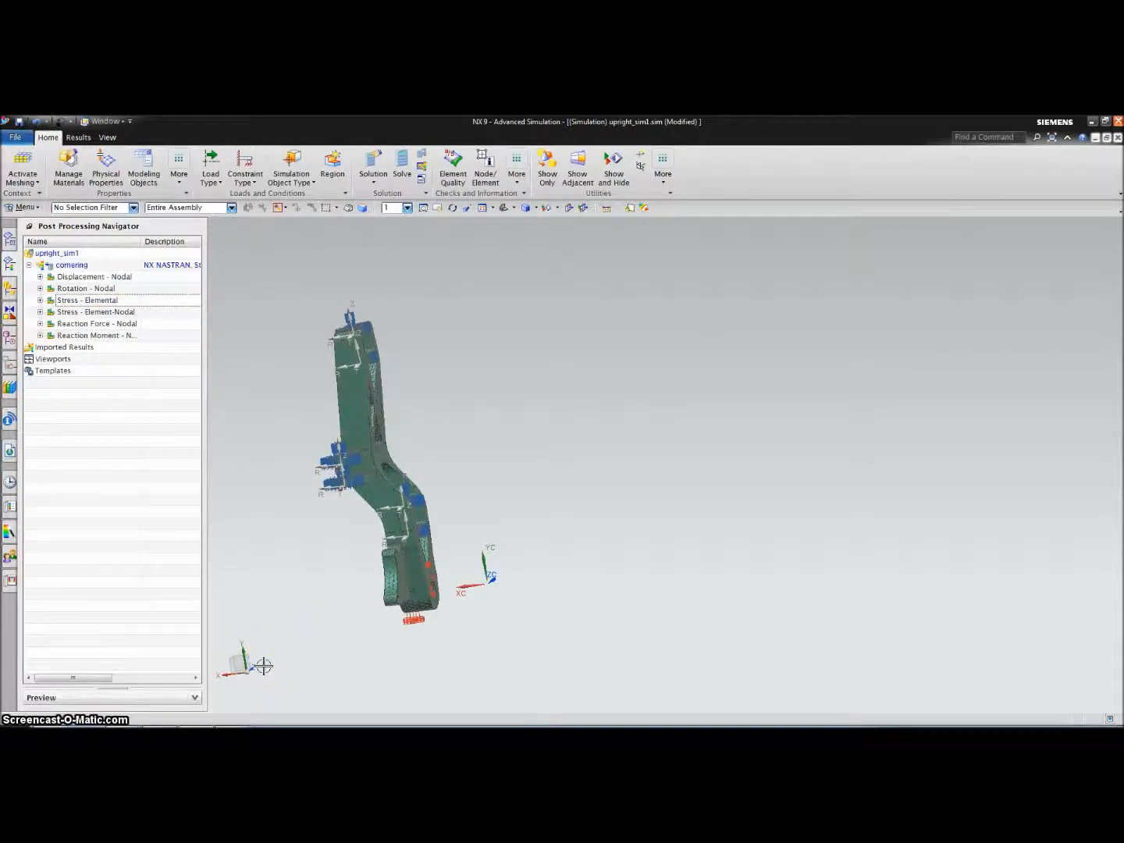
pyautogui.moveTo(319, 653); pyautogui.dragTo(257, 634, button='middle')
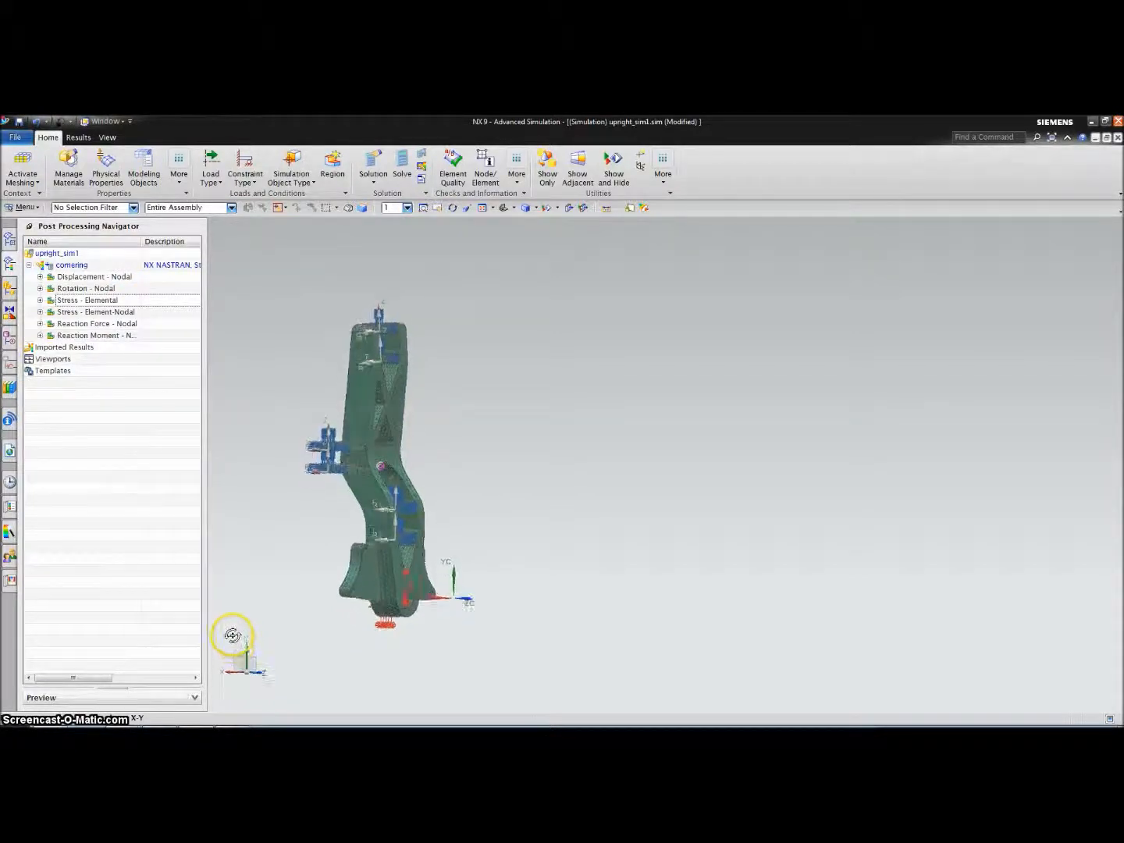
pyautogui.moveTo(271, 632); pyautogui.dragTo(222, 638, button='middle')
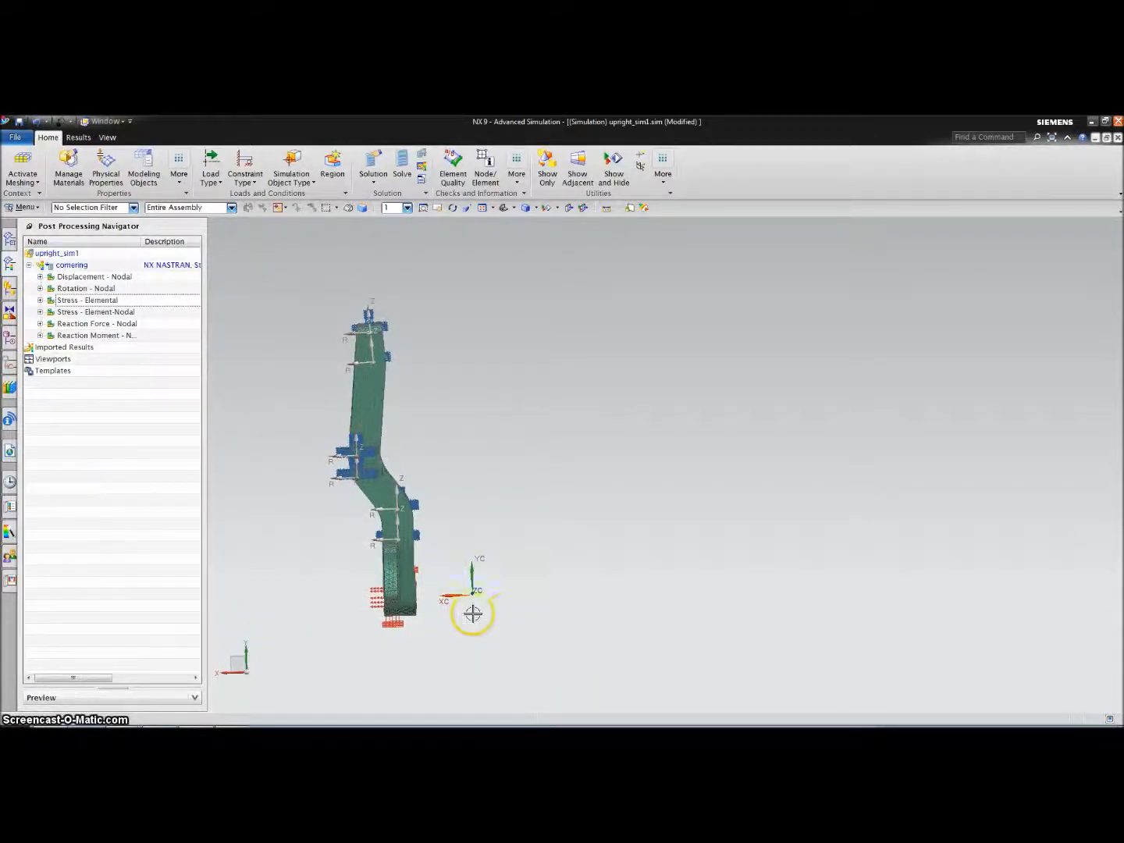
pyautogui.moveTo(484, 622); pyautogui.dragTo(422, 641, button='middle')
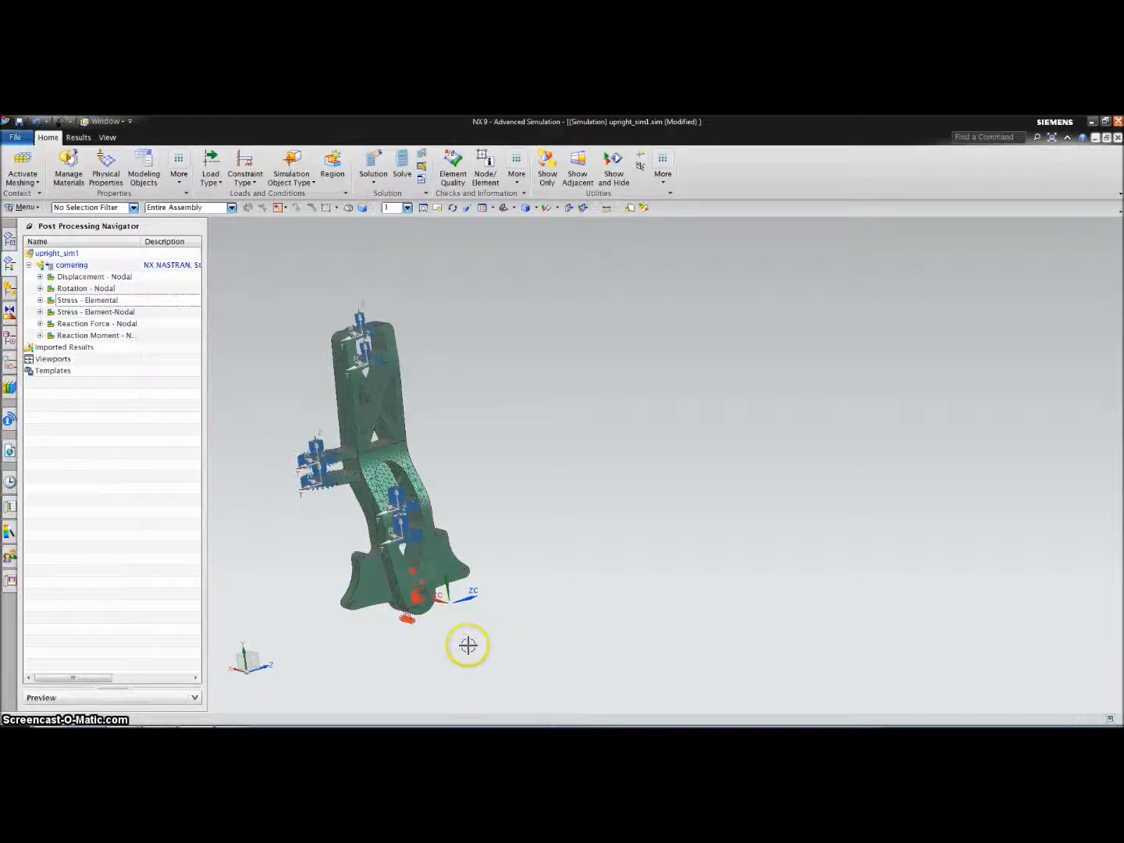
pyautogui.moveTo(493, 629); pyautogui.dragTo(634, 611, button='middle')
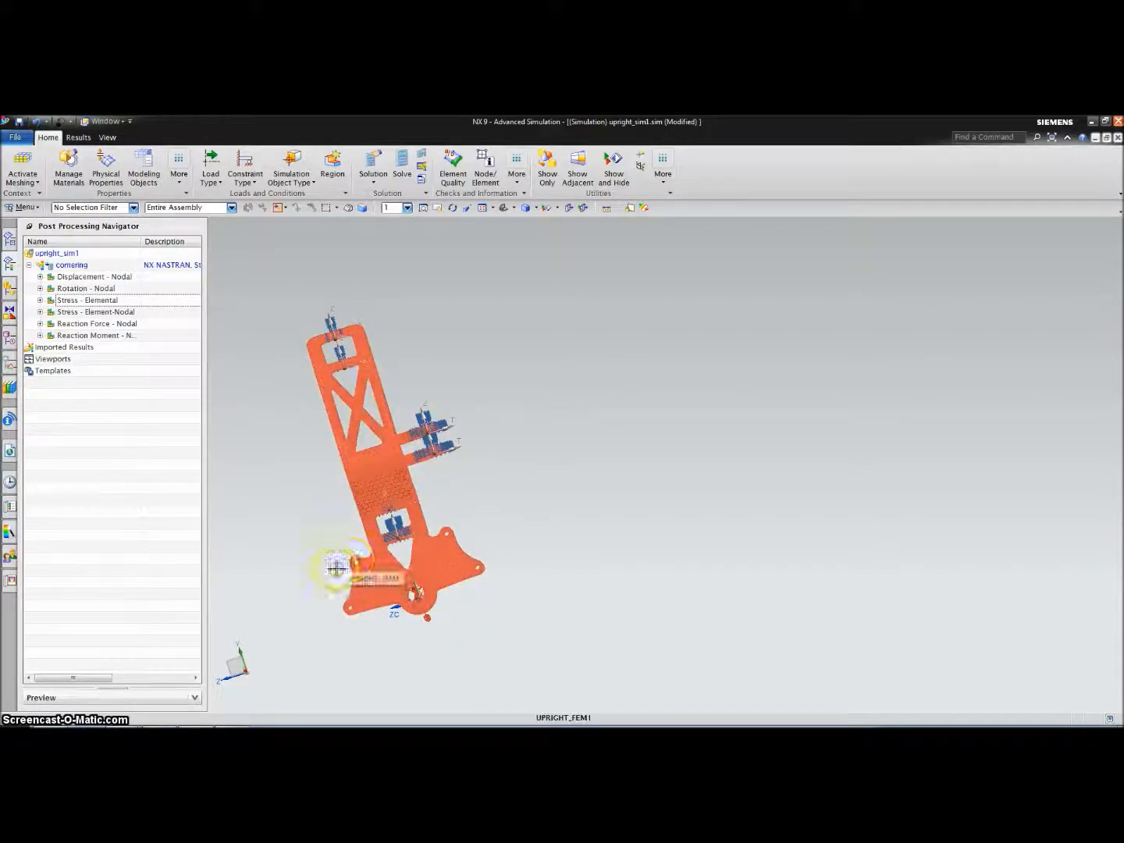
pyautogui.scroll(5, 336, 568)
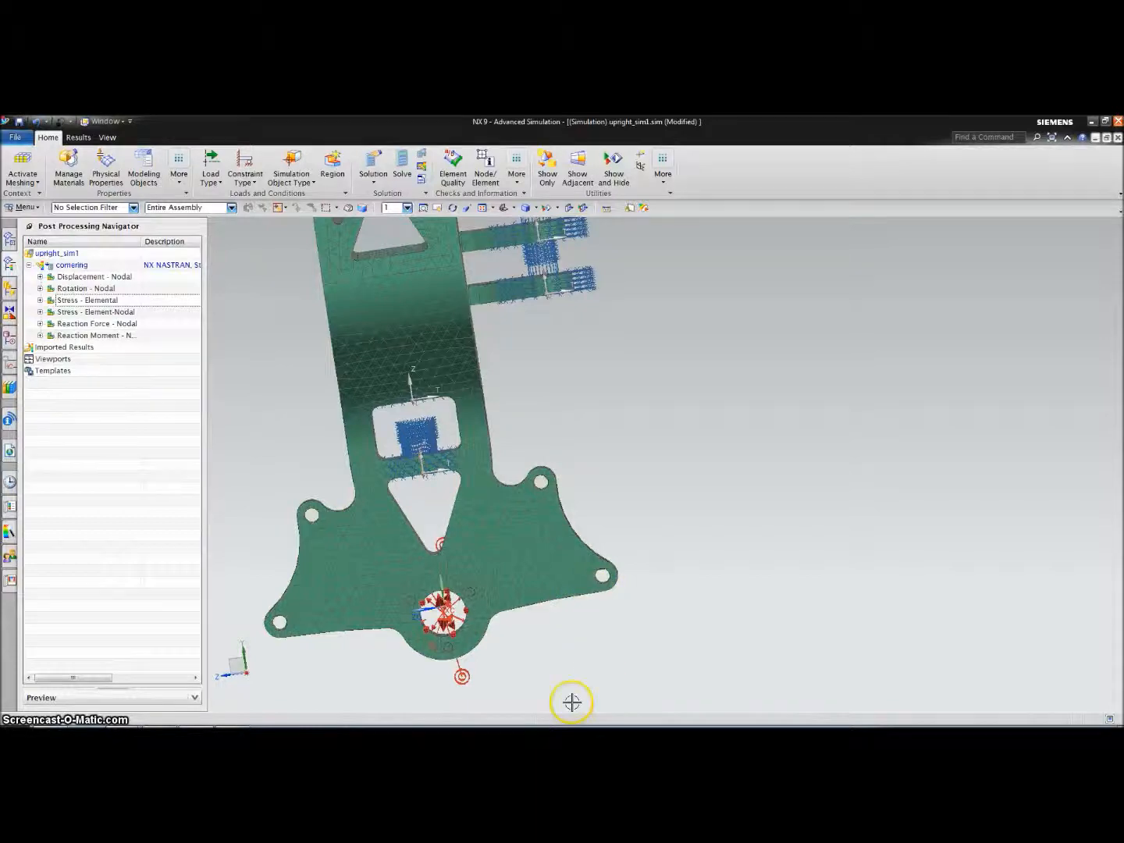
pyautogui.scroll(-5, 668, 656)
pyautogui.moveTo(601, 688); pyautogui.dragTo(583, 539, button='middle')
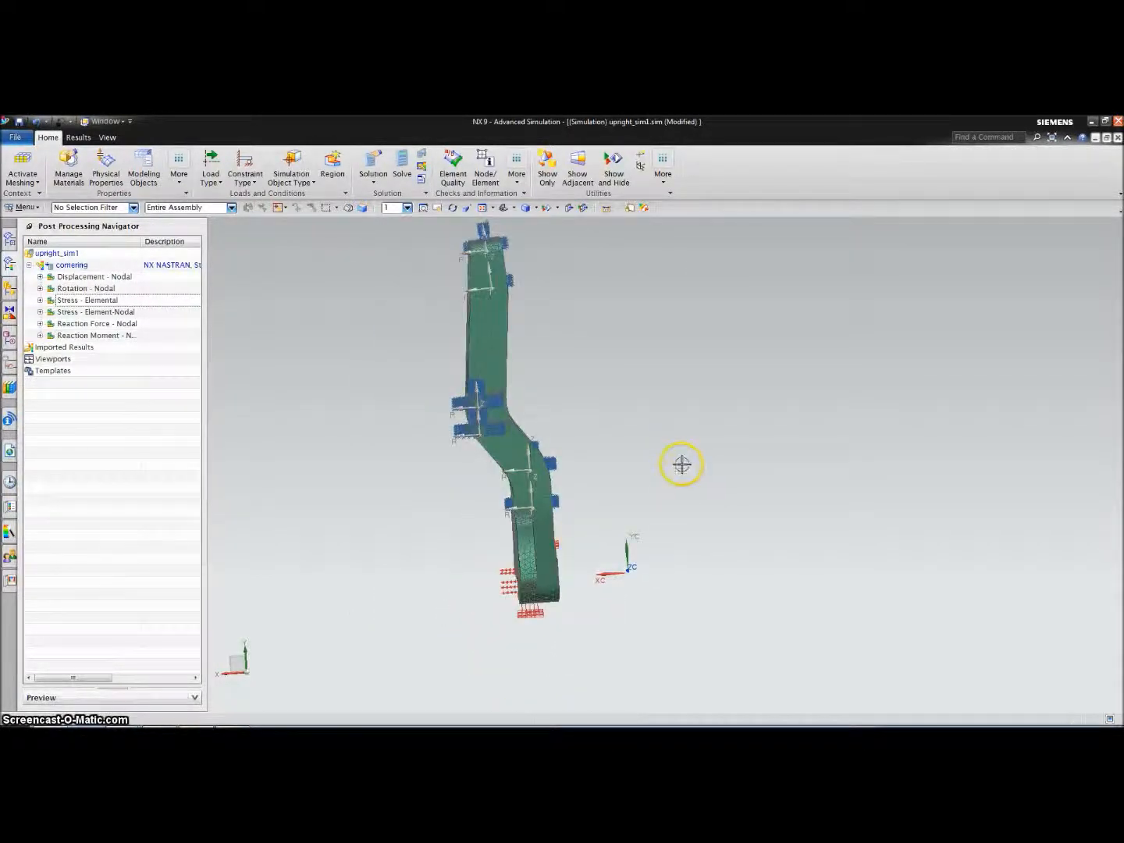